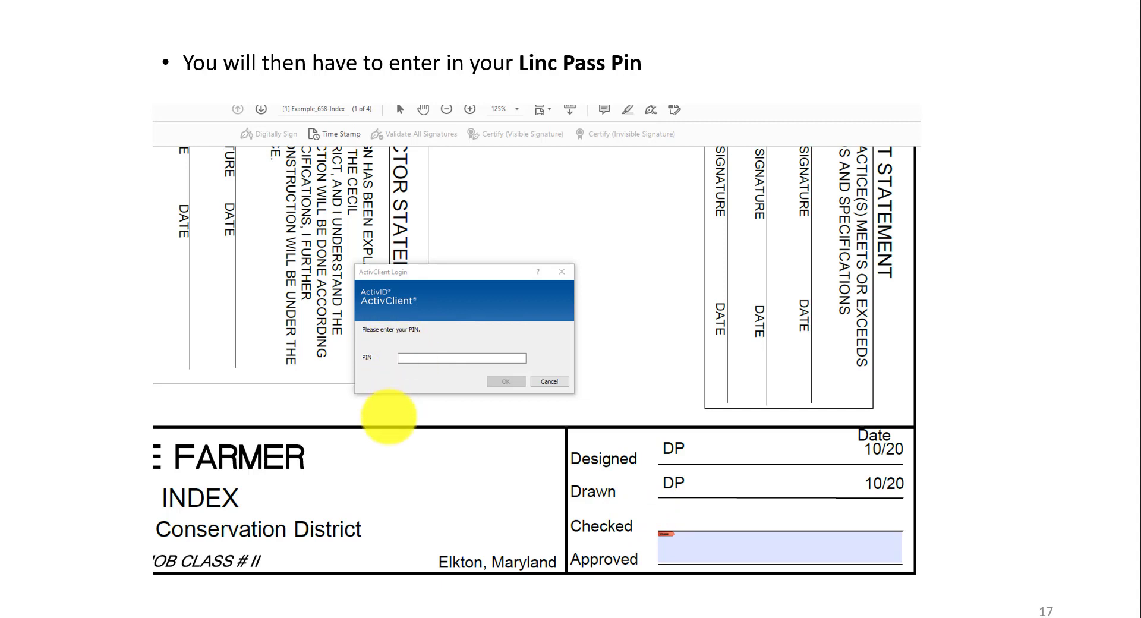
{"action": "left_click", "coordinate": [26, 617]}
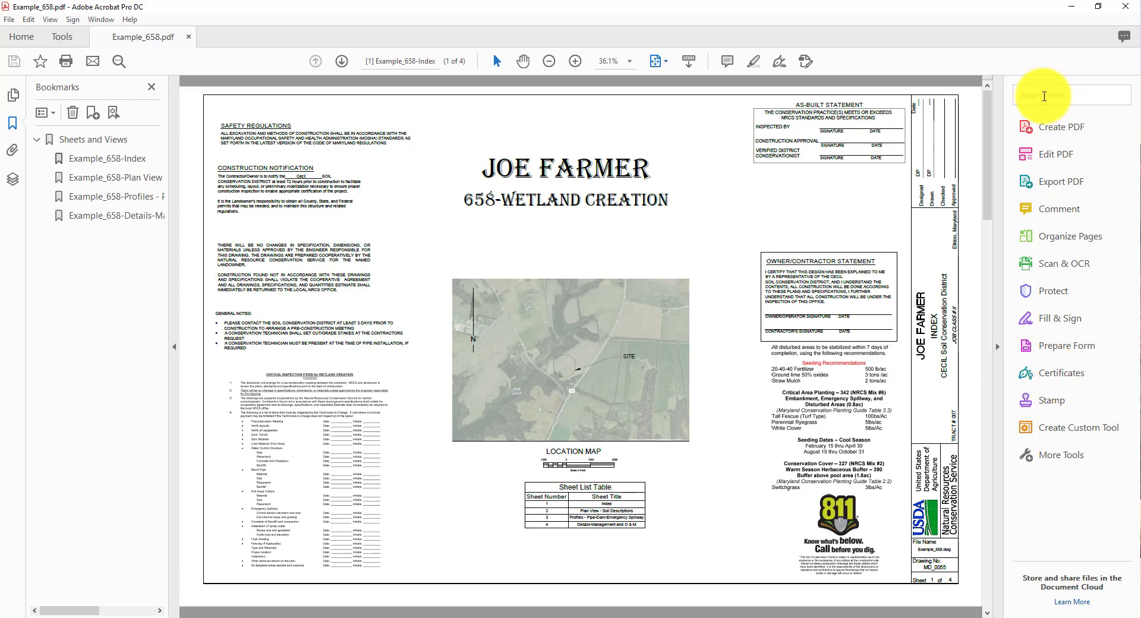
- Open the Certificates tools for Example_658.pdf and rotate the page view clockwise
{"action": "left_click", "coordinate": [1064, 373]}
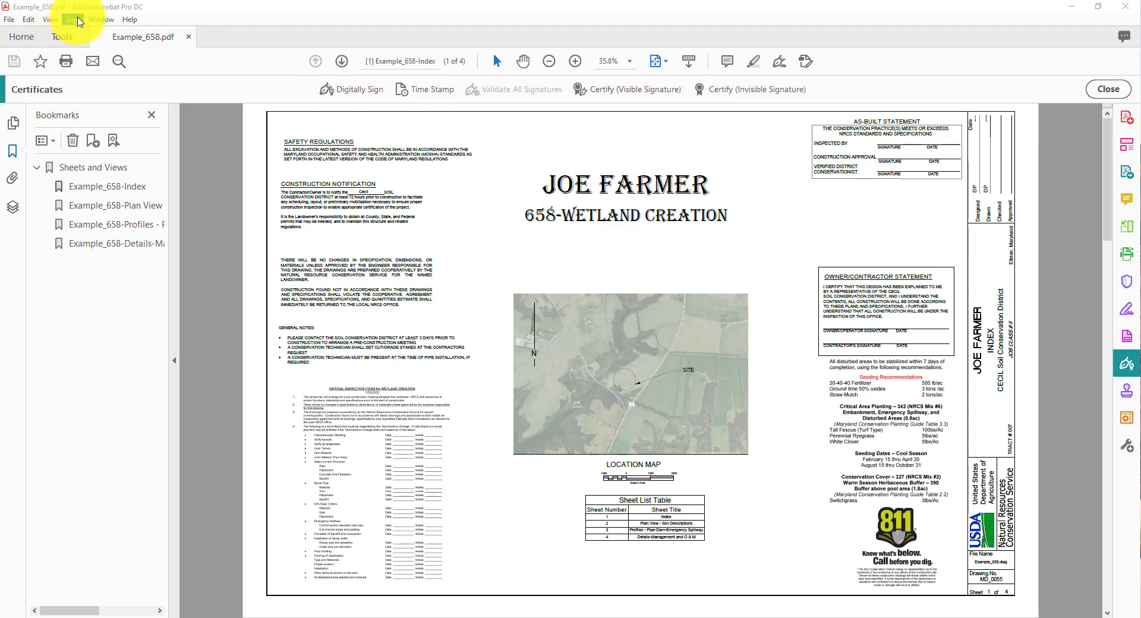
{"action": "left_click", "coordinate": [101, 19]}
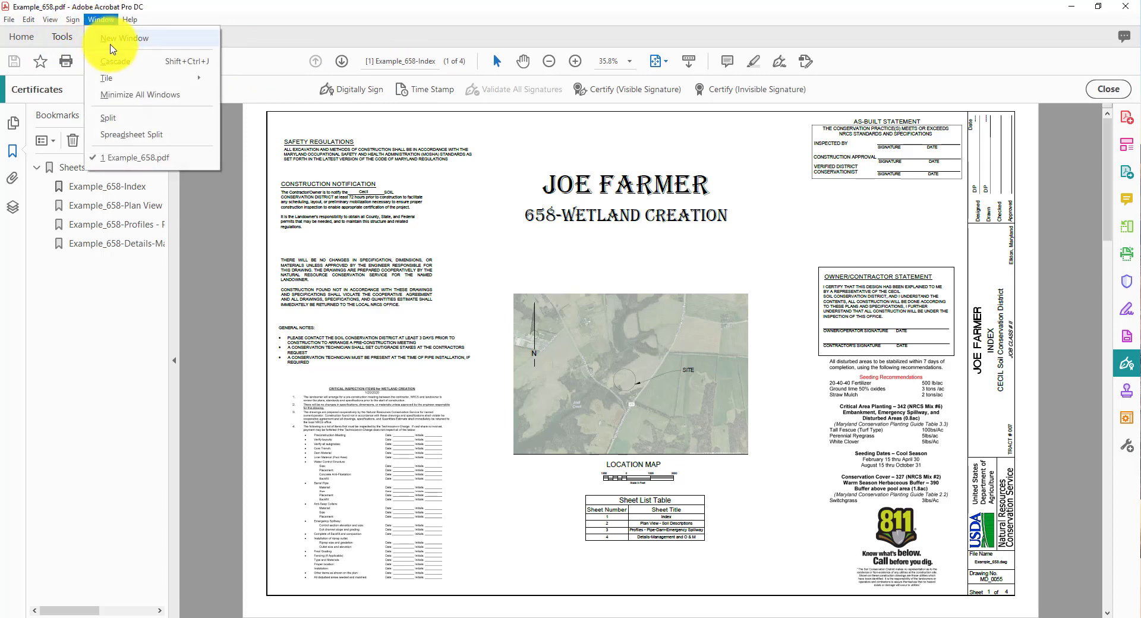
{"action": "left_click", "coordinate": [50, 20]}
{"action": "mouse_move", "coordinate": [55, 43]}
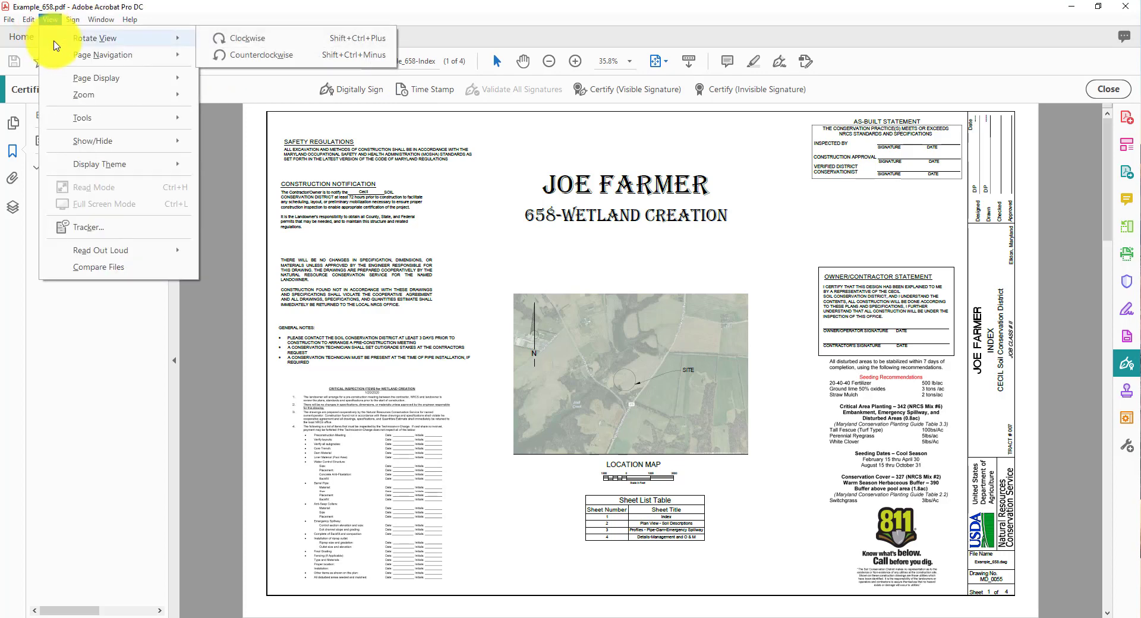
{"action": "left_click", "coordinate": [237, 39]}
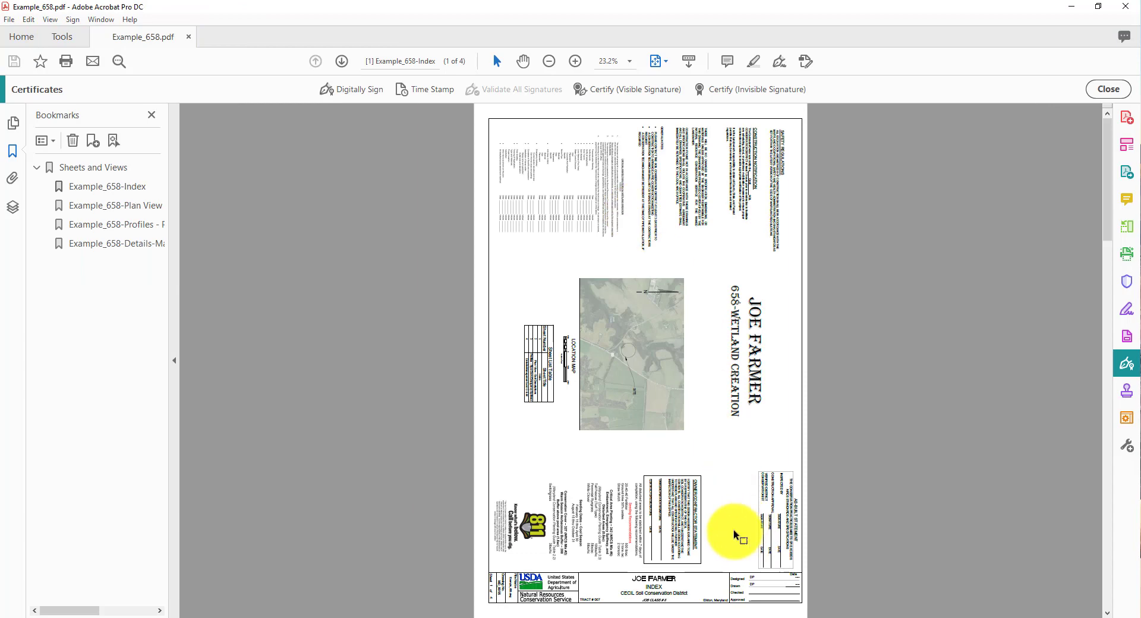
- Place a digital signature field along the Approved line of the Index sheet's title block, using the Affiliate digital ID
{"action": "scroll", "coordinate": [773, 605], "scroll_direction": "up", "scroll_amount": 3, "text": "ctrl"}
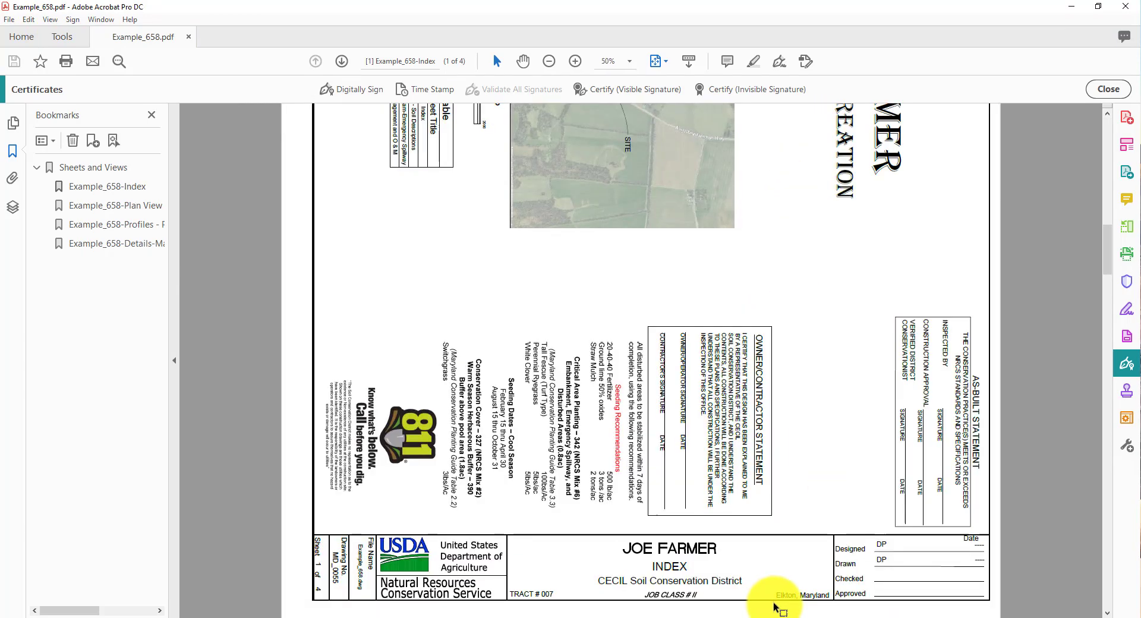
{"action": "scroll", "coordinate": [988, 601], "scroll_direction": "up", "scroll_amount": 4, "text": "ctrl"}
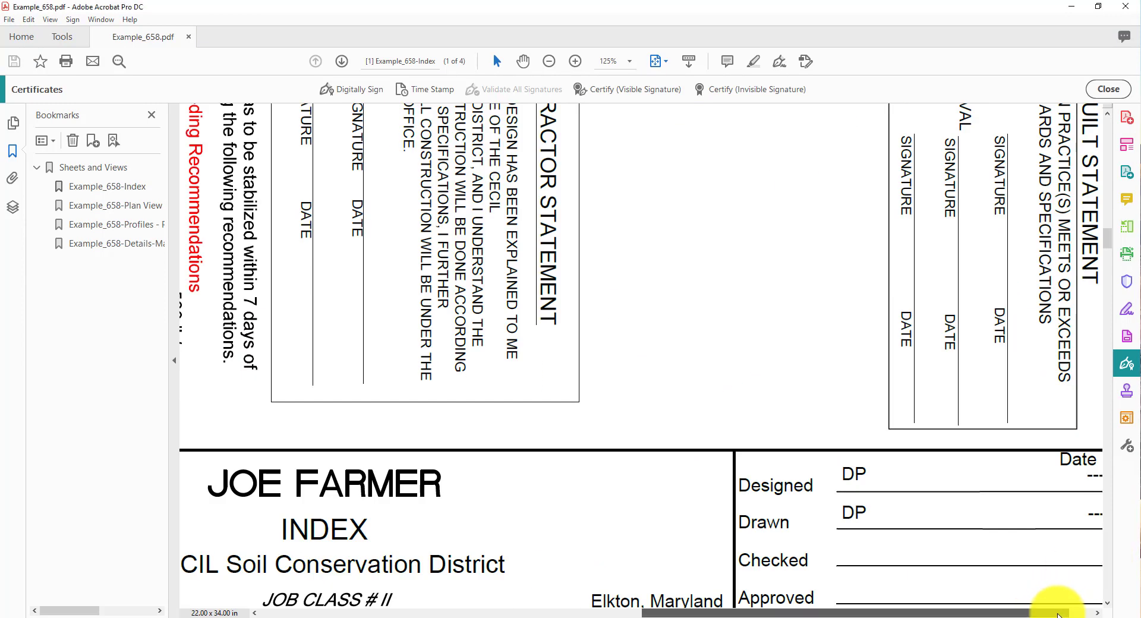
{"action": "left_click_drag", "start_coordinate": [1058, 614], "coordinate": [1082, 614]}
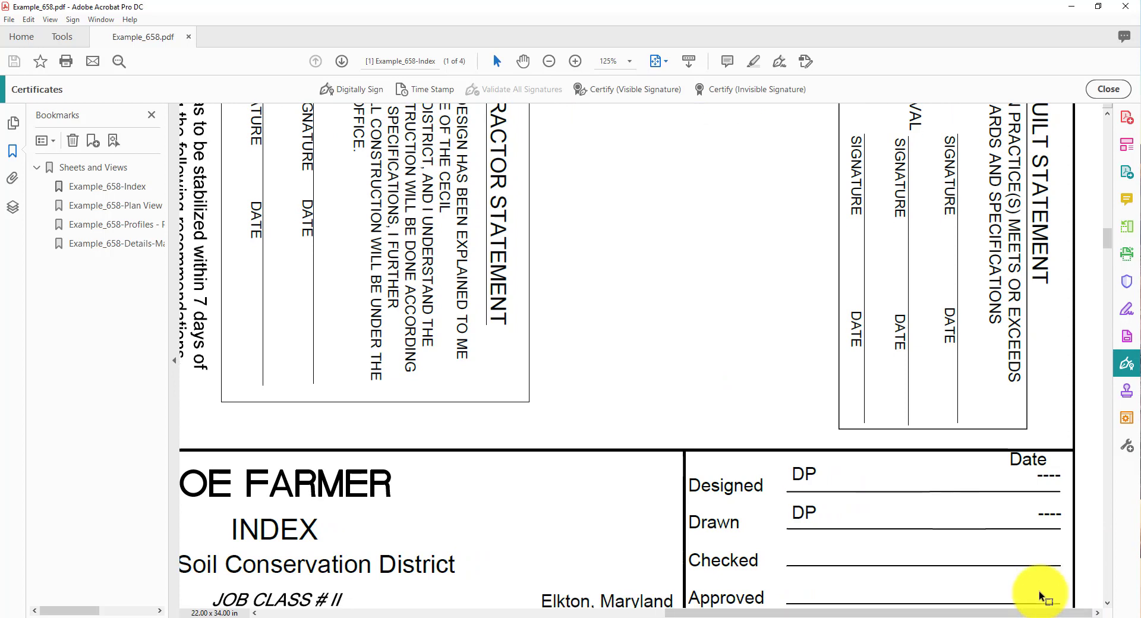
{"action": "scroll", "coordinate": [1042, 596], "scroll_direction": "down", "scroll_amount": 1}
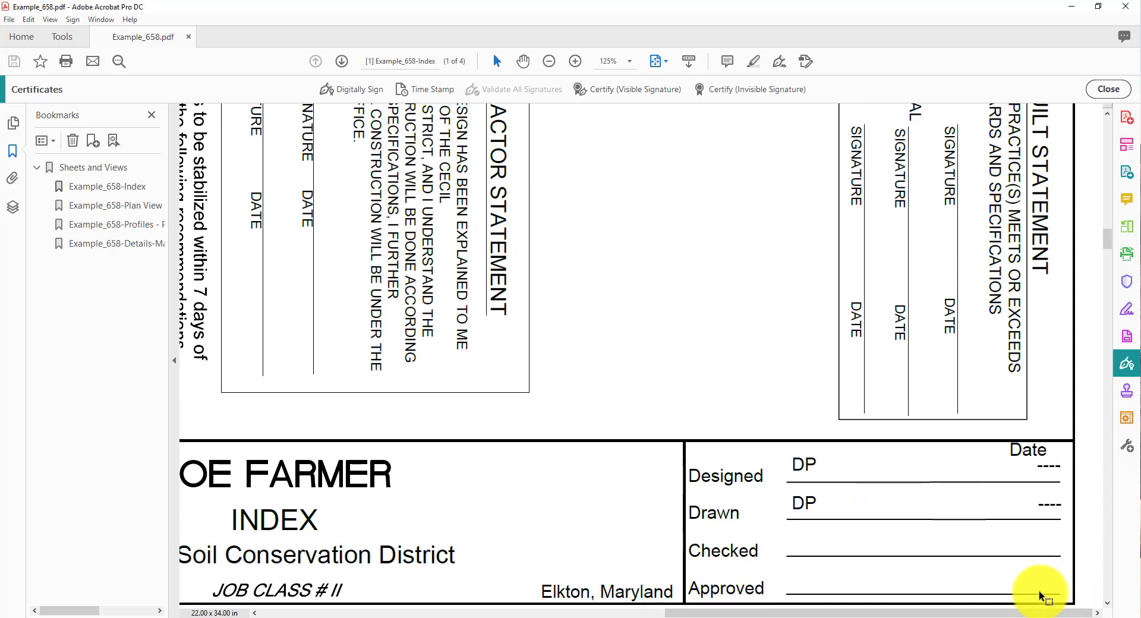
{"action": "left_click", "coordinate": [350, 92]}
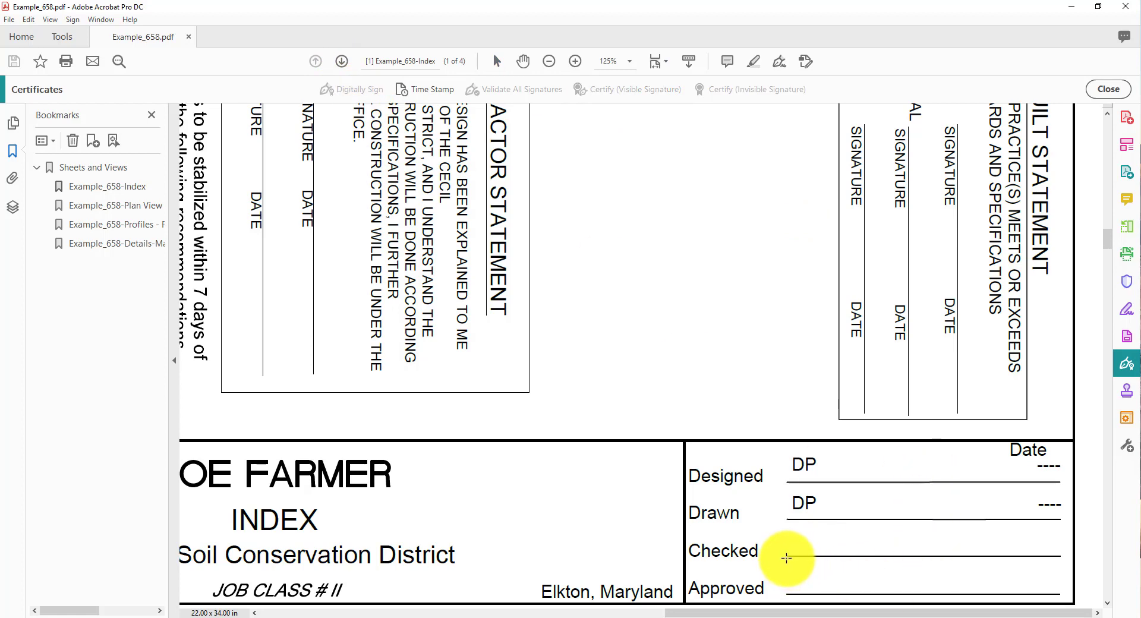
{"action": "mouse_move", "coordinate": [787, 557]}
{"action": "left_mouse_down"}
{"action": "mouse_move", "coordinate": [938, 587]}
{"action": "mouse_move", "coordinate": [1061, 593]}
{"action": "left_mouse_up"}
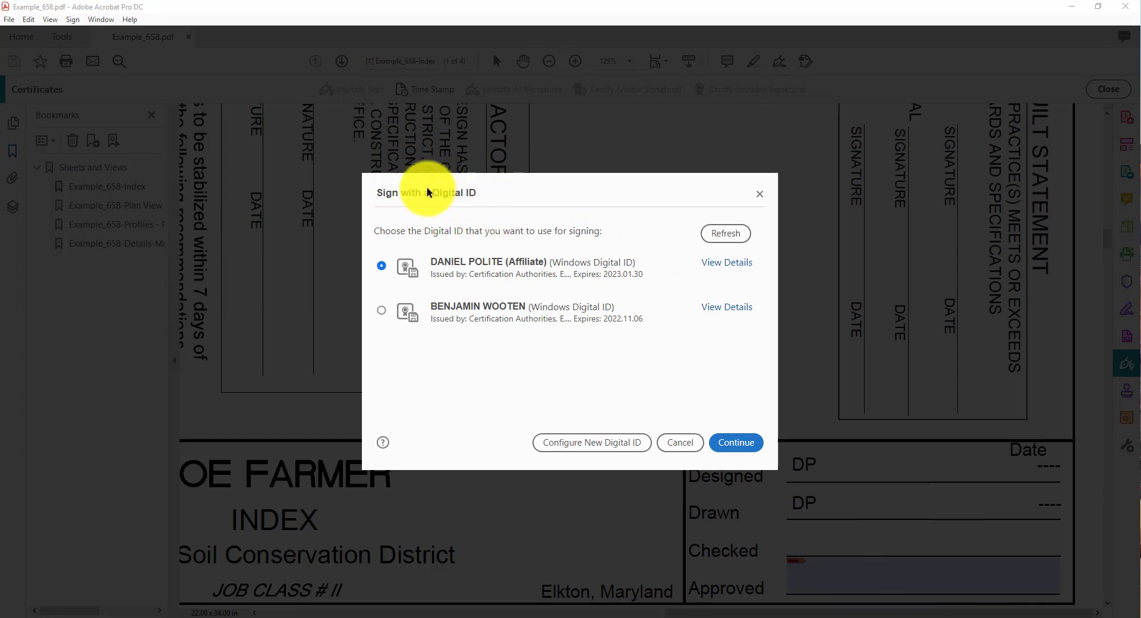
{"action": "left_click", "coordinate": [737, 443]}
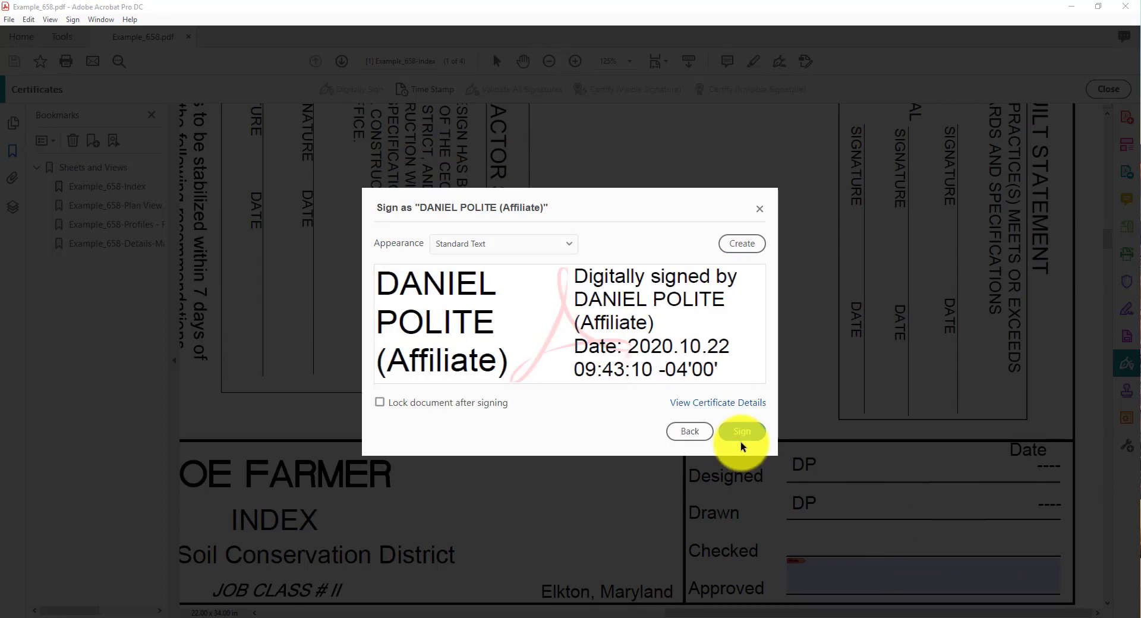
- Preview the saved handwritten signature appearance and switch the appearance back to Standard Text
{"action": "left_click", "coordinate": [568, 244]}
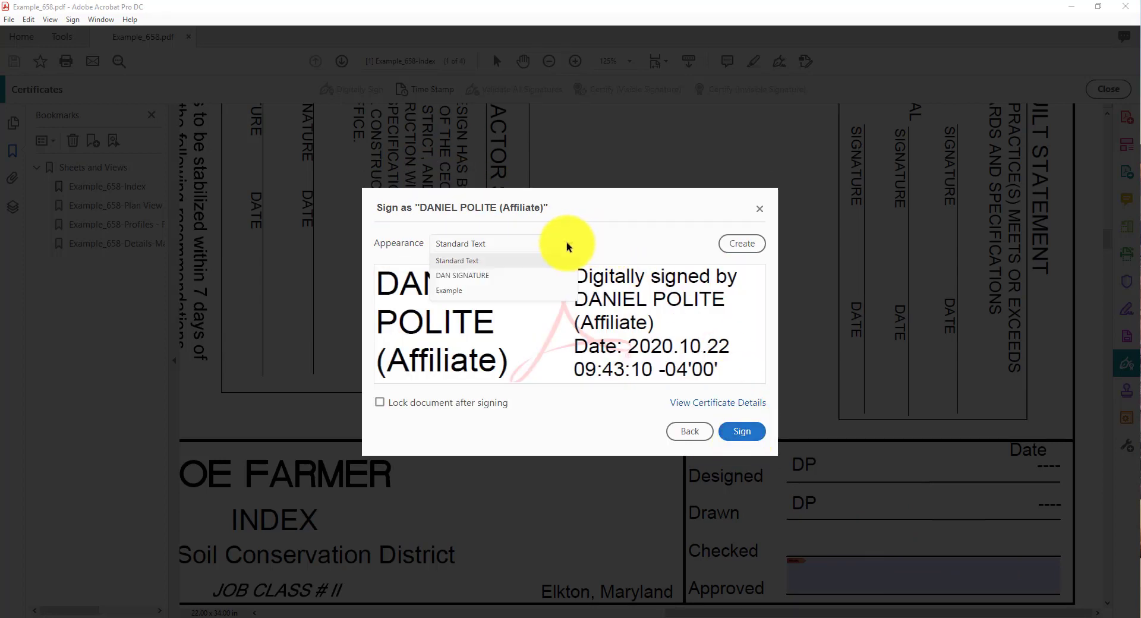
{"action": "left_click", "coordinate": [550, 277]}
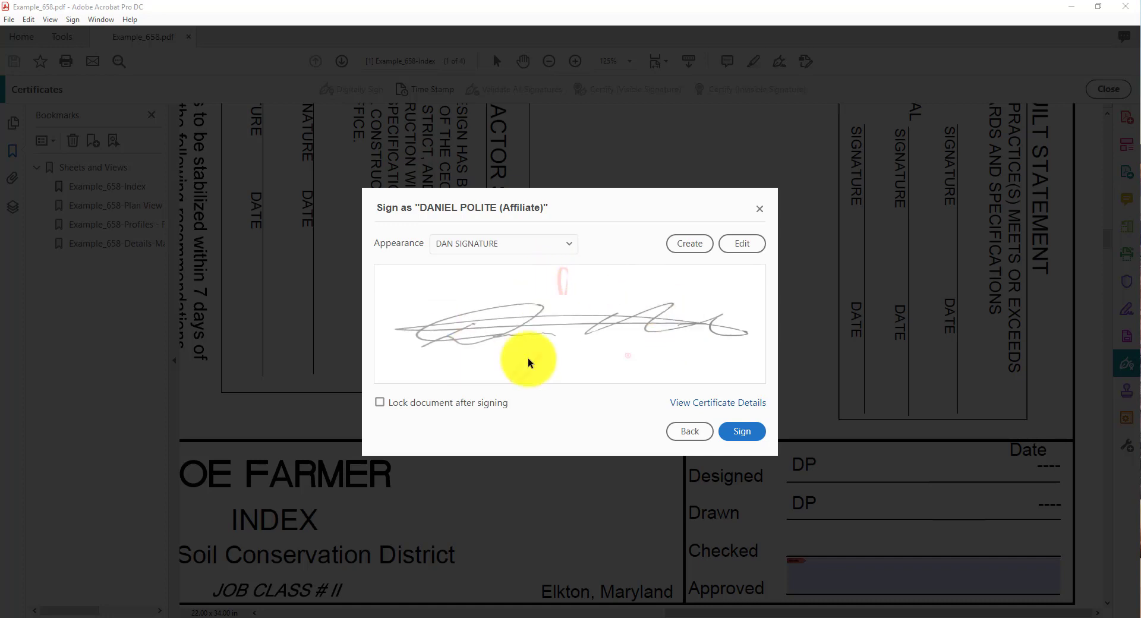
{"action": "left_click", "coordinate": [571, 248]}
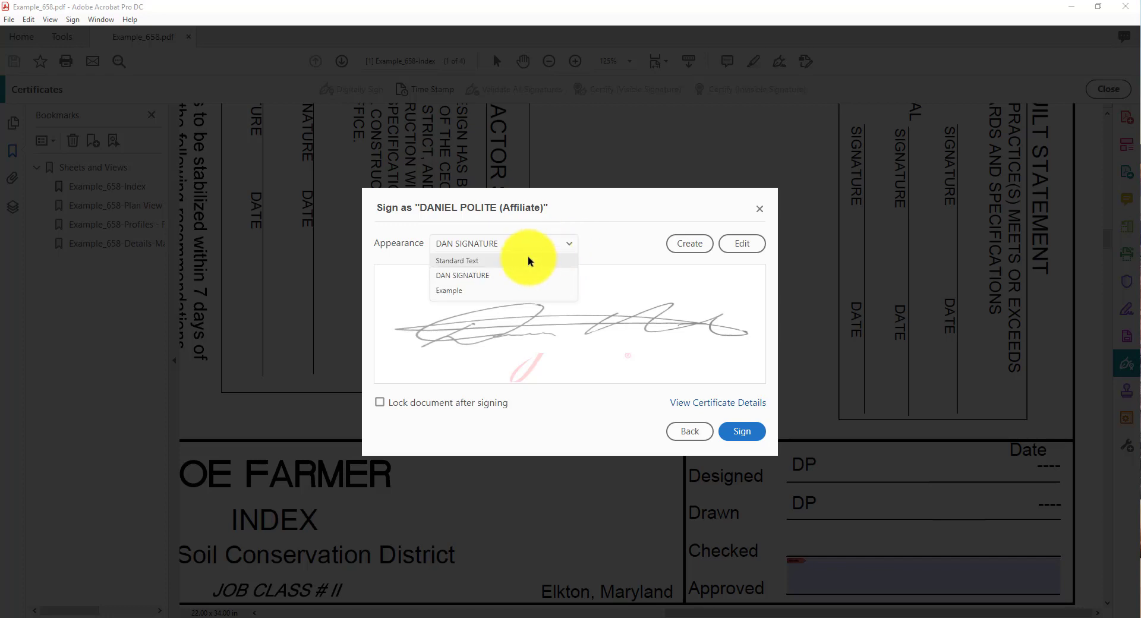
{"action": "left_click", "coordinate": [492, 261]}
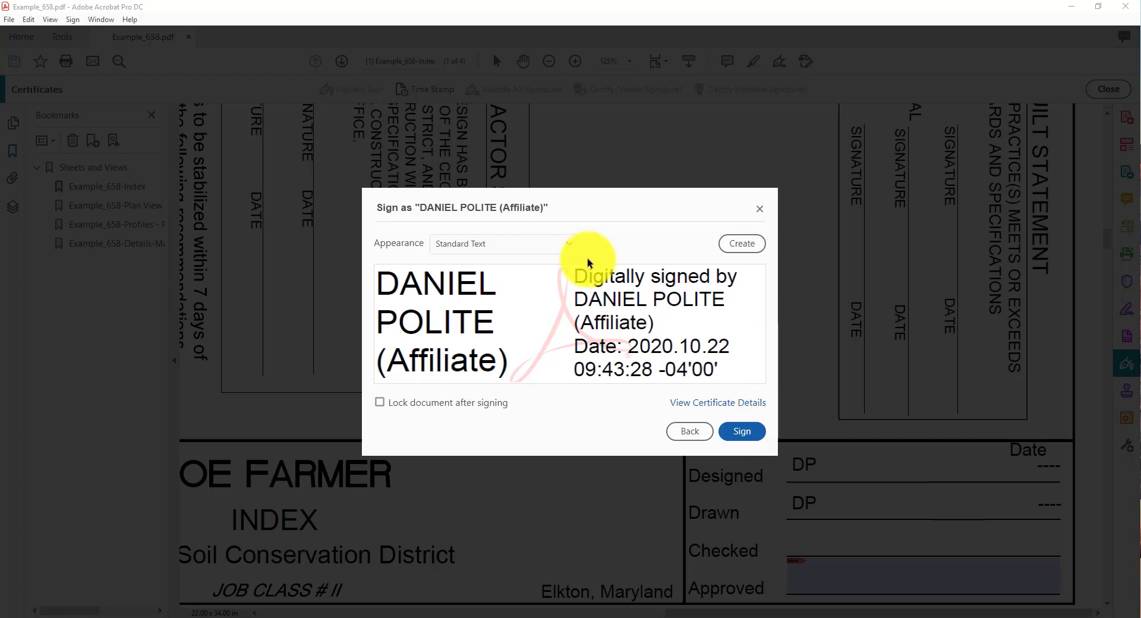
- Sign the document, saving it as Example_658-Approved.pdf and authorising the signature with the ActivClient PIN
{"action": "key", "text": "Return"}
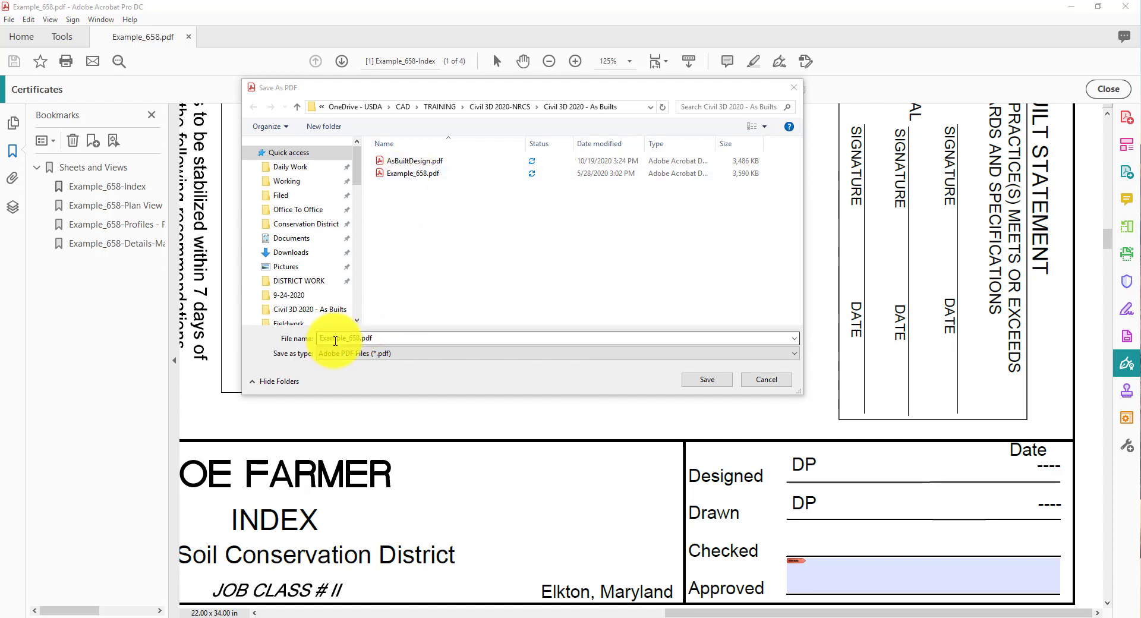
{"action": "left_click", "coordinate": [361, 338]}
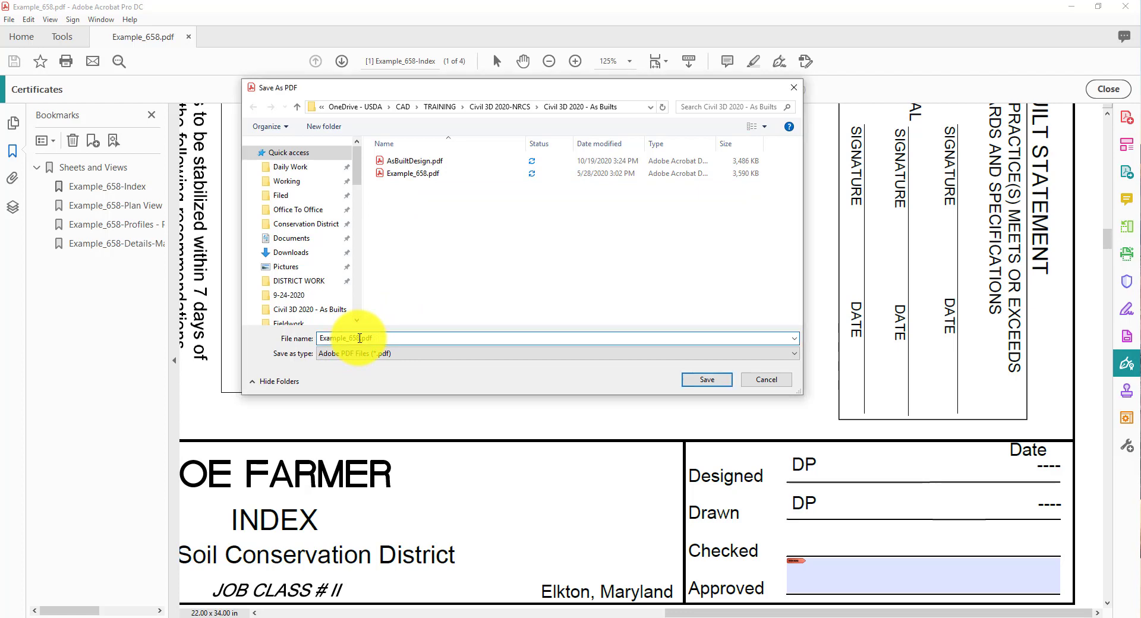
{"action": "type", "text": "-A"}
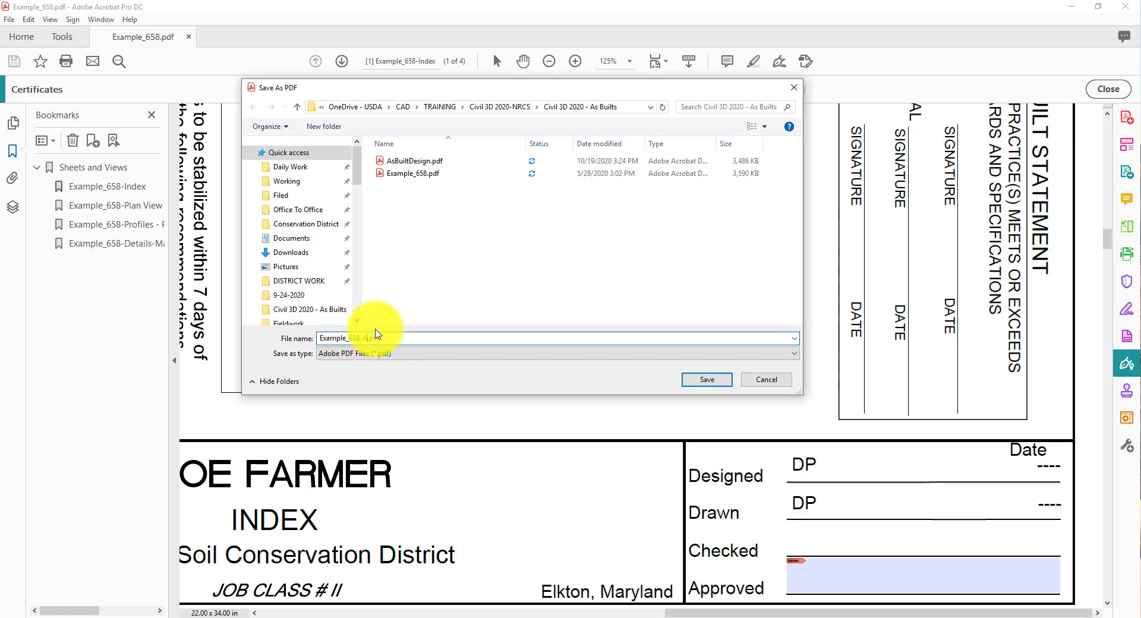
{"action": "type", "text": "pproved"}
{"action": "left_click", "coordinate": [703, 380]}
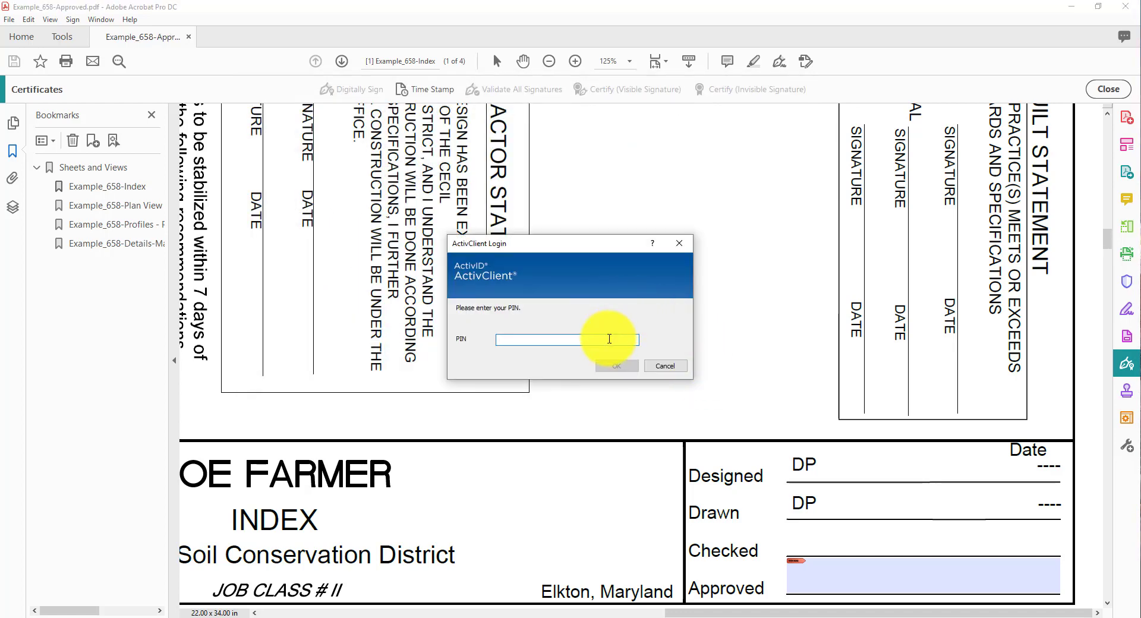
{"action": "type", "text": "********"}
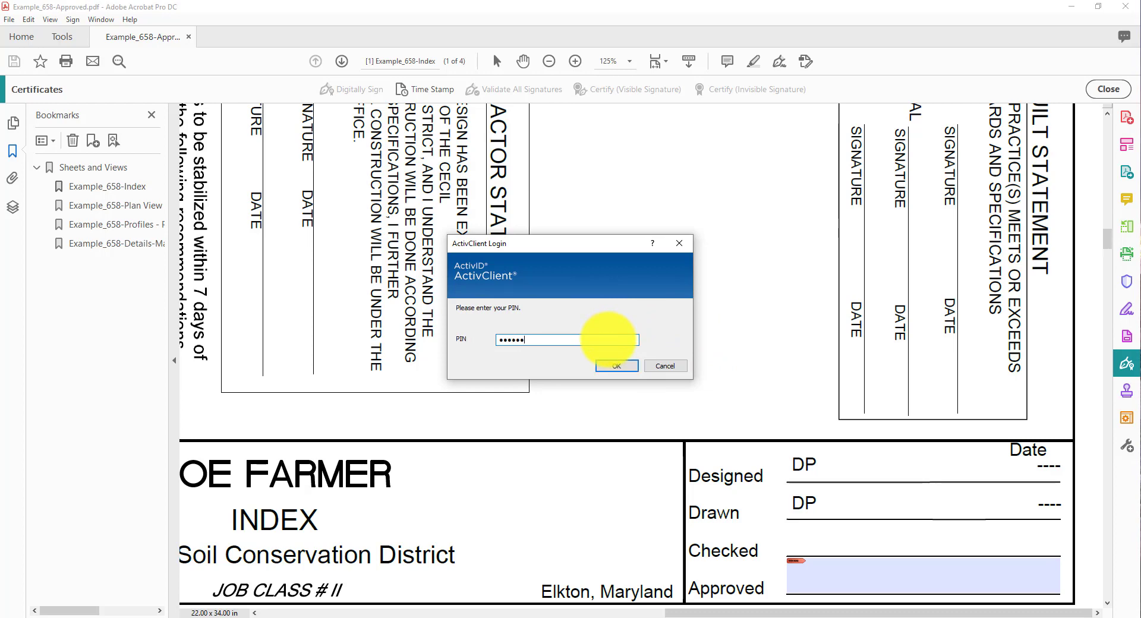
{"action": "key", "text": "Return"}
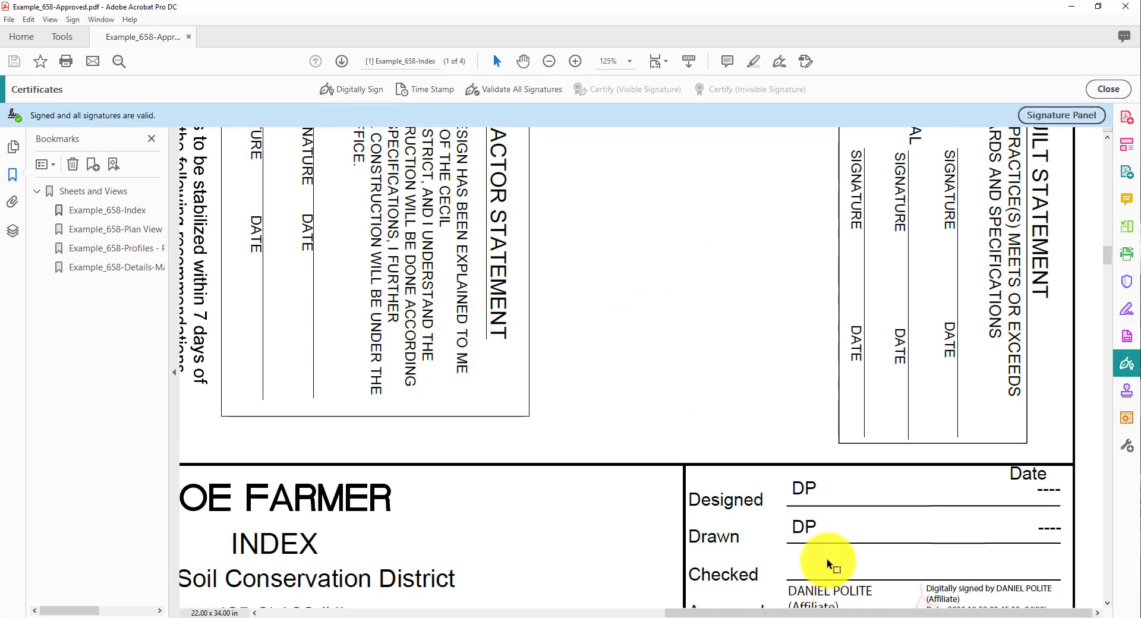
- Place a signature field on the Approved line of the Plan View - Soil Descriptions sheet and sign with the Affiliate ID in Standard Text
{"action": "scroll", "coordinate": [835, 527], "scroll_direction": "down", "scroll_amount": 1}
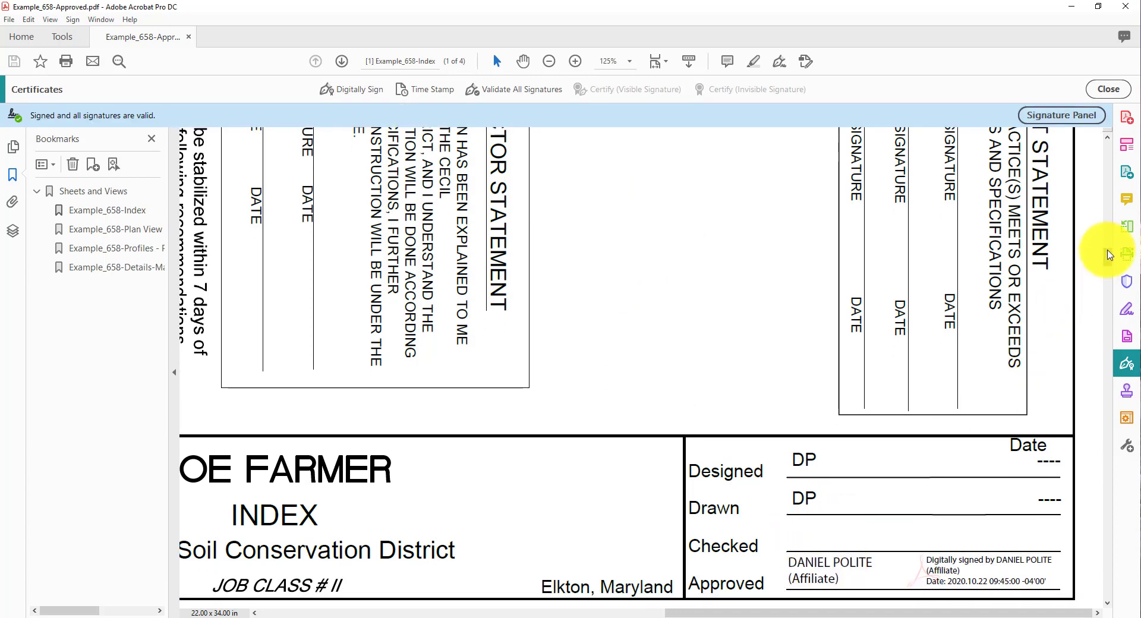
{"action": "left_click_drag", "start_coordinate": [1107, 253], "coordinate": [1109, 364]}
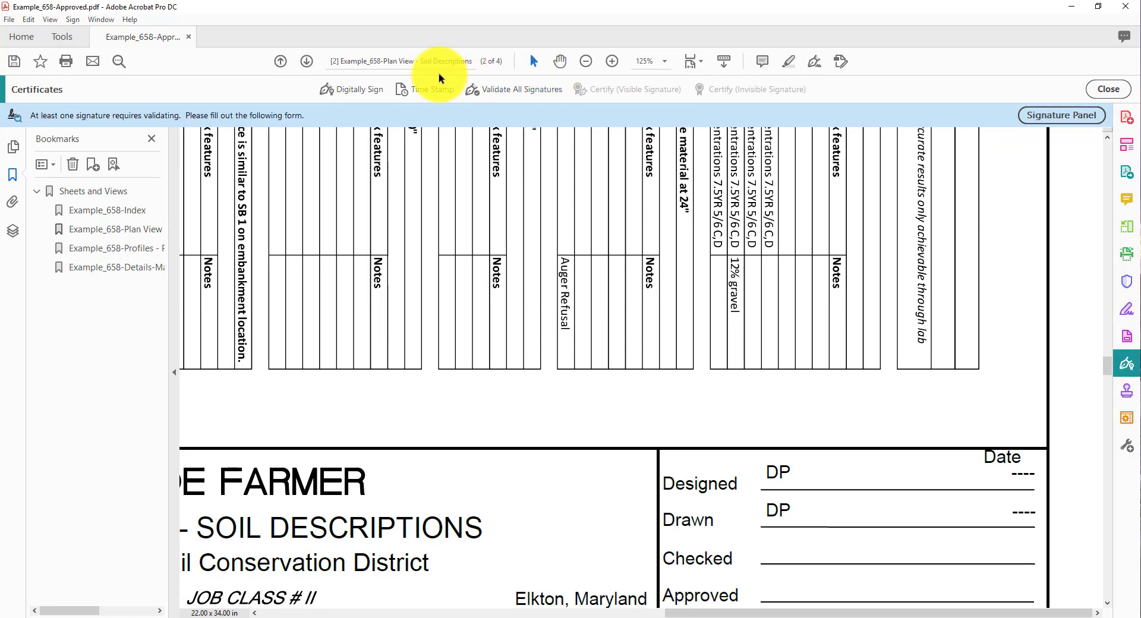
{"action": "left_click", "coordinate": [353, 92]}
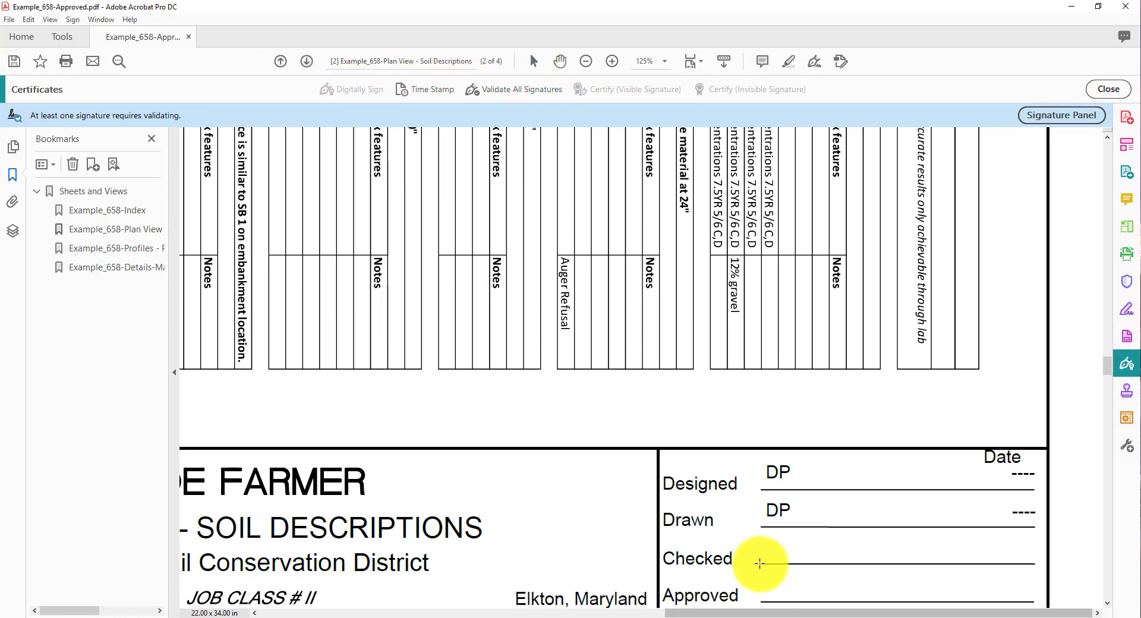
{"action": "left_click_drag", "start_coordinate": [759, 563], "coordinate": [1034, 601]}
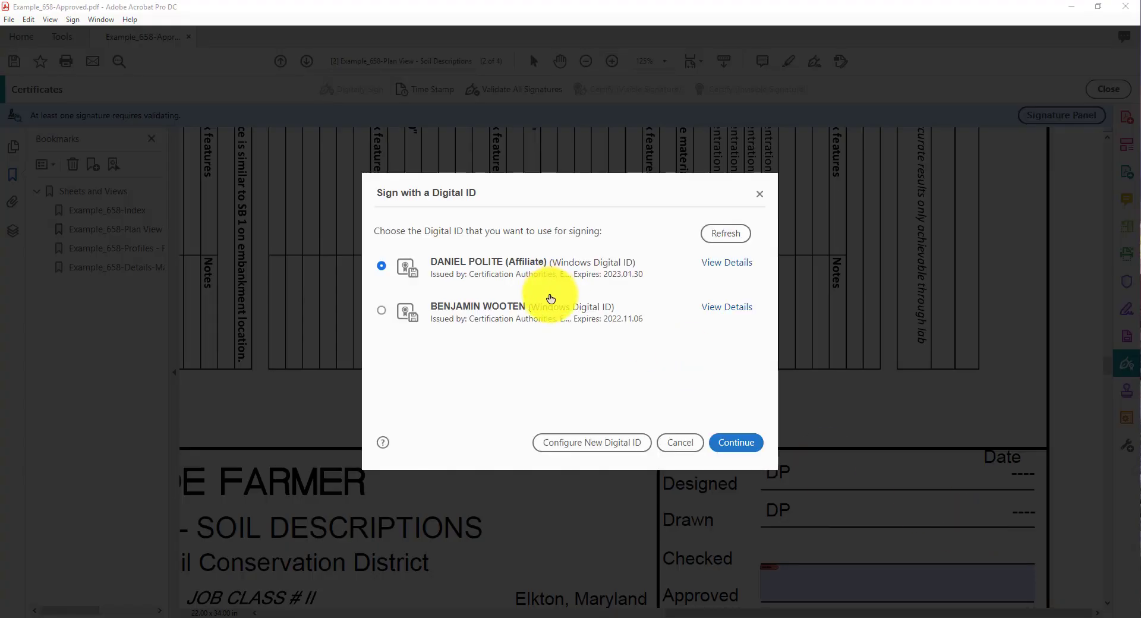
{"action": "left_click", "coordinate": [738, 443]}
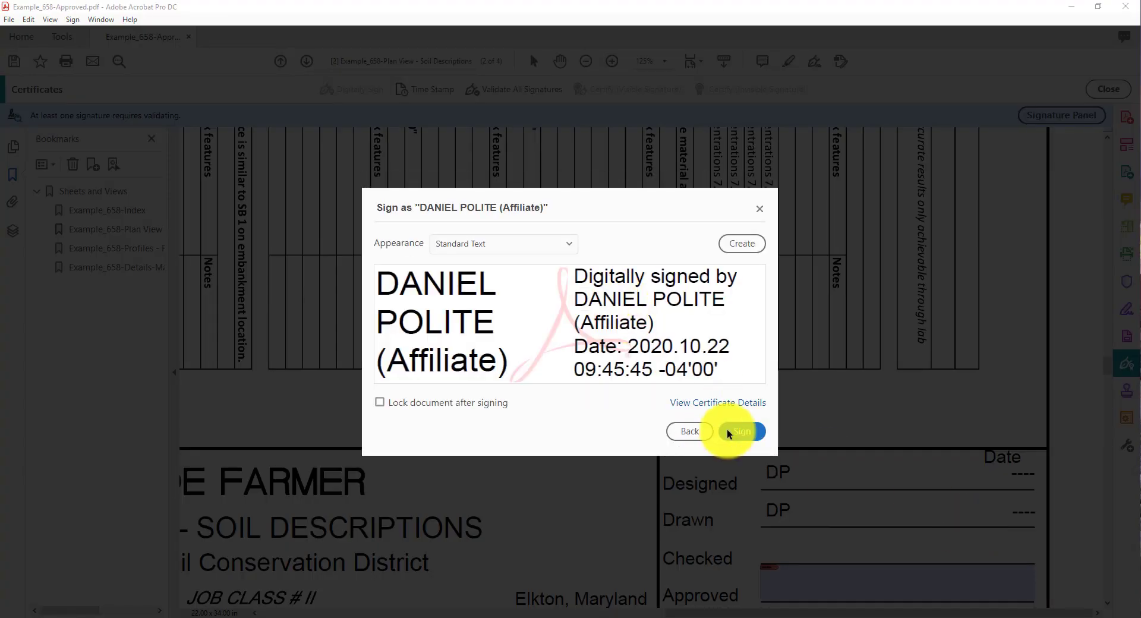
{"action": "left_click", "coordinate": [732, 433]}
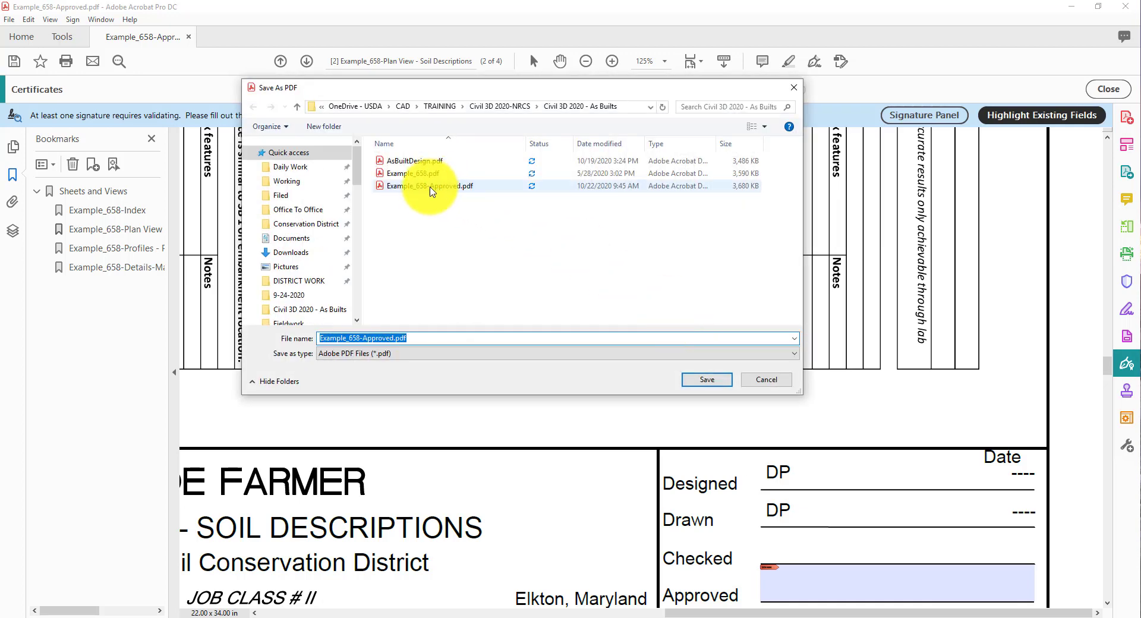
- Overwrite the existing Example_658-Approved.pdf and authorise the second signature with the ActivClient PIN
{"action": "left_click", "coordinate": [433, 188]}
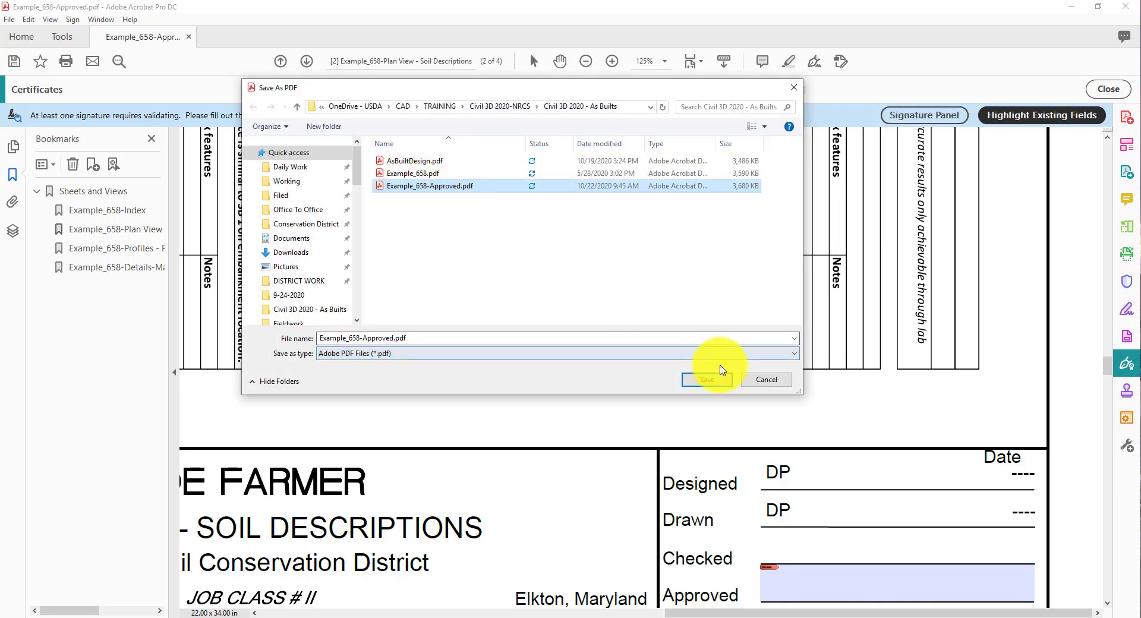
{"action": "left_click", "coordinate": [716, 382]}
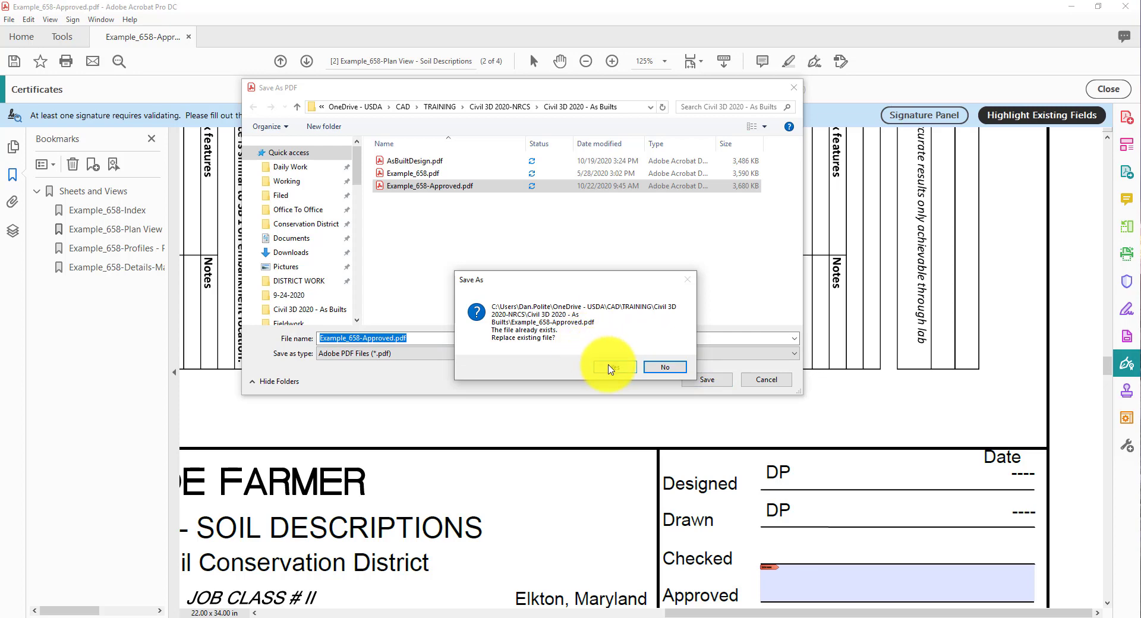
{"action": "left_click", "coordinate": [615, 366]}
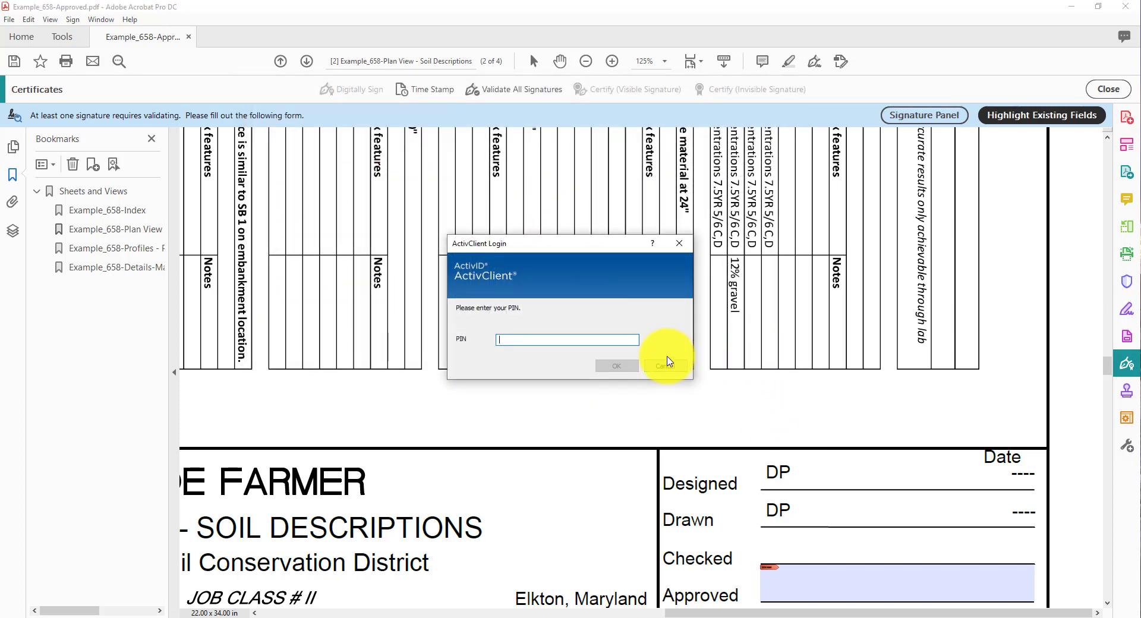
{"action": "type", "text": "********"}
{"action": "key", "text": "Return"}
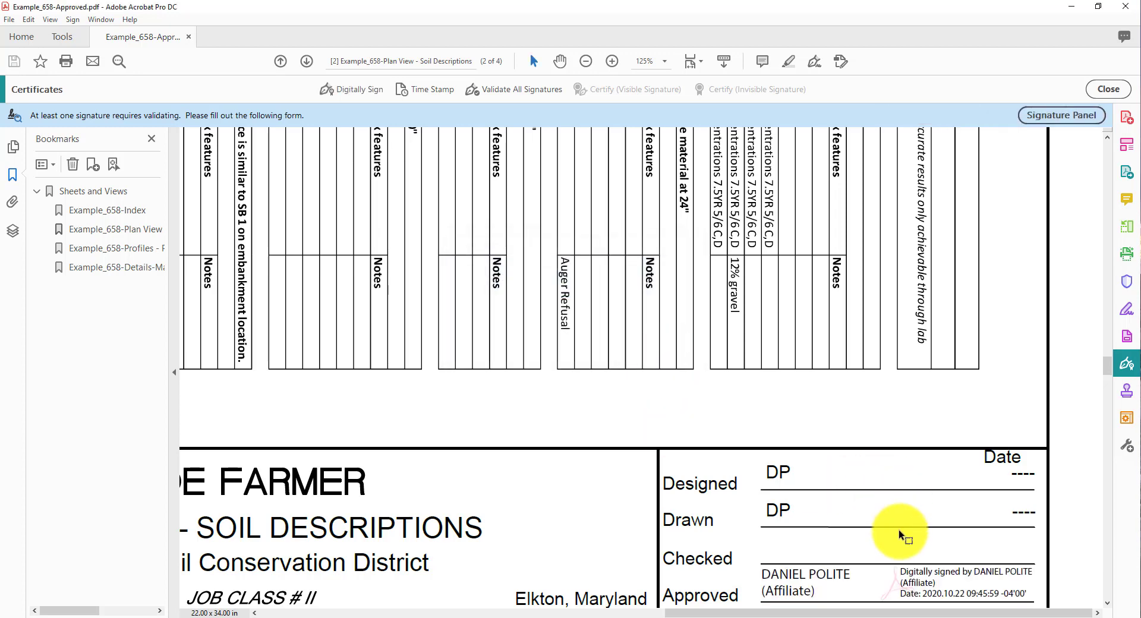
- Return to the Index sheet and rotate the page view counterclockwise to show the whole sheet upright
{"action": "left_click_drag", "start_coordinate": [1108, 366], "coordinate": [1101, 132]}
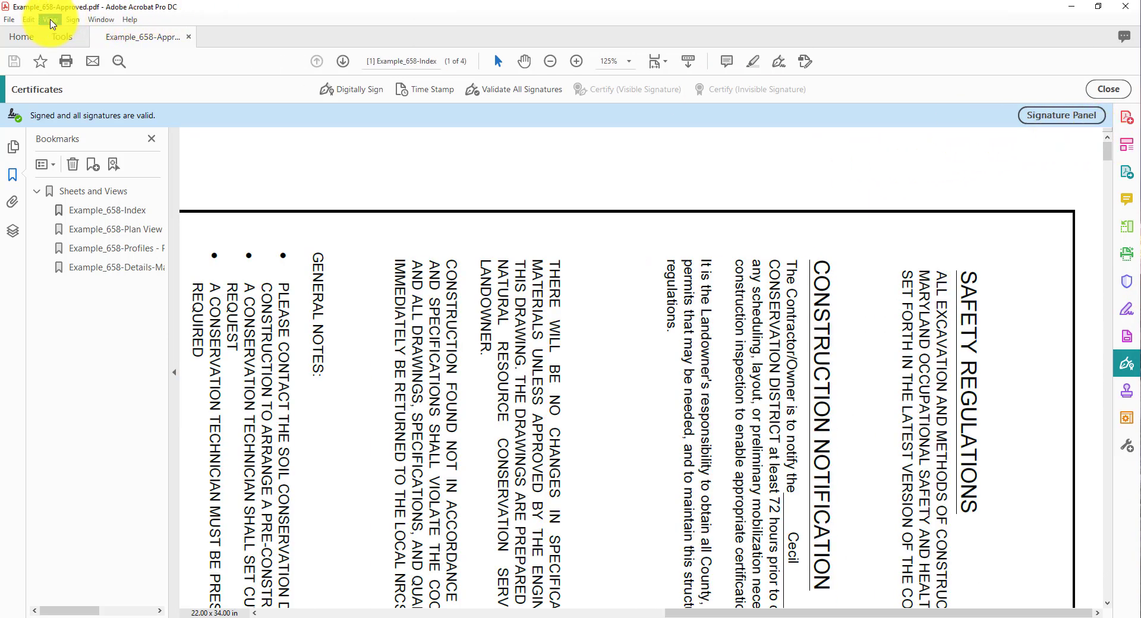
{"action": "left_click", "coordinate": [50, 20]}
{"action": "mouse_move", "coordinate": [80, 42]}
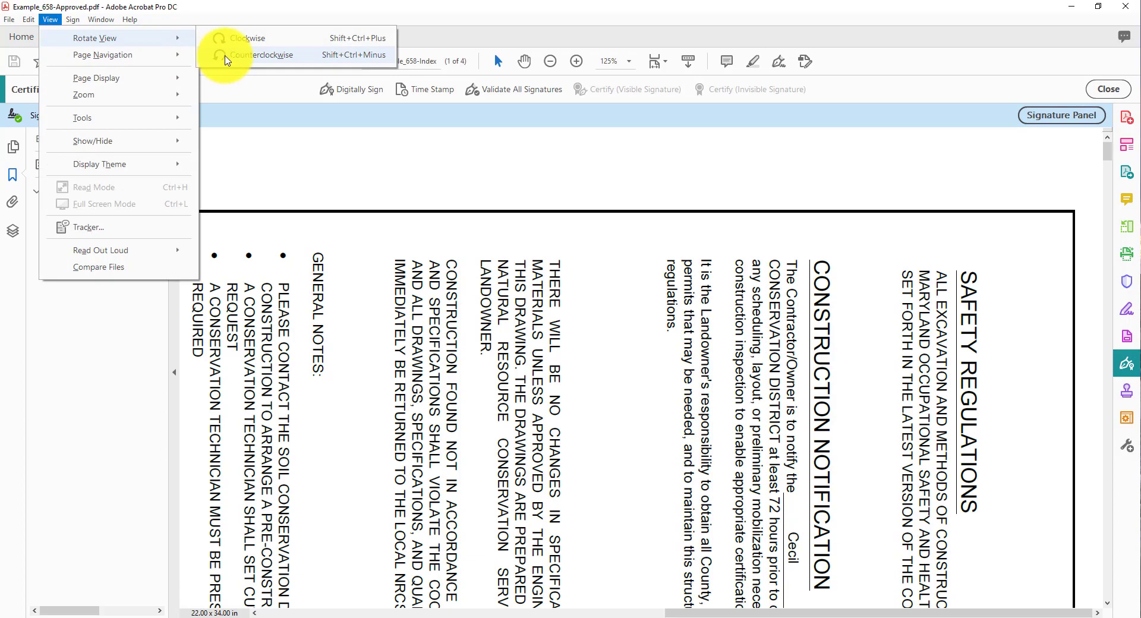
{"action": "left_click", "coordinate": [226, 55]}
{"action": "scroll", "coordinate": [615, 322], "scroll_direction": "down", "scroll_amount": 6, "text": "ctrl"}
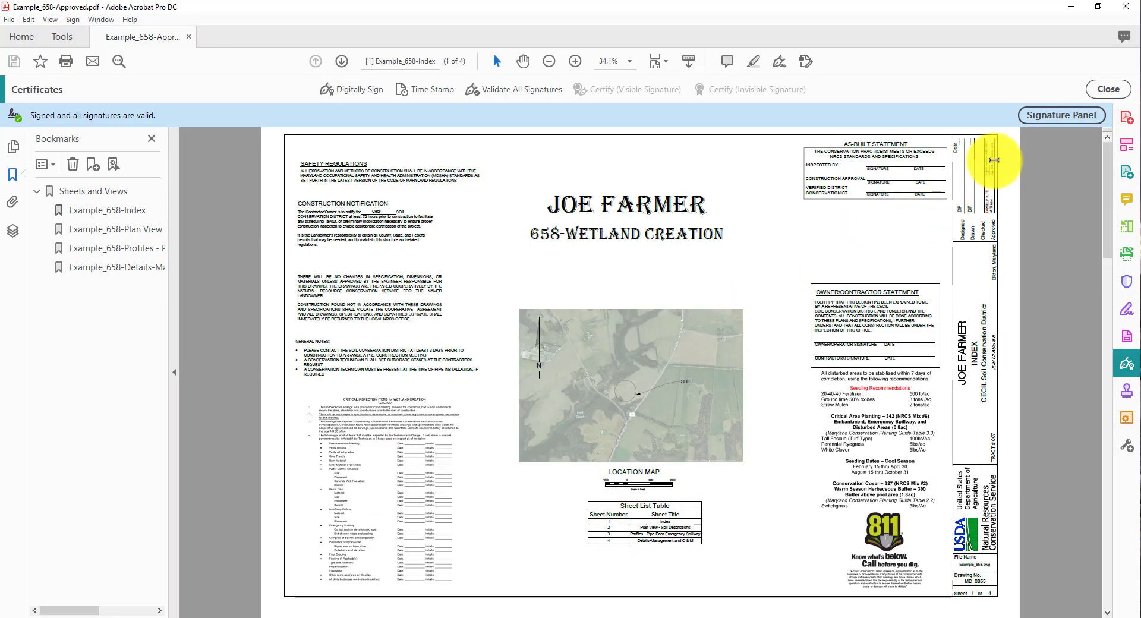
- Look through the sheets of the signed Example_658-Approved.pdf and close the PDF program
{"action": "scroll", "coordinate": [995, 167], "scroll_direction": "down", "scroll_amount": 3}
{"action": "scroll", "coordinate": [993, 159], "scroll_direction": "down", "scroll_amount": 6}
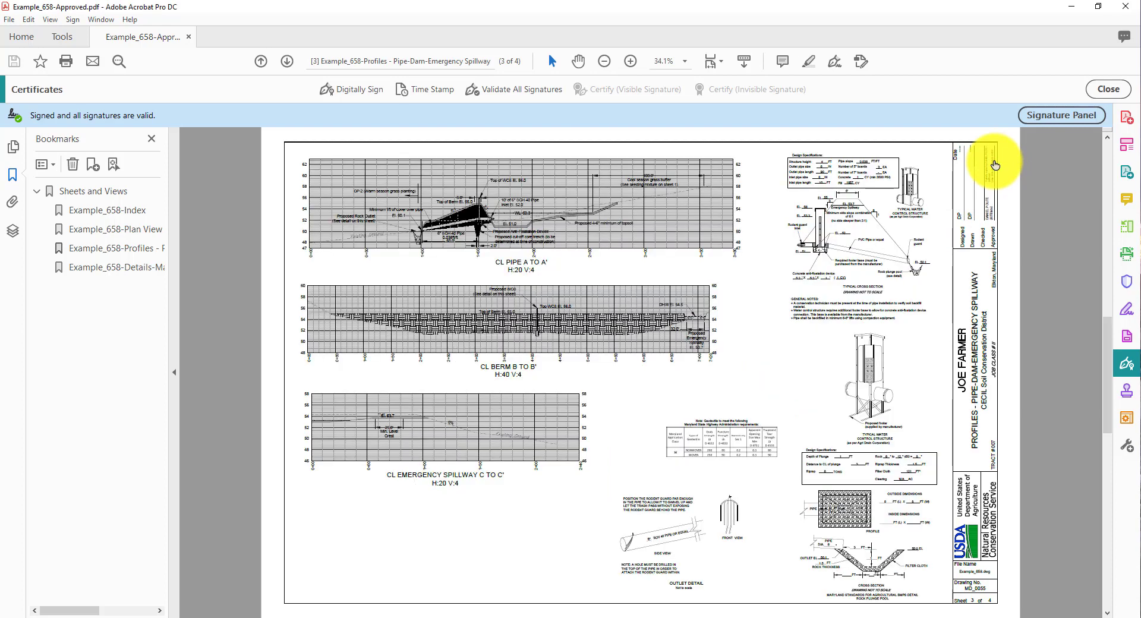
{"action": "scroll", "coordinate": [989, 191], "scroll_direction": "up", "scroll_amount": 3}
{"action": "scroll", "coordinate": [989, 187], "scroll_direction": "up", "scroll_amount": 6}
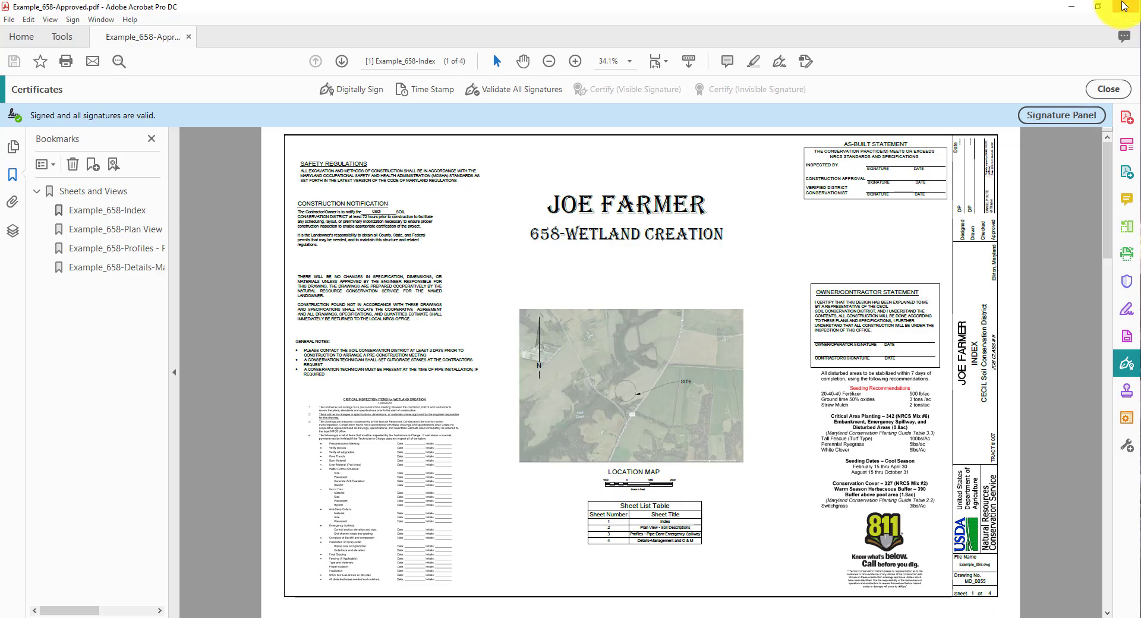
{"action": "left_click", "coordinate": [1125, 7]}
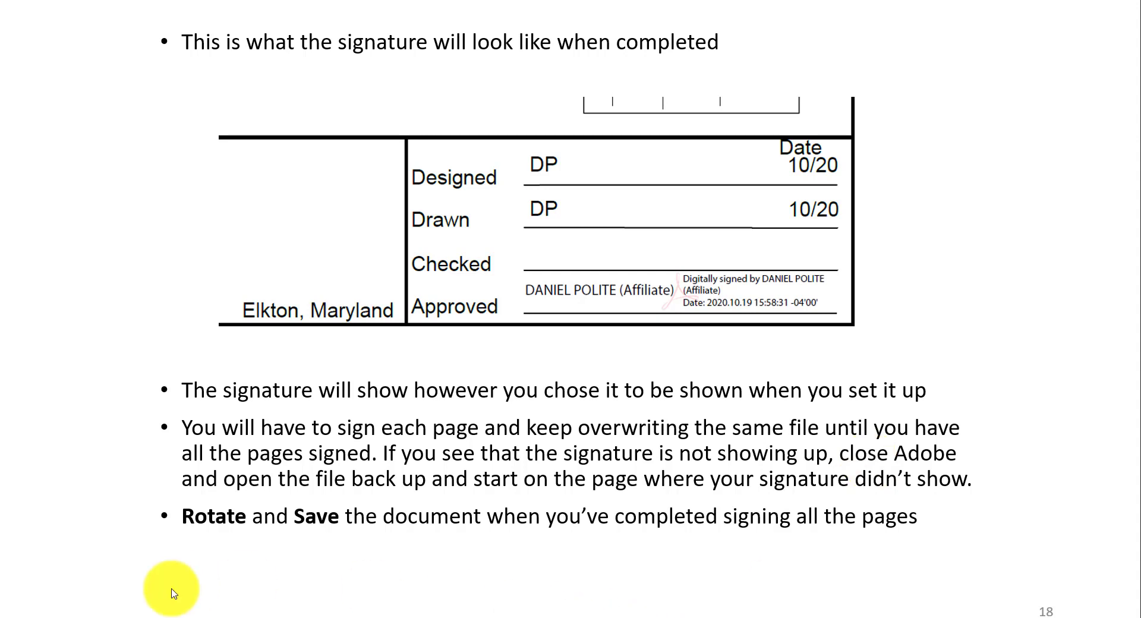
{"action": "left_click", "coordinate": [34, 617]}
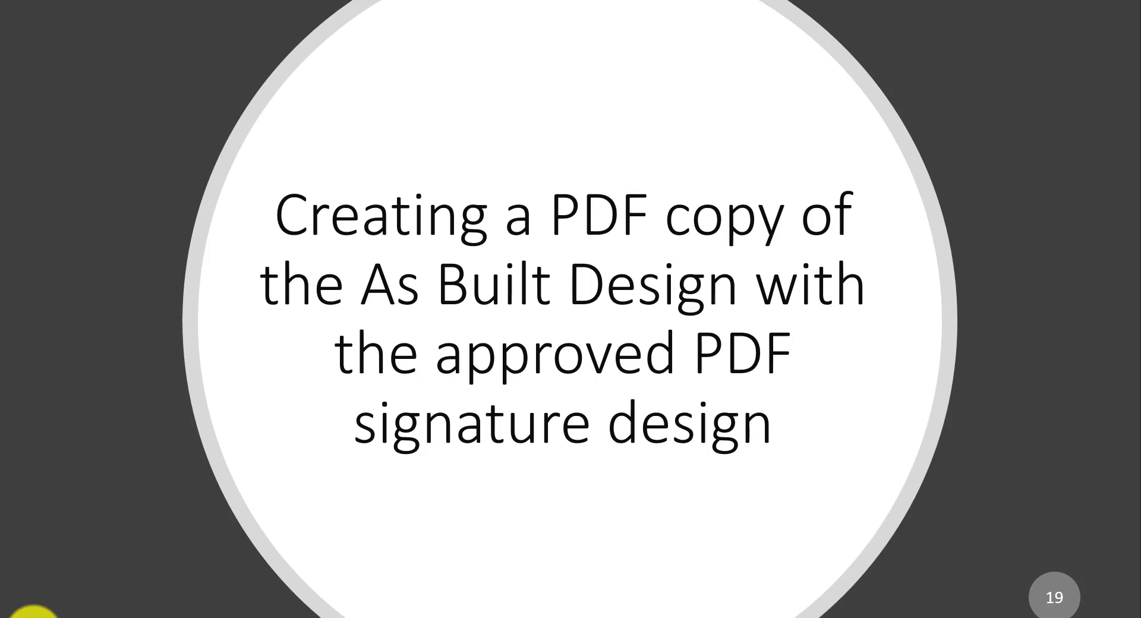
{"action": "left_click", "coordinate": [34, 617]}
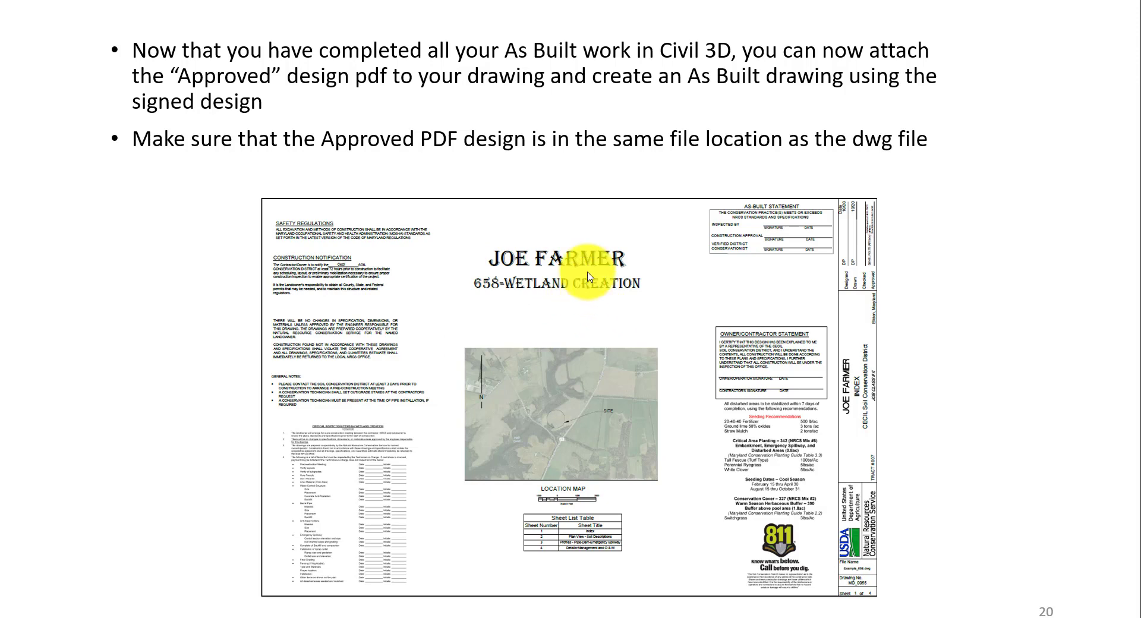
{"action": "left_click", "coordinate": [31, 617]}
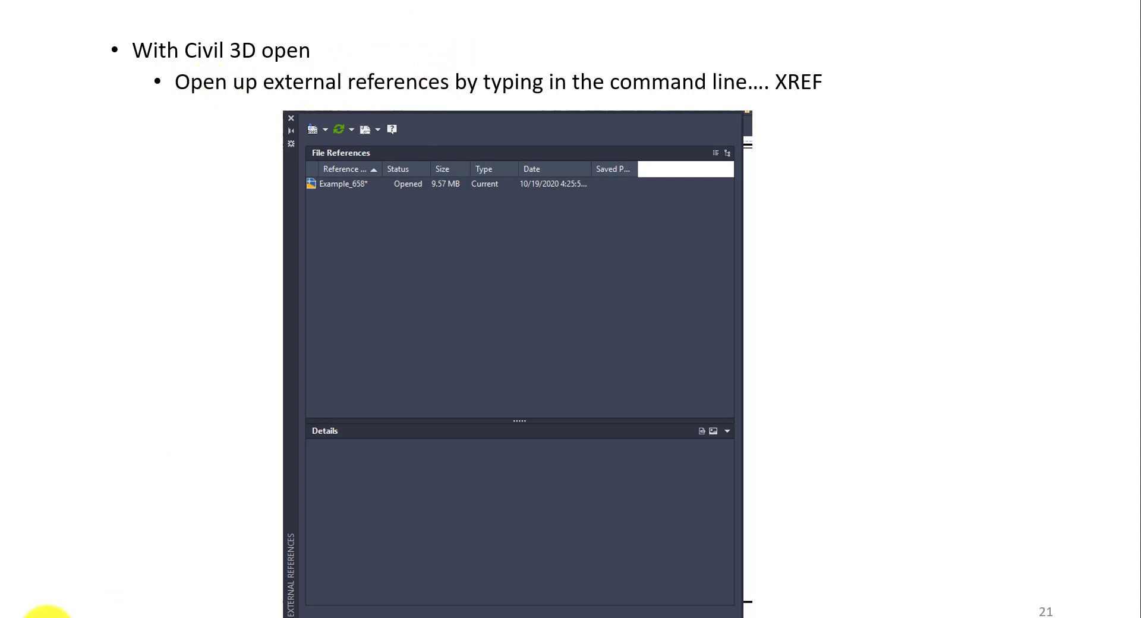
{"action": "left_click", "coordinate": [41, 617]}
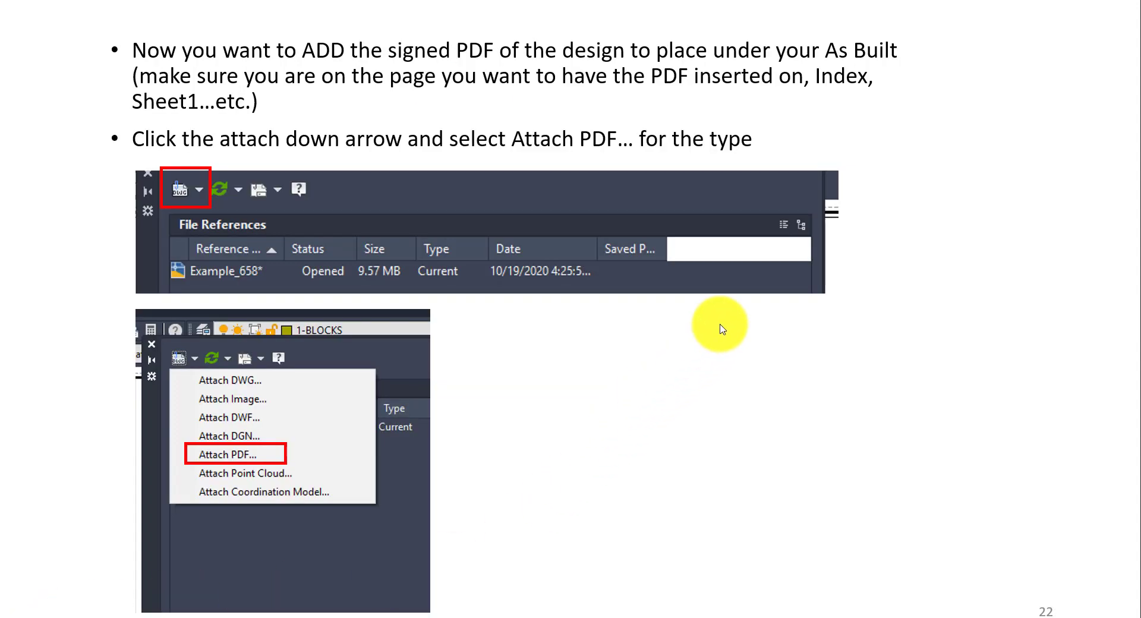
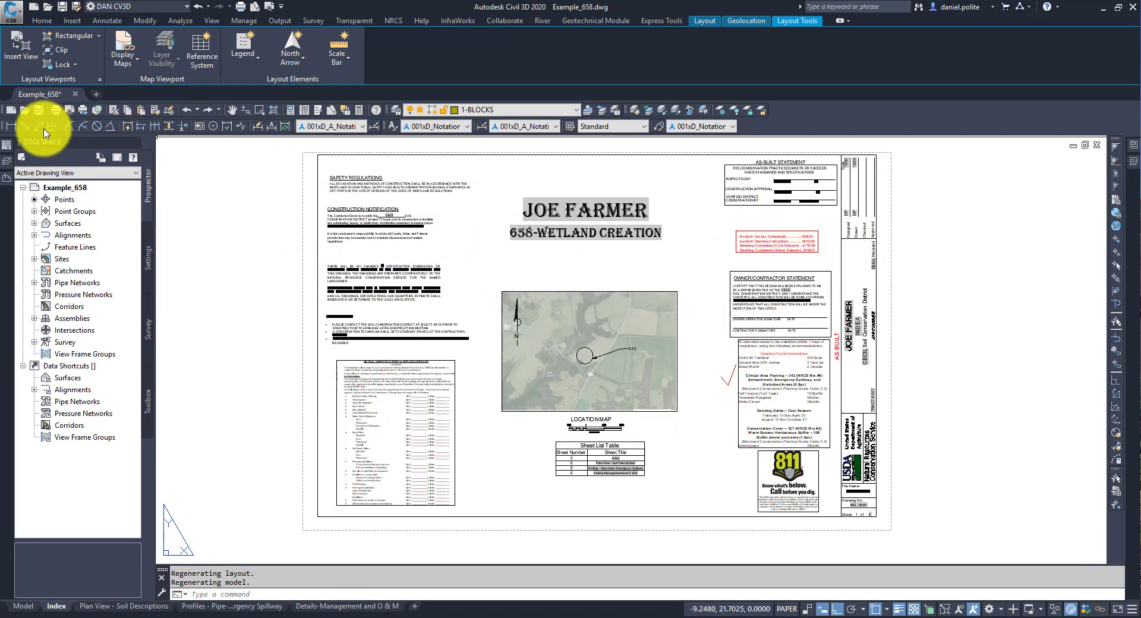
- Switch to Civil 3D and open the external references with the XREF command on the Index layout of Example_658.dwg
{"action": "mouse_move", "coordinate": [7, 178]}
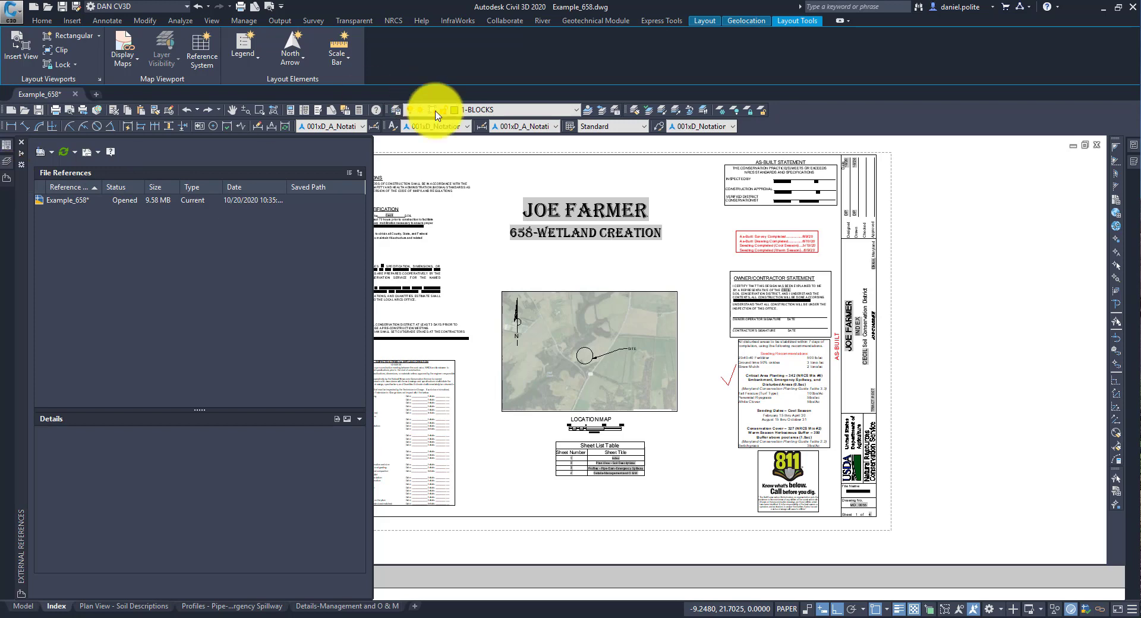
{"action": "left_click", "coordinate": [607, 257]}
{"action": "key", "text": "Escape"}
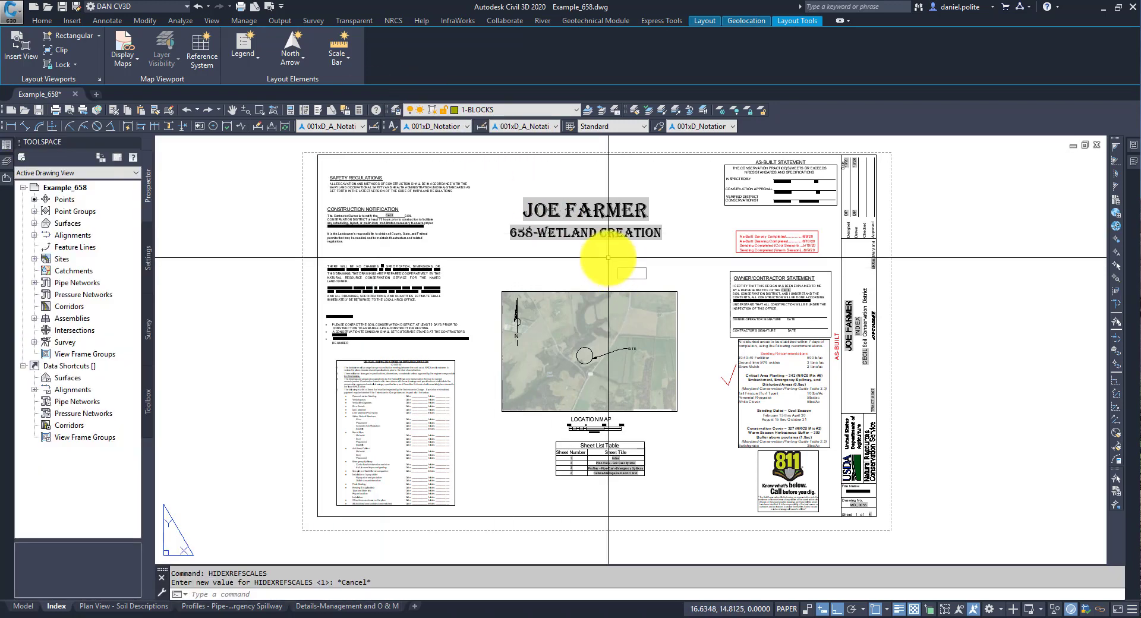
{"action": "type", "text": "xref"}
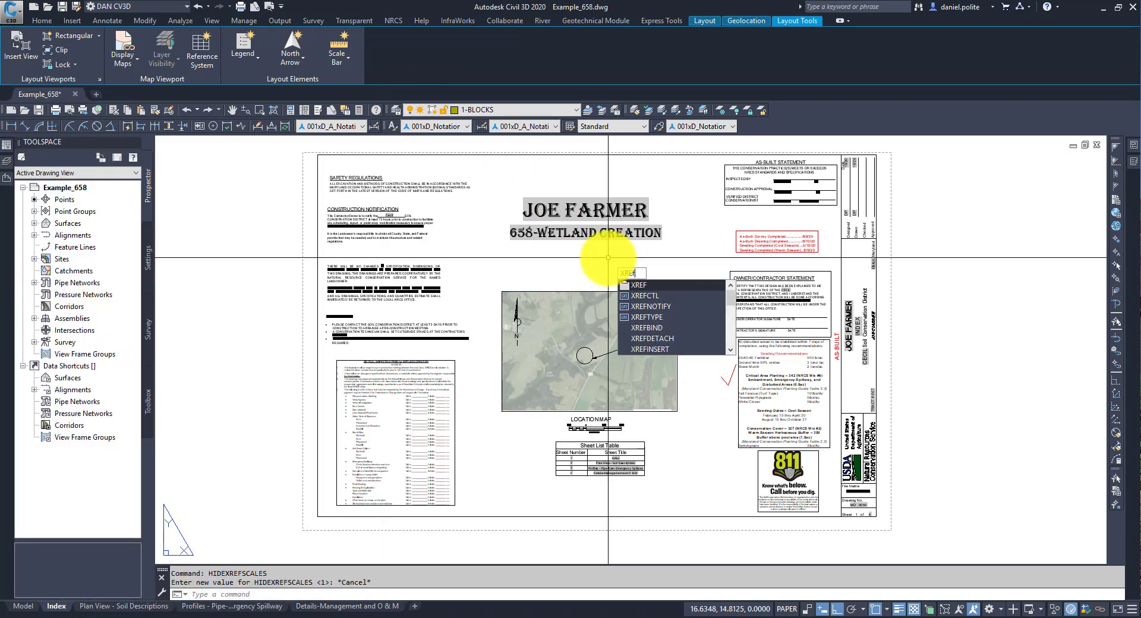
{"action": "key", "text": "Return"}
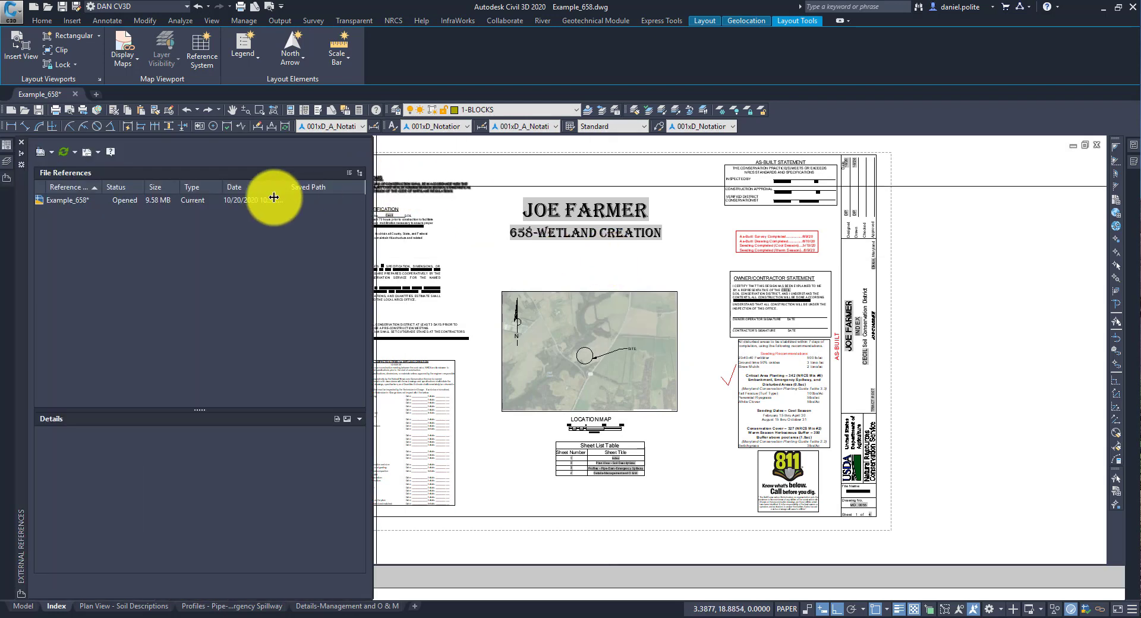
- Start attaching a PDF reference and choose Example_658-Approved.pdf from the Civil 3D 2020 - As Builts folder
{"action": "left_click", "coordinate": [53, 153]}
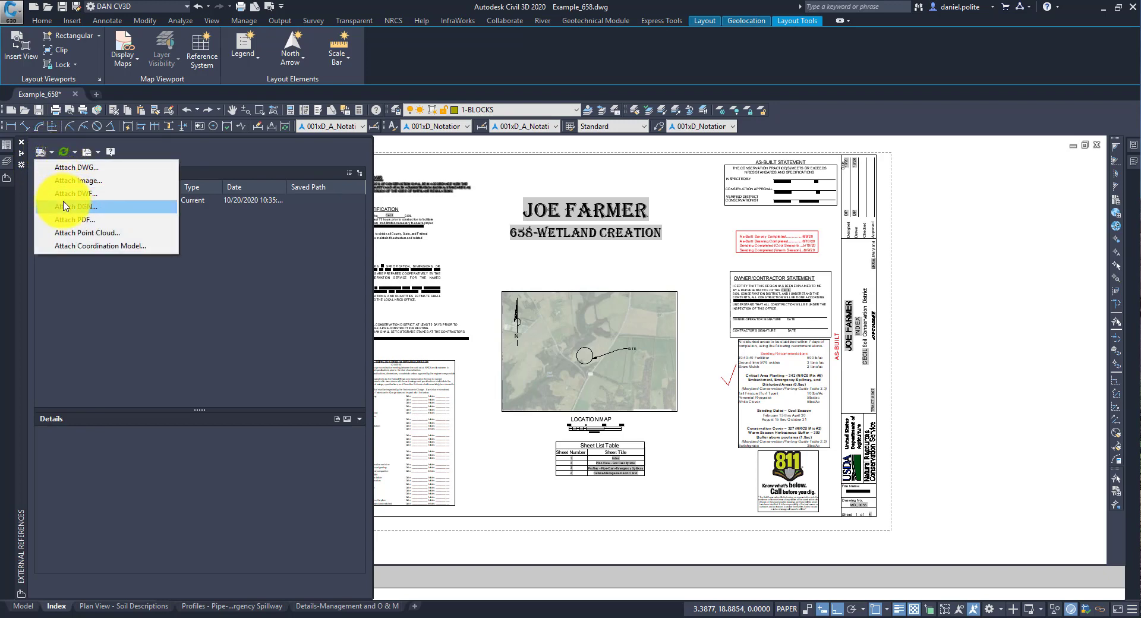
{"action": "left_click", "coordinate": [63, 220]}
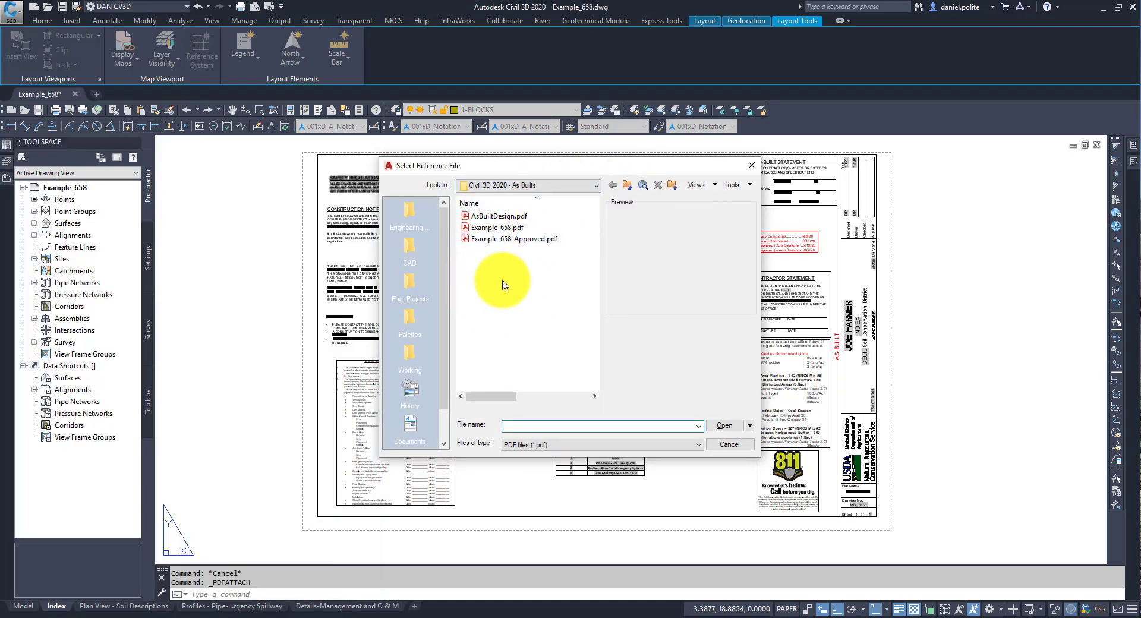
{"action": "left_click", "coordinate": [496, 240]}
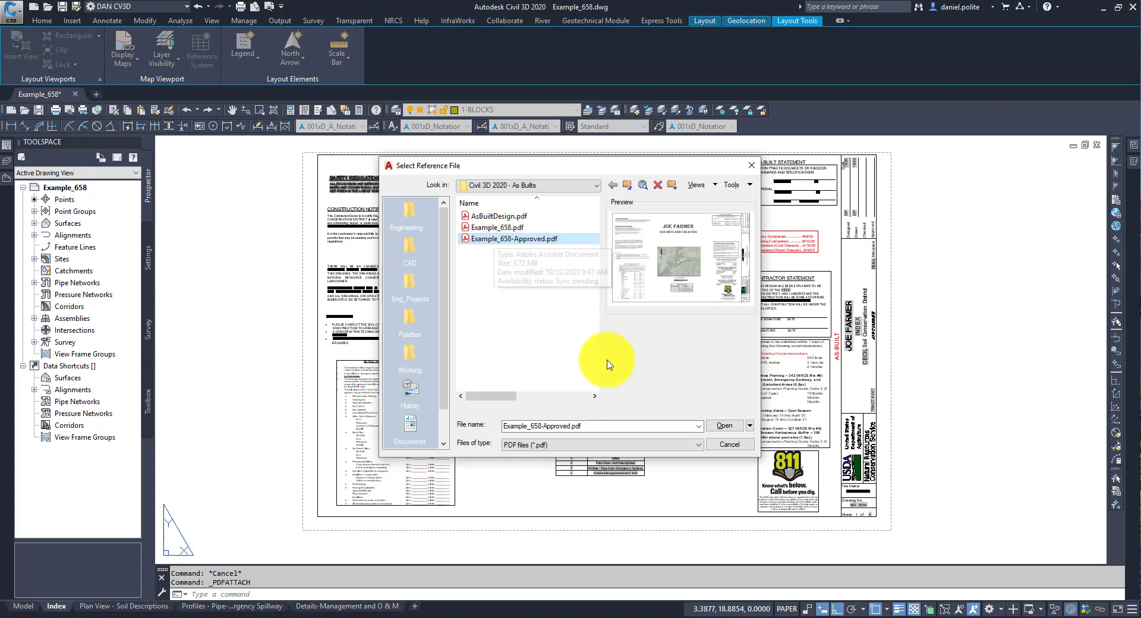
{"action": "left_click", "coordinate": [727, 427]}
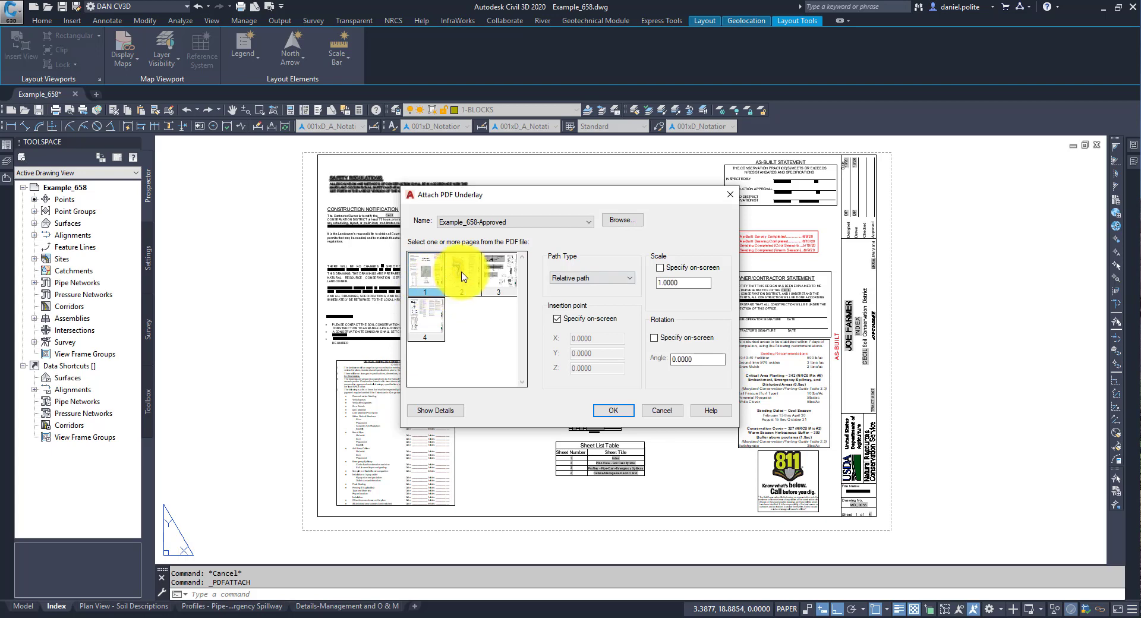
- Attach page 1 of the approved PDF as an underlay and place it in the empty space above the Index sheet
{"action": "left_click", "coordinate": [503, 272]}
{"action": "left_click", "coordinate": [432, 315]}
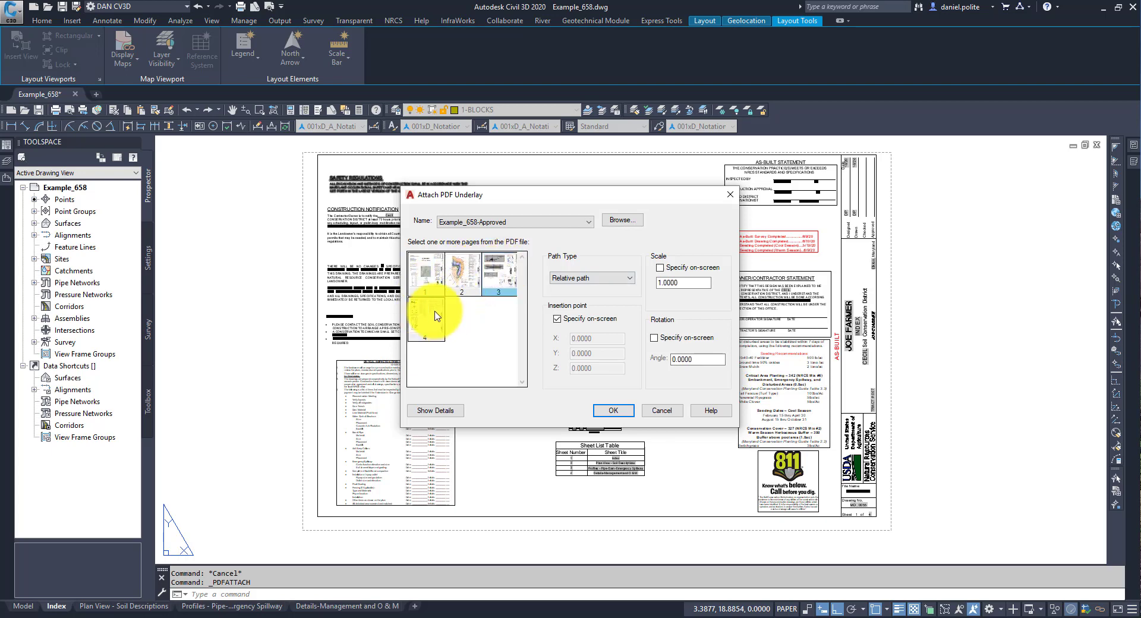
{"action": "left_click", "coordinate": [432, 285]}
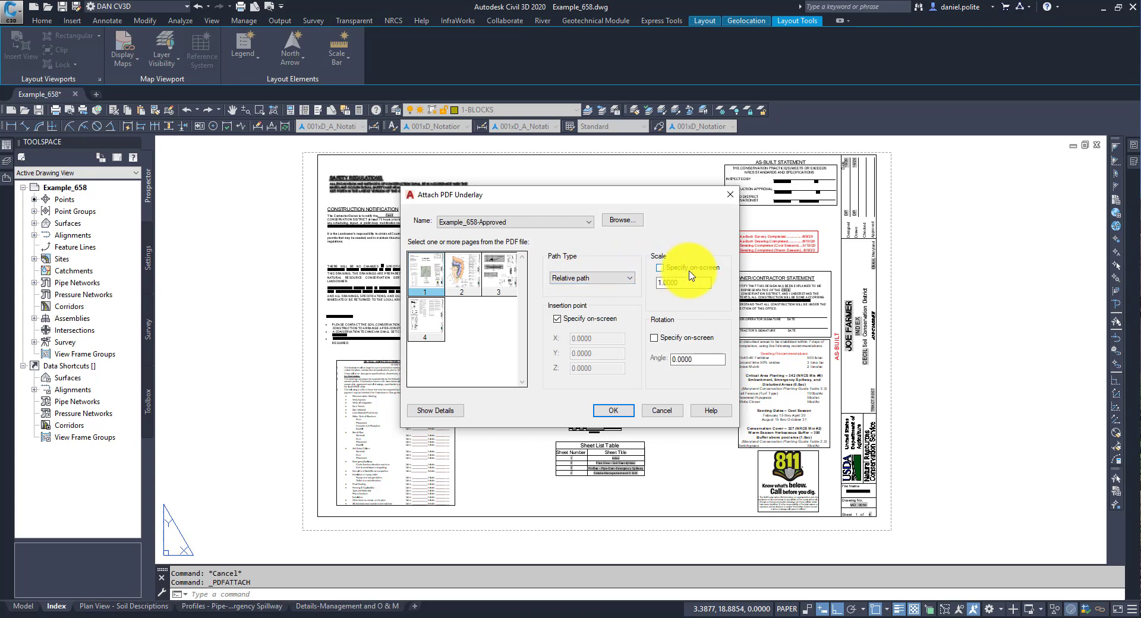
{"action": "left_click", "coordinate": [557, 319]}
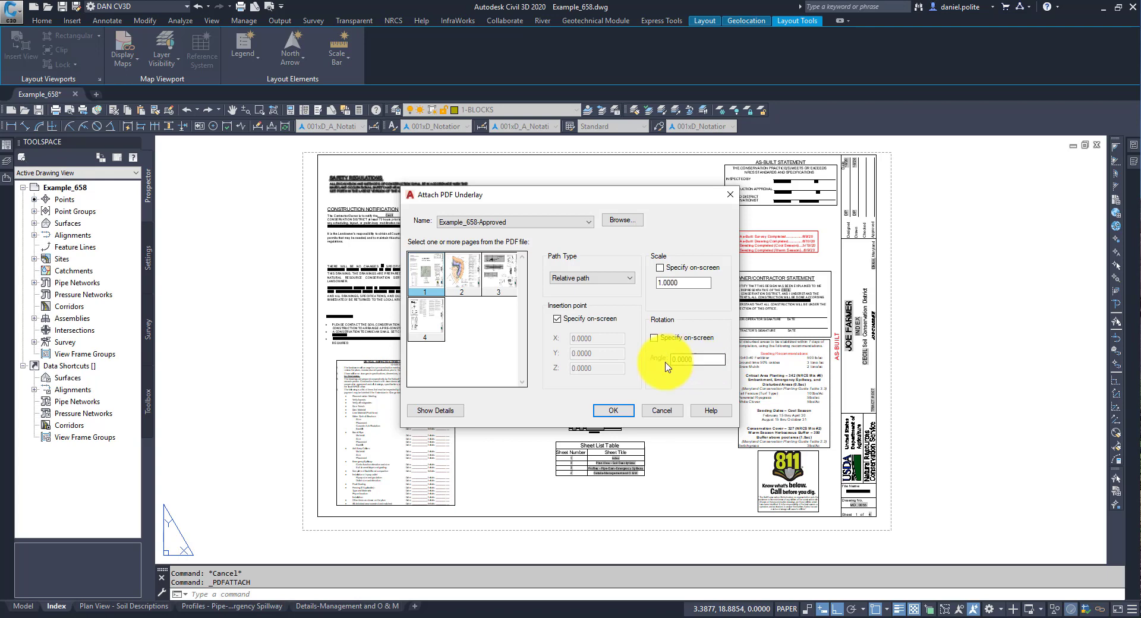
{"action": "left_click", "coordinate": [615, 411]}
{"action": "scroll", "coordinate": [623, 407], "scroll_direction": "down", "scroll_amount": 4}
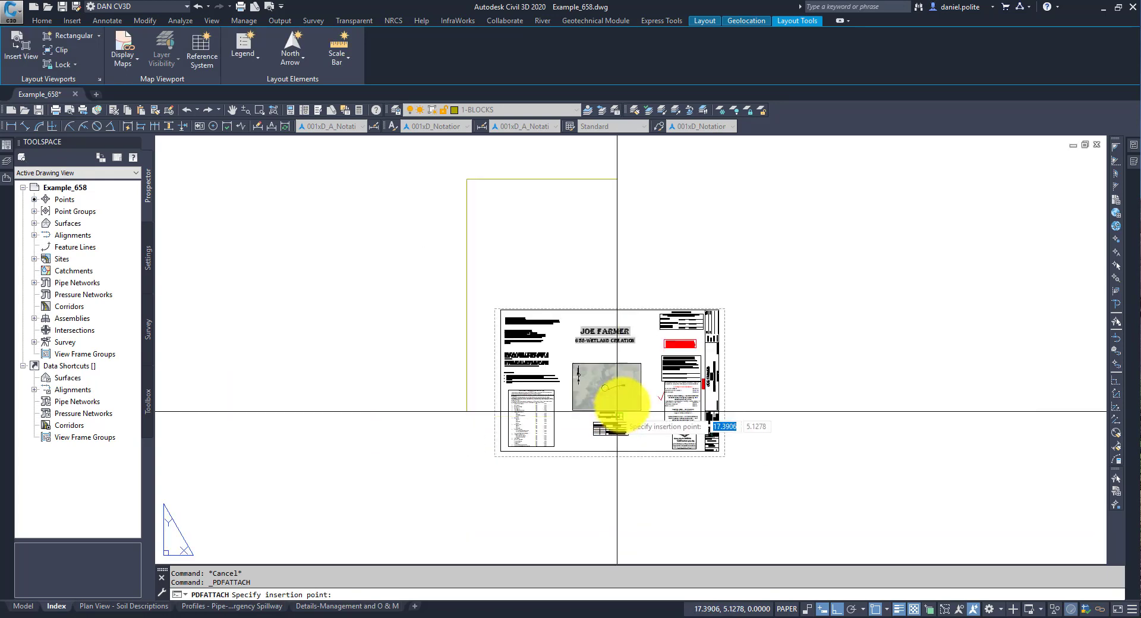
{"action": "scroll", "coordinate": [623, 296], "scroll_direction": "down", "scroll_amount": 2}
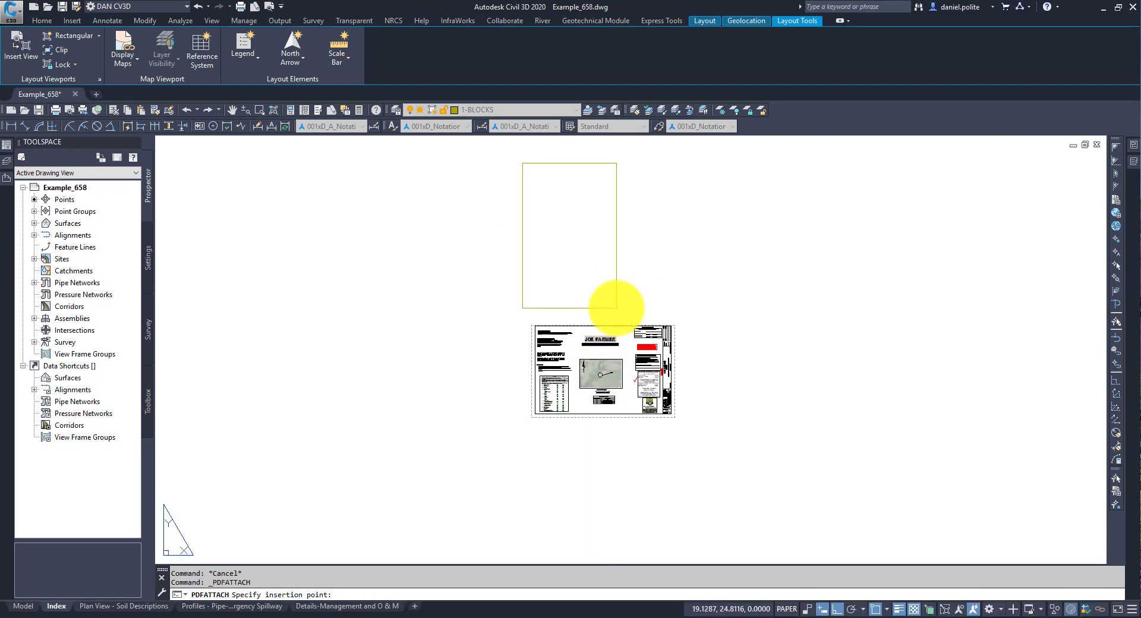
{"action": "left_click", "coordinate": [616, 308]}
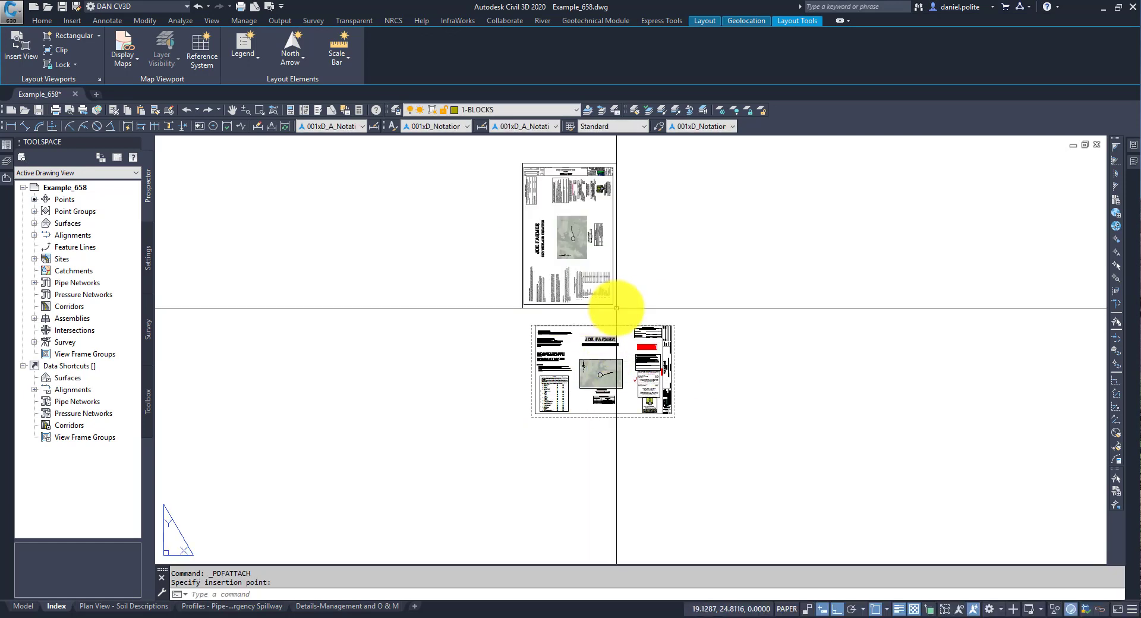
- Rotate the PDF underlay 90° clockwise about its lower-right corner using Ortho, and turn Ortho off
{"action": "middle_click_drag", "start_coordinate": [647, 255], "coordinate": [625, 309]}
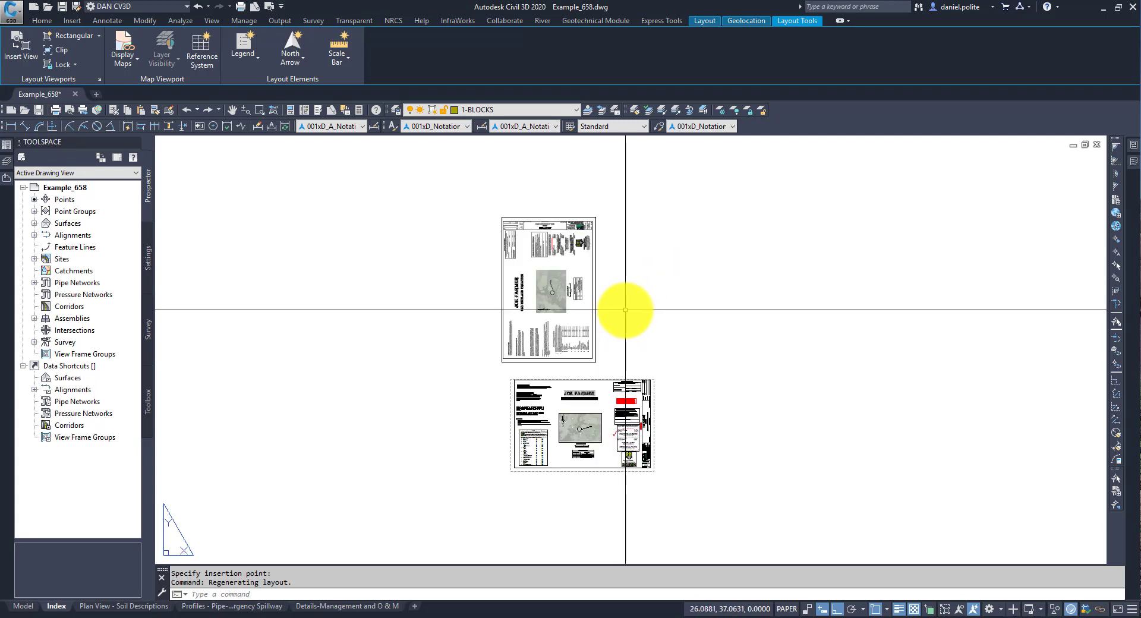
{"action": "left_click", "coordinate": [625, 309]}
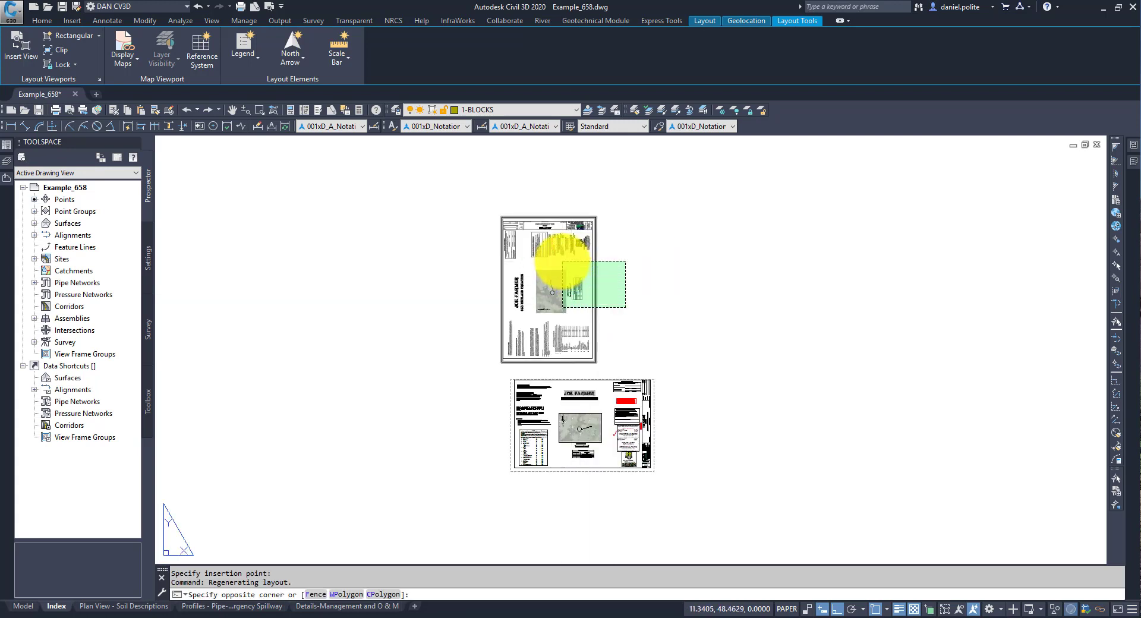
{"action": "left_click", "coordinate": [585, 237]}
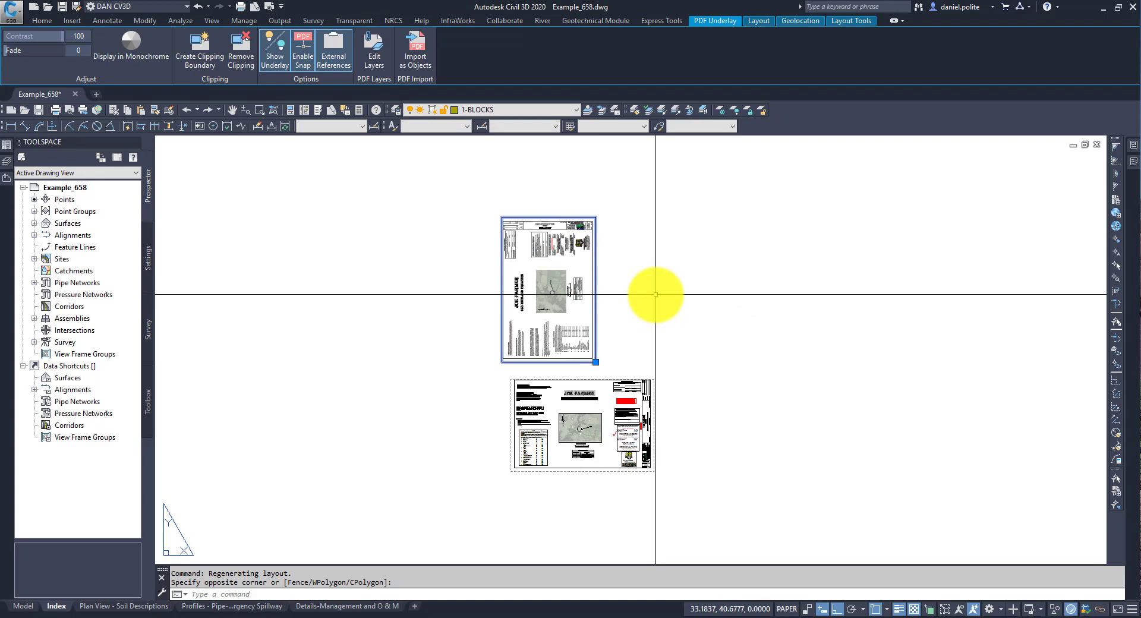
{"action": "type", "text": "ro"}
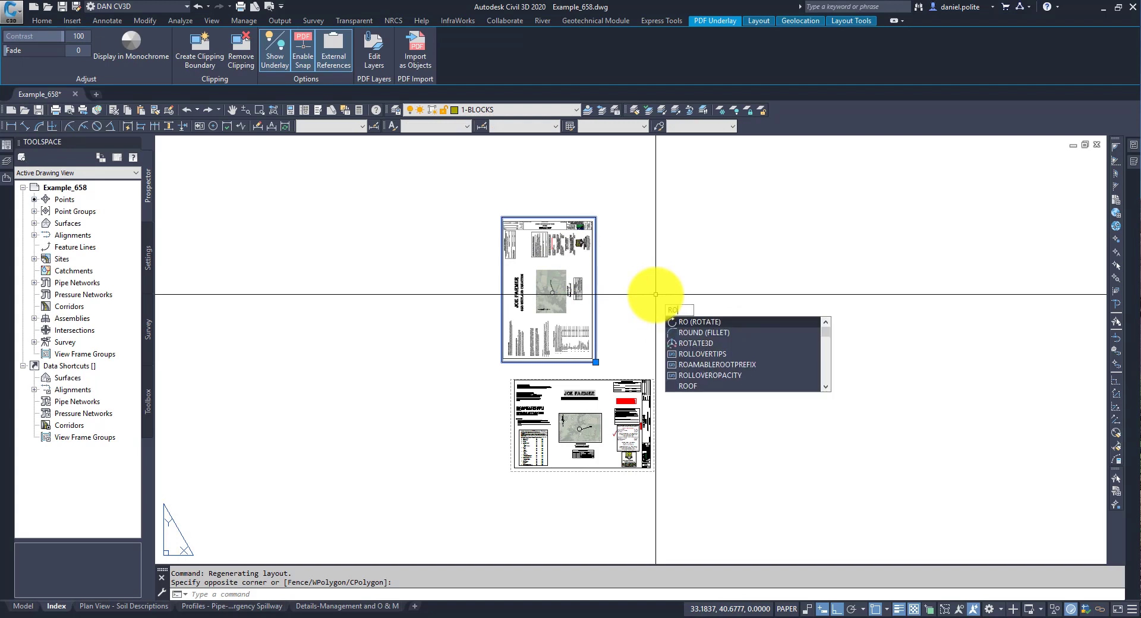
{"action": "key", "text": "Return"}
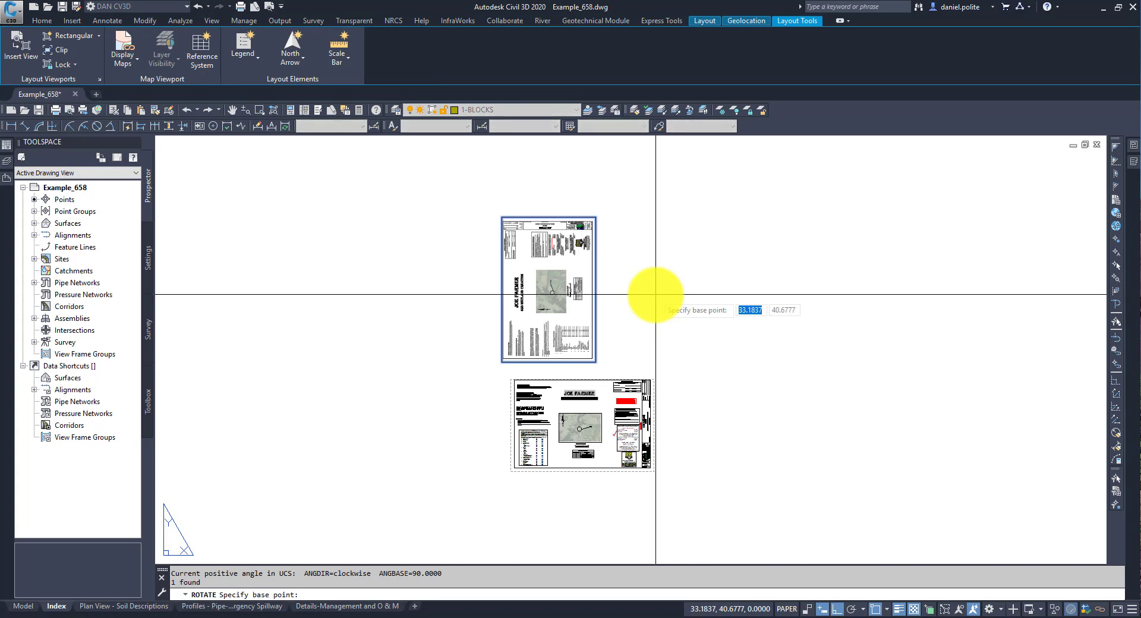
{"action": "key", "text": "F8"}
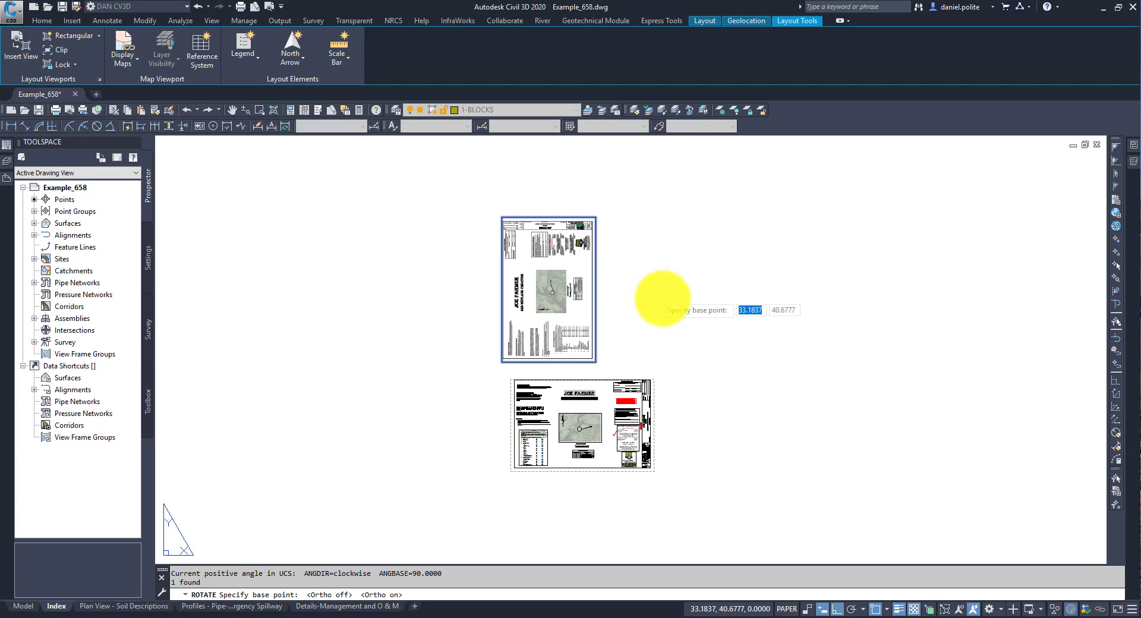
{"action": "left_click", "coordinate": [595, 362]}
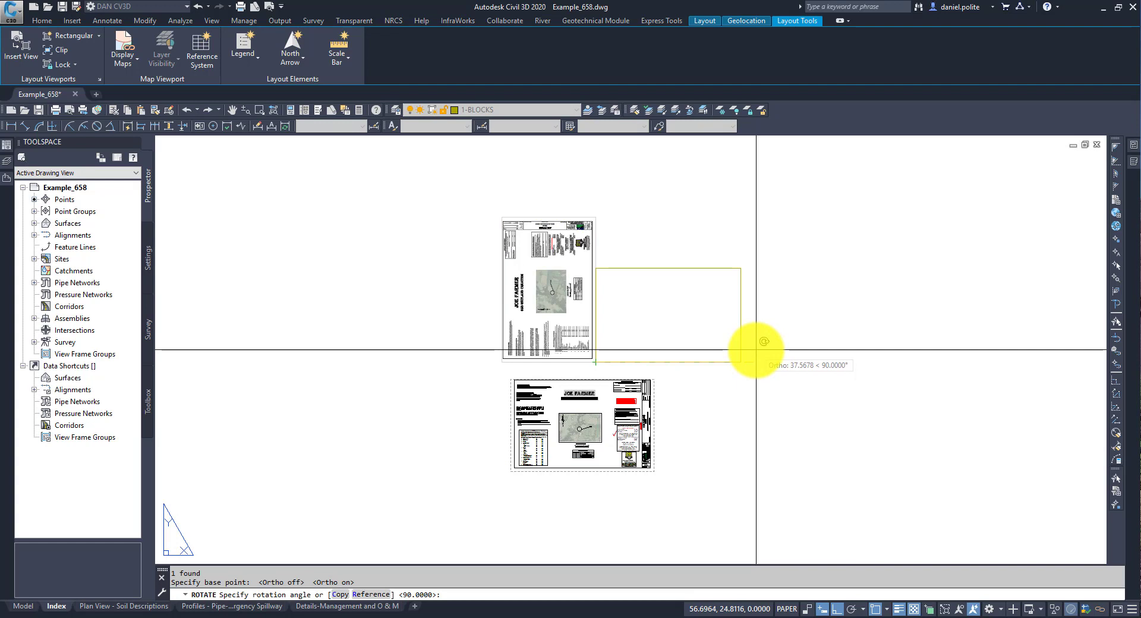
{"action": "key", "text": "F8"}
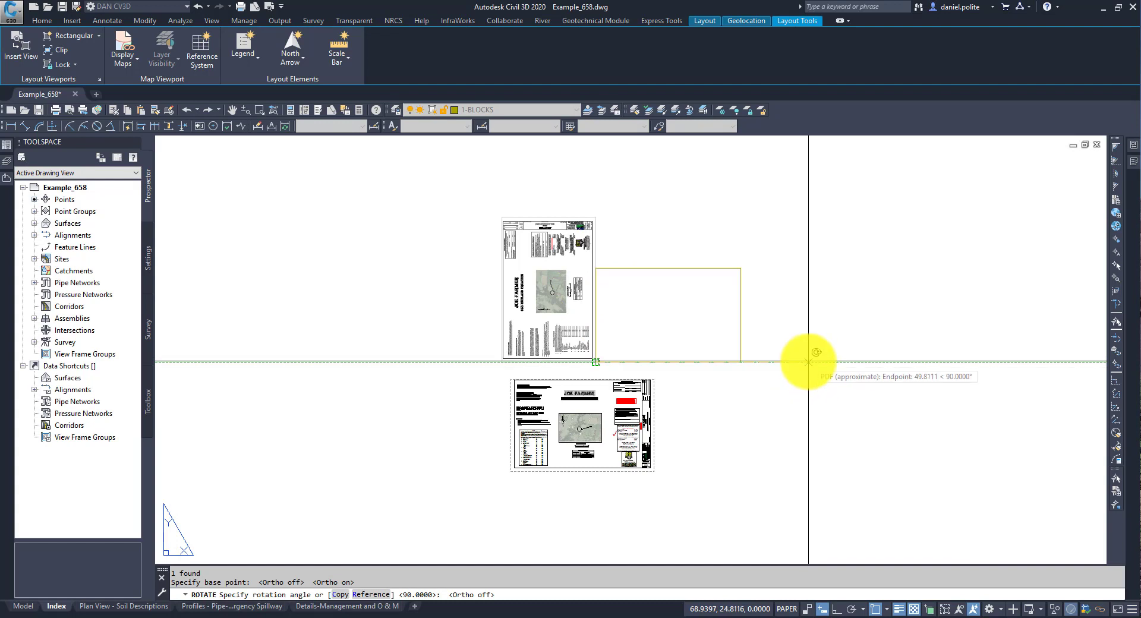
{"action": "key", "text": "F8"}
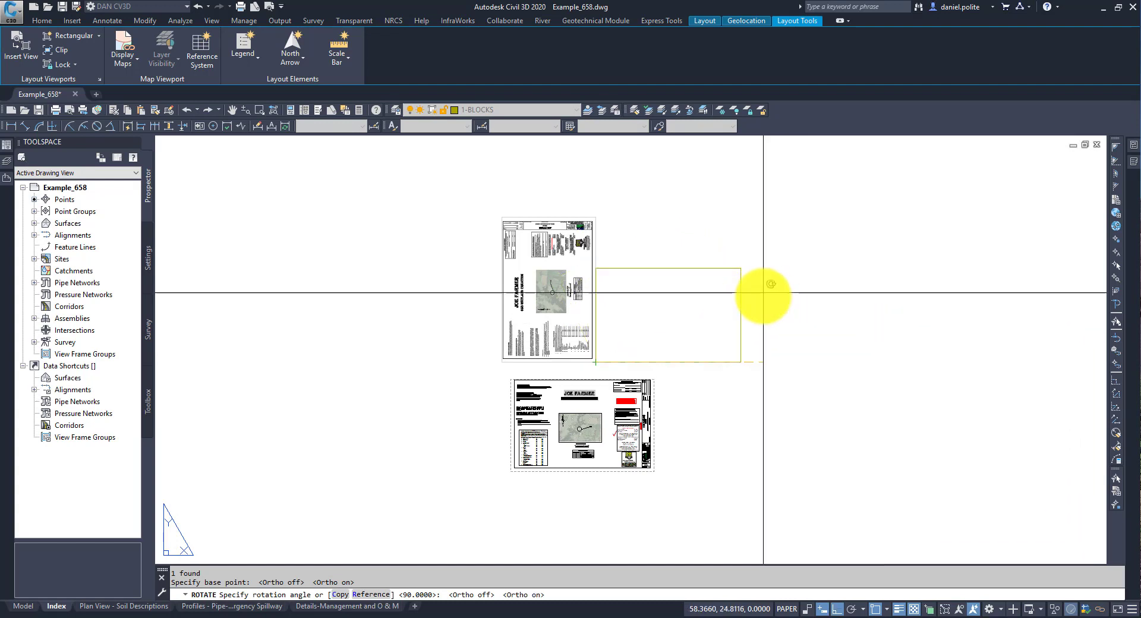
{"action": "left_click", "coordinate": [777, 359]}
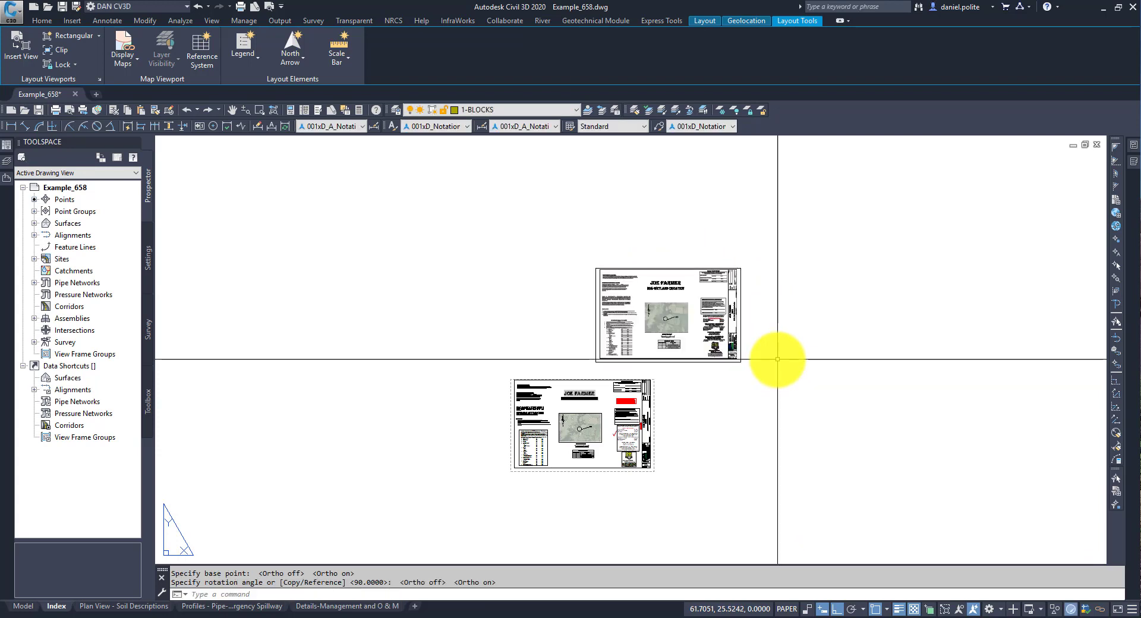
{"action": "key", "text": "F8"}
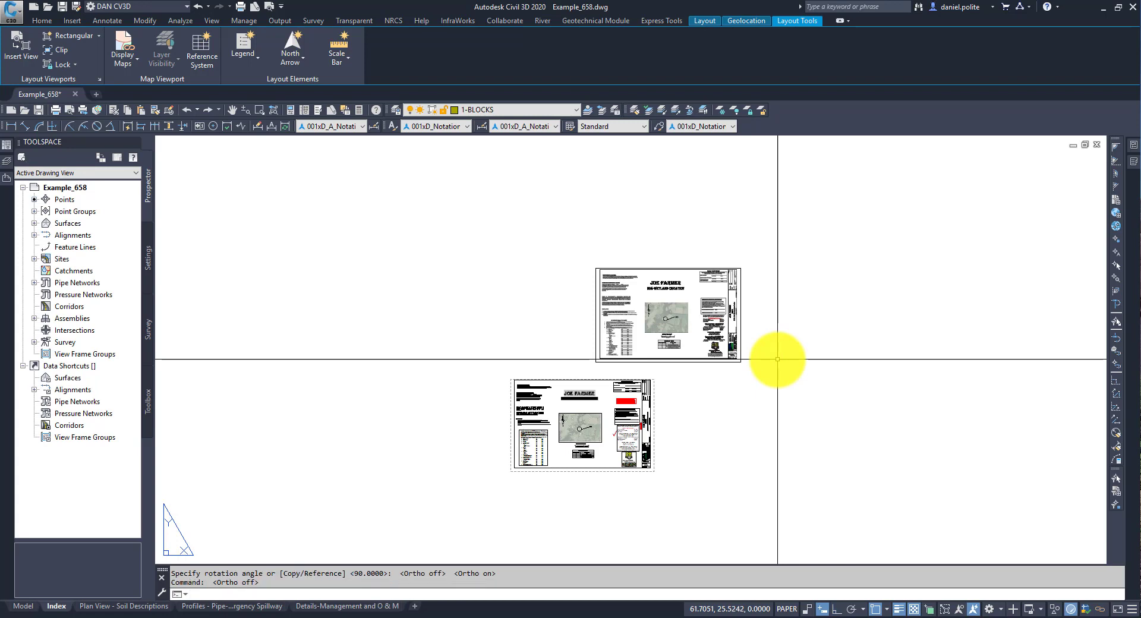
{"action": "scroll", "coordinate": [594, 365], "scroll_direction": "up", "scroll_amount": 2}
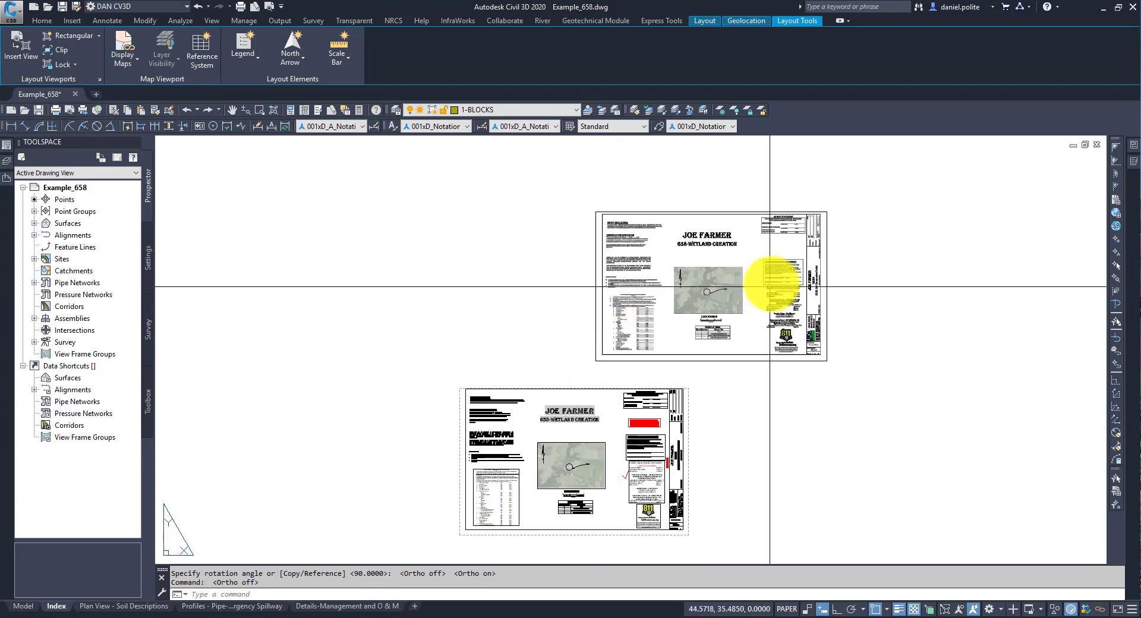
{"action": "scroll", "coordinate": [775, 282], "scroll_direction": "up", "scroll_amount": 2}
{"action": "scroll", "coordinate": [672, 332], "scroll_direction": "down", "scroll_amount": 3}
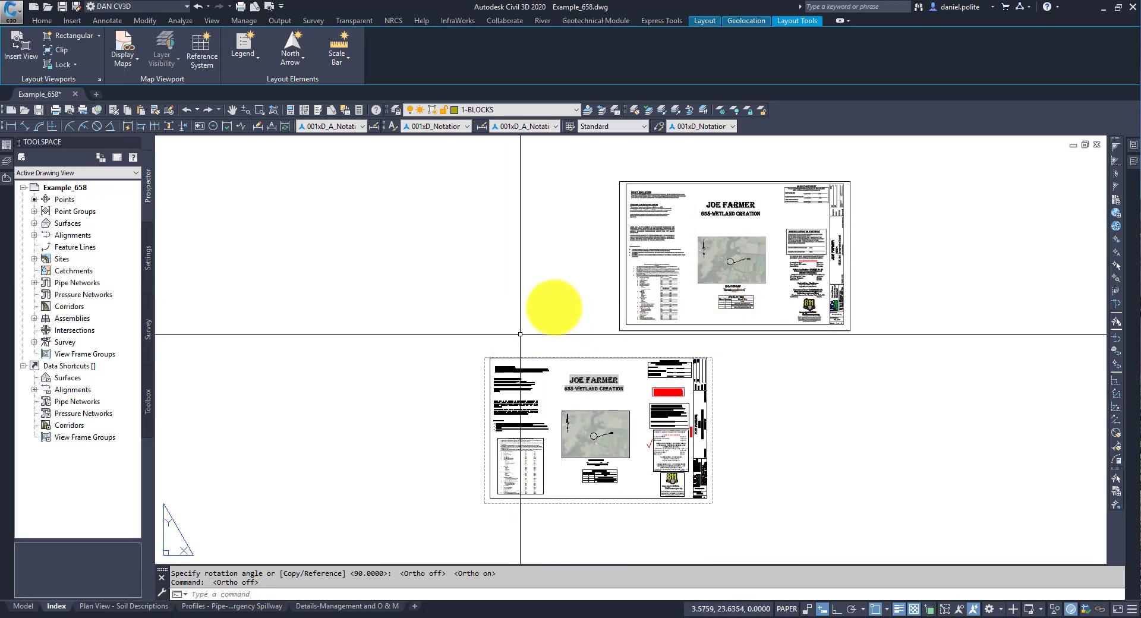
- Assign the PDF underlay above the Index sheet to the 1-PDF APPROVED DESIGN layer and reselect it to check the assignment
{"action": "scroll", "coordinate": [677, 267], "scroll_direction": "up", "scroll_amount": 4}
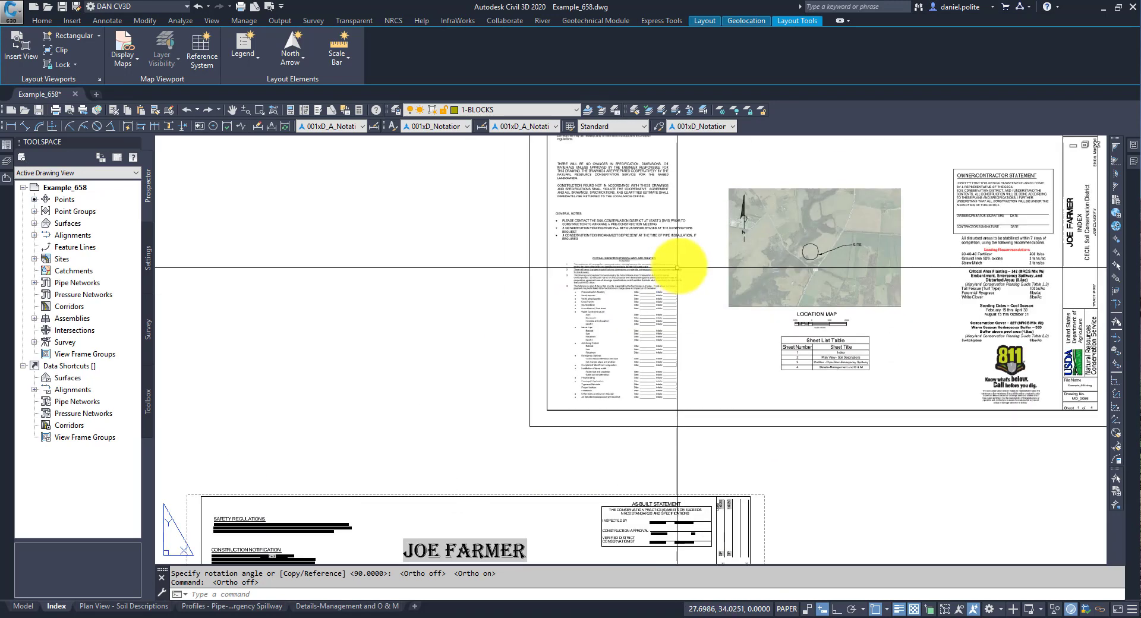
{"action": "left_click", "coordinate": [542, 256]}
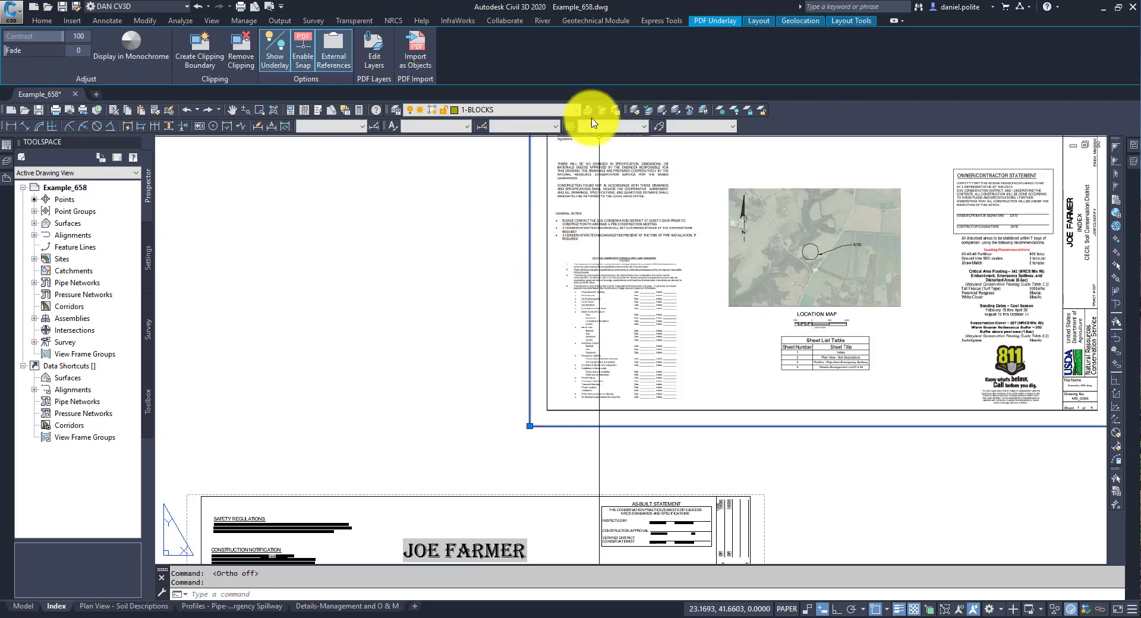
{"action": "scroll", "coordinate": [602, 347], "scroll_direction": "down", "scroll_amount": 4}
{"action": "left_click", "coordinate": [576, 110]}
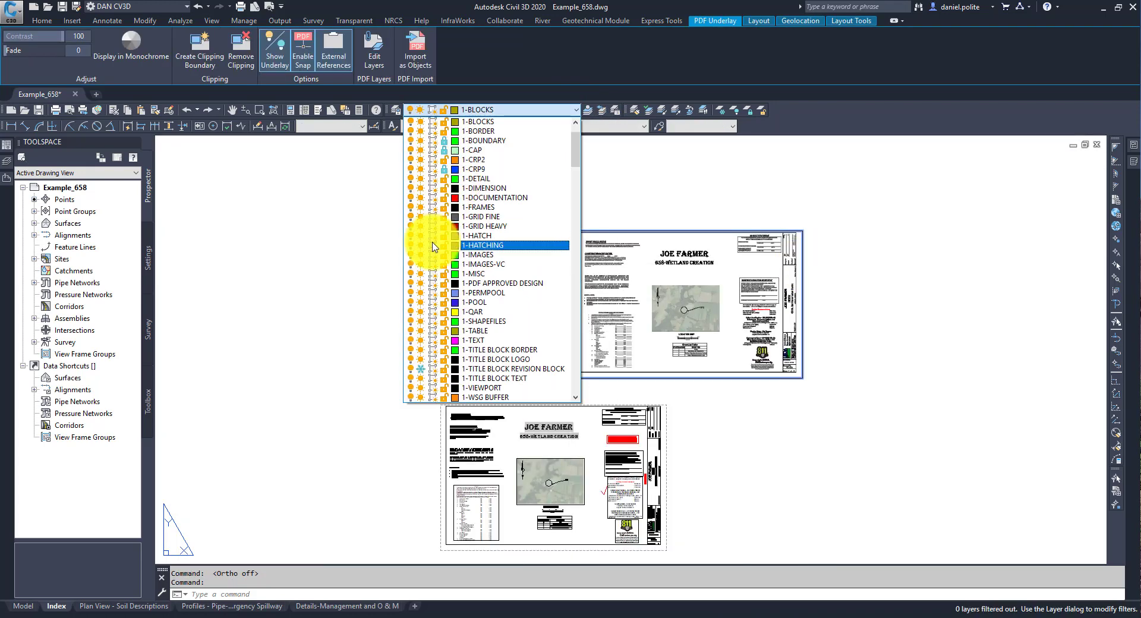
{"action": "left_click", "coordinate": [502, 203]}
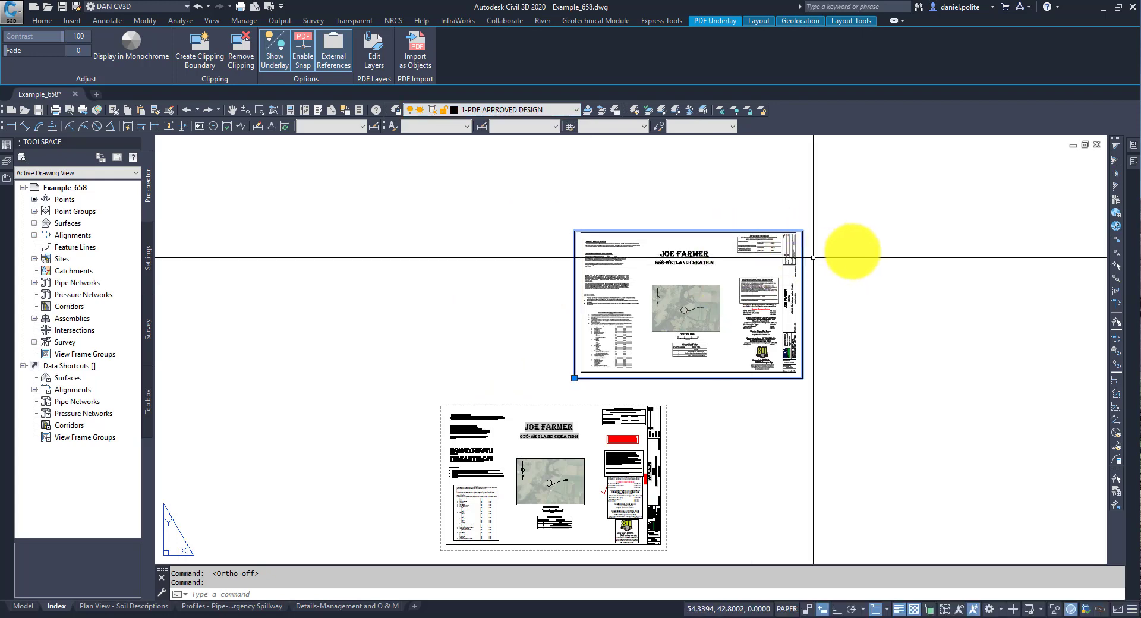
{"action": "left_click", "coordinate": [881, 289]}
{"action": "left_click", "coordinate": [865, 233]}
{"action": "key", "text": "Escape"}
{"action": "left_click", "coordinate": [797, 262]}
{"action": "left_click", "coordinate": [579, 224]}
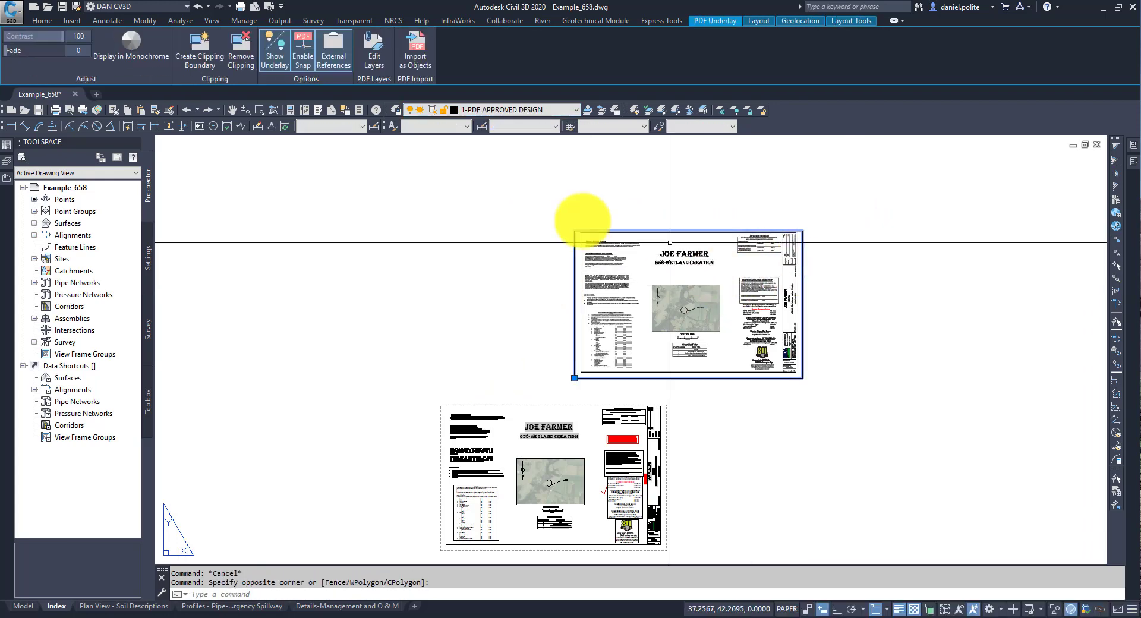
- Check the layers of the Index sheet's objects, including the location map, the sheet list table and the inspection checklist
{"action": "middle_click_drag", "start_coordinate": [653, 391], "coordinate": [687, 265]}
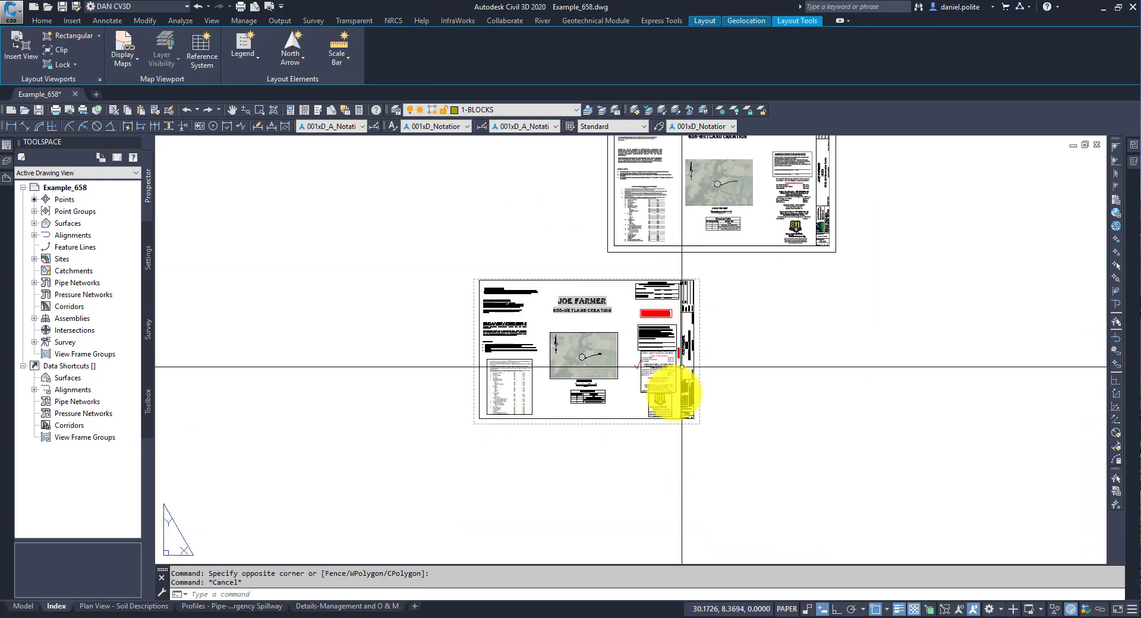
{"action": "left_click", "coordinate": [650, 373]}
{"action": "left_click", "coordinate": [580, 255]}
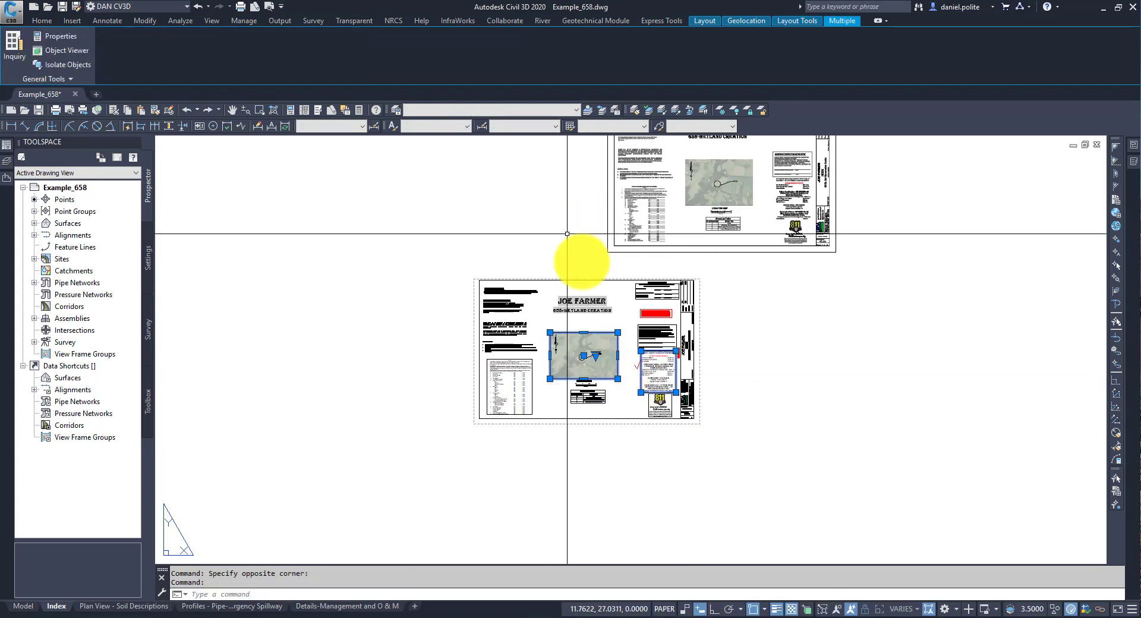
{"action": "key", "text": "Escape"}
{"action": "left_click", "coordinate": [601, 389]}
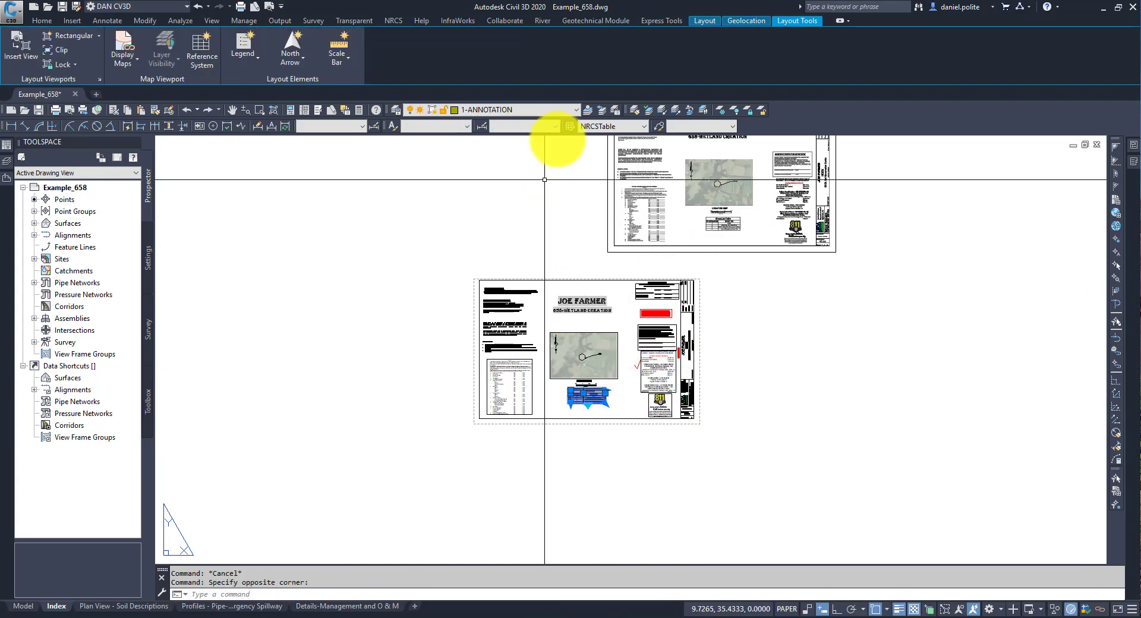
{"action": "left_click", "coordinate": [522, 361]}
{"action": "key", "text": "Escape"}
{"action": "left_click", "coordinate": [522, 360]}
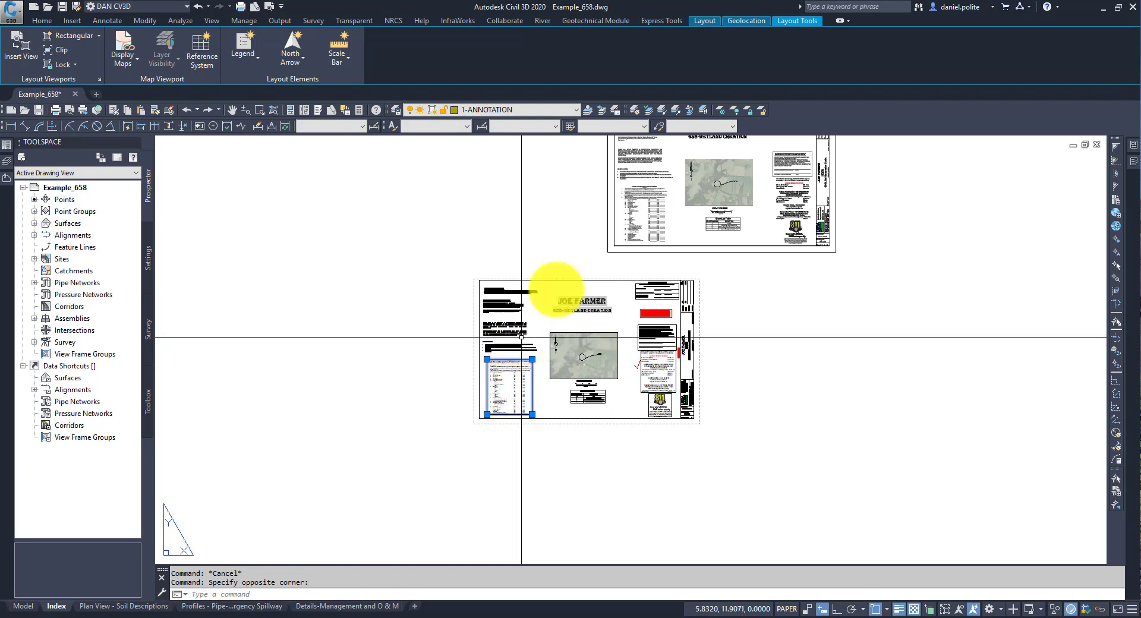
{"action": "key", "text": "Escape"}
{"action": "left_click", "coordinate": [663, 317]}
{"action": "key", "text": "Escape"}
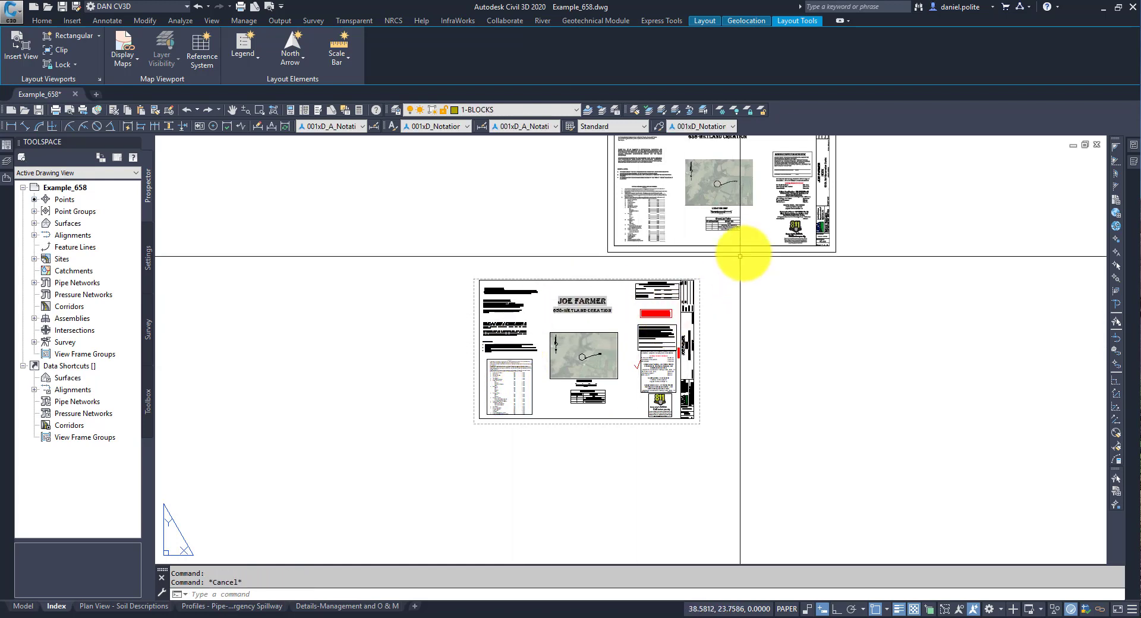
- Compare the PDF underlay with the Index sheet, looking at the lower-left border corners of both
{"action": "middle_click_drag", "start_coordinate": [741, 252], "coordinate": [690, 357]}
{"action": "scroll", "coordinate": [553, 370], "scroll_direction": "up", "scroll_amount": 2}
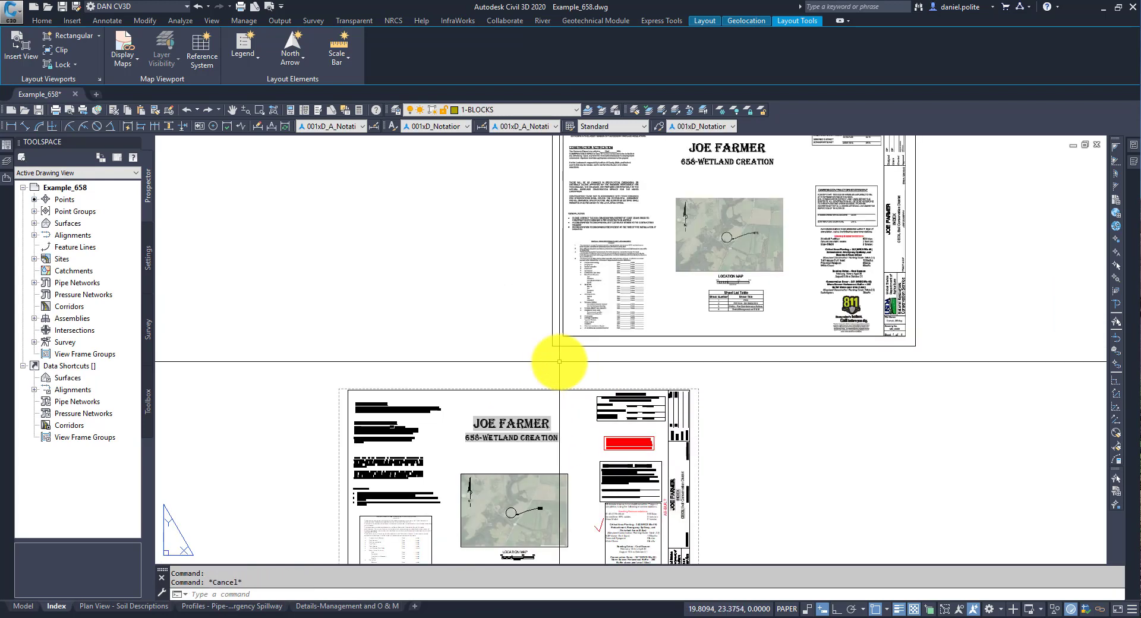
{"action": "scroll", "coordinate": [543, 354], "scroll_direction": "up", "scroll_amount": 2}
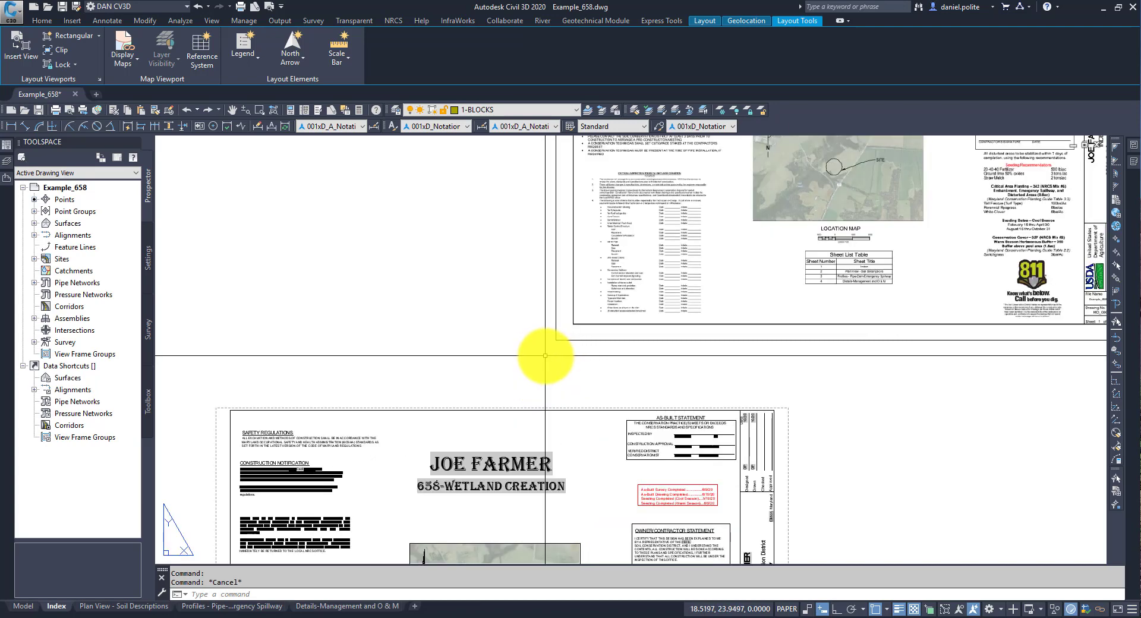
{"action": "scroll", "coordinate": [588, 273], "scroll_direction": "down", "scroll_amount": 2}
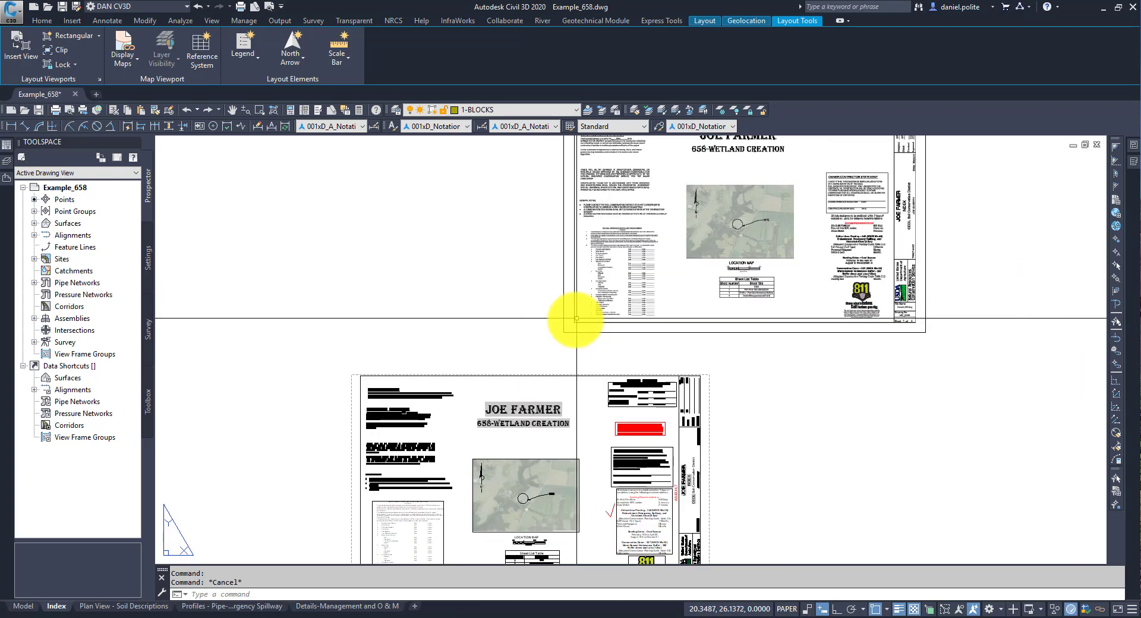
{"action": "scroll", "coordinate": [492, 408], "scroll_direction": "up", "scroll_amount": 2}
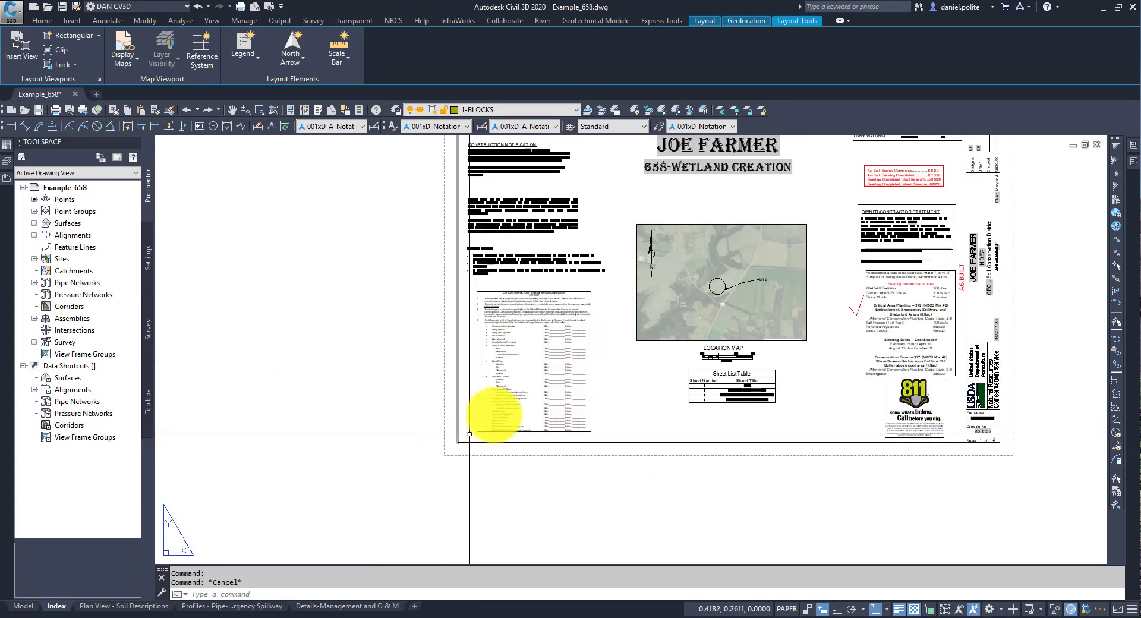
{"action": "middle_click_drag", "start_coordinate": [713, 259], "coordinate": [636, 331]}
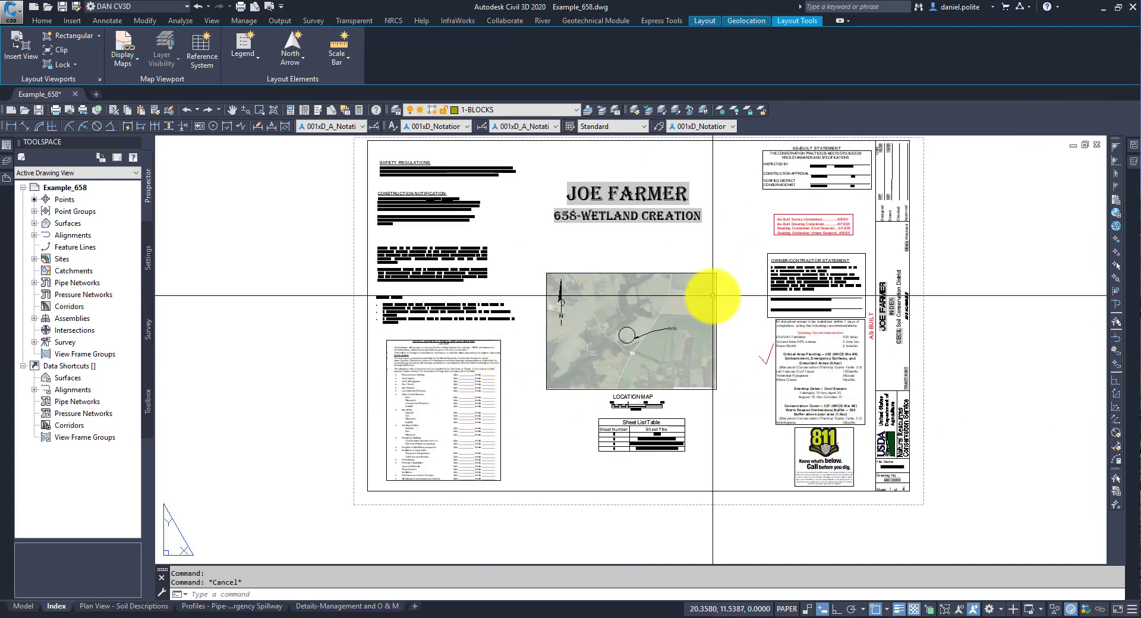
{"action": "scroll", "coordinate": [743, 265], "scroll_direction": "down", "scroll_amount": 3}
{"action": "scroll", "coordinate": [737, 304], "scroll_direction": "up", "scroll_amount": 3}
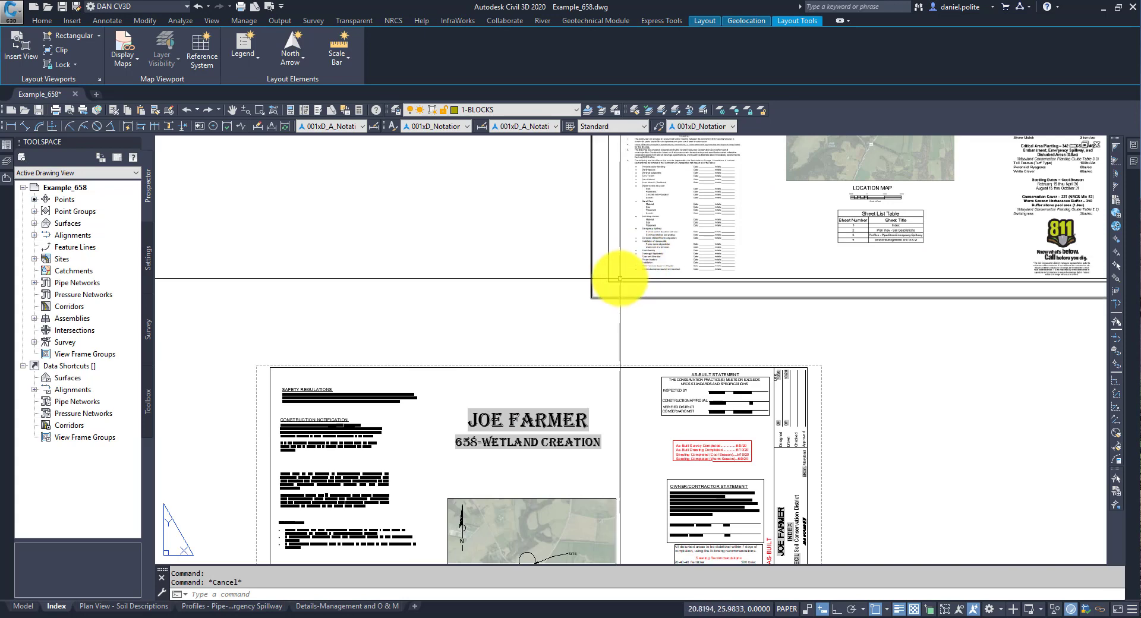
- Start moving the PDF underlay, using the lower-left corner of its thick inner border as the base point with object snap on
{"action": "key", "text": "Return"}
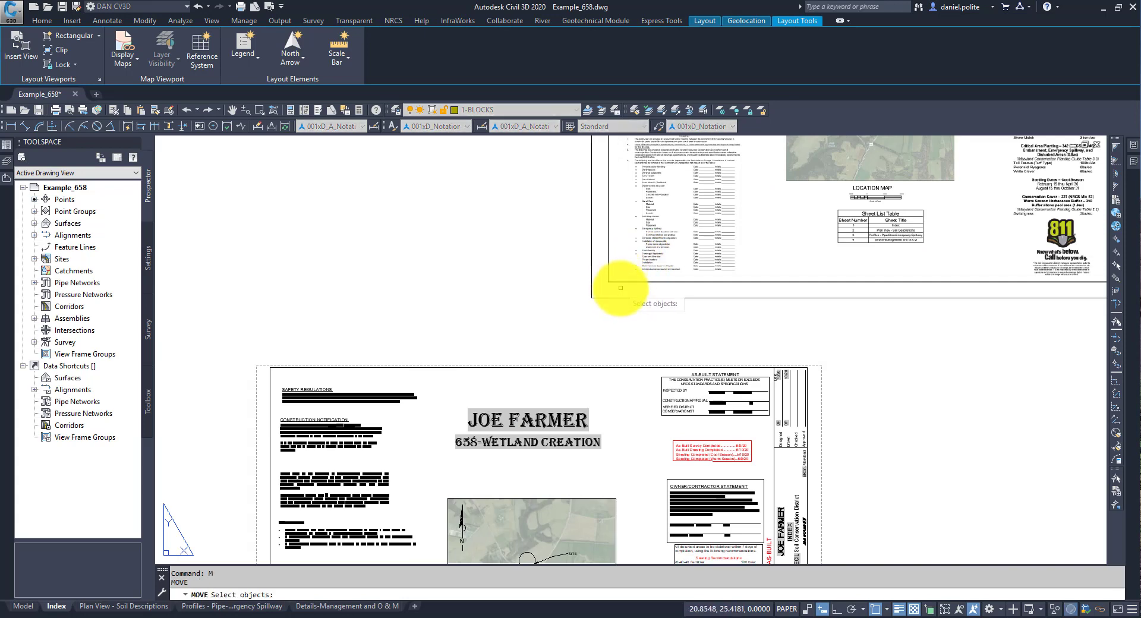
{"action": "scroll", "coordinate": [624, 291], "scroll_direction": "down", "scroll_amount": 4}
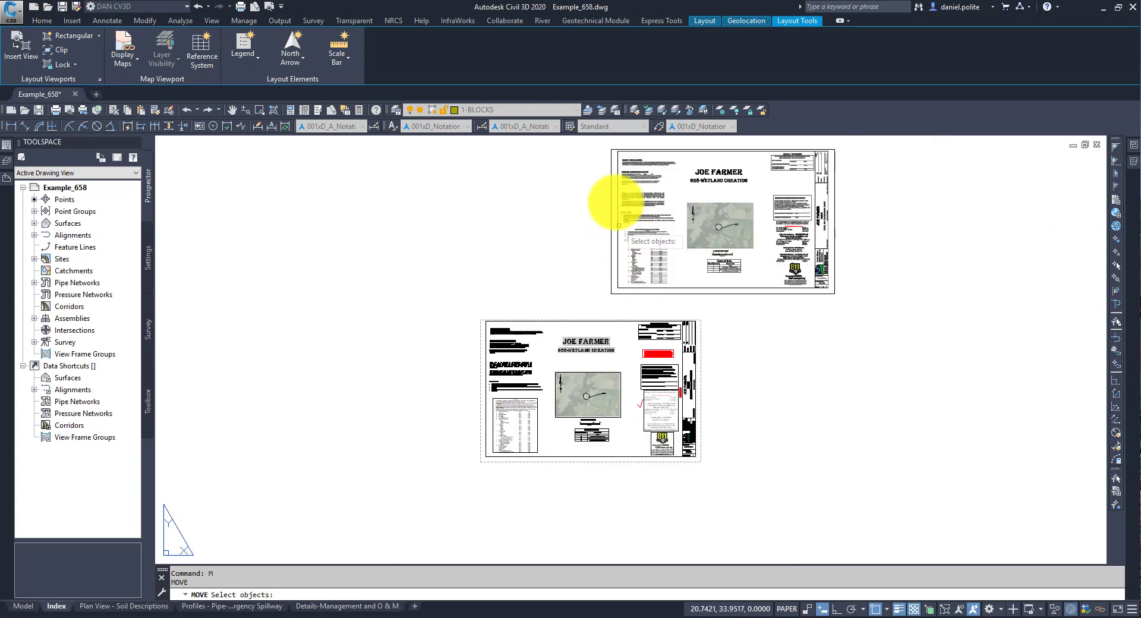
{"action": "left_click", "coordinate": [610, 188]}
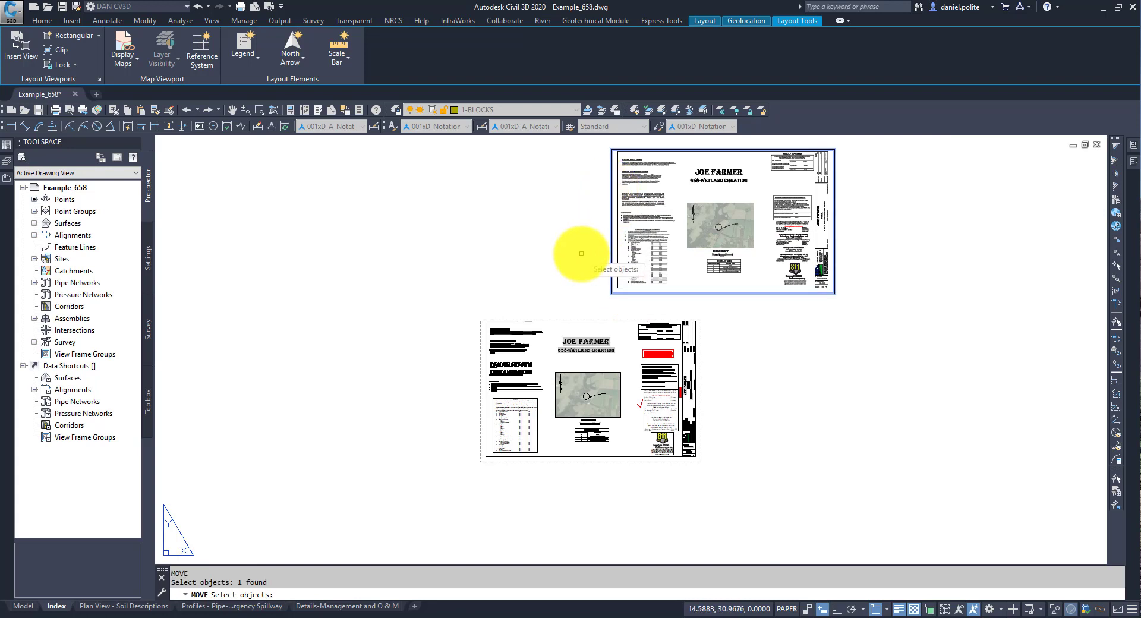
{"action": "key", "text": "Return"}
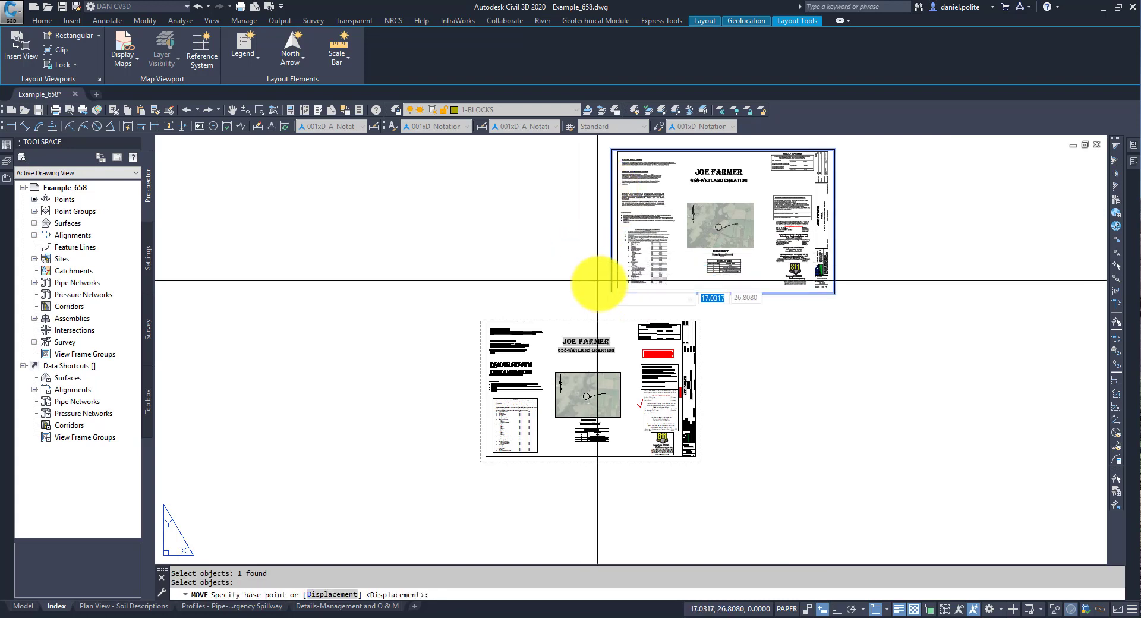
{"action": "scroll", "coordinate": [608, 288], "scroll_direction": "up", "scroll_amount": 4}
{"action": "scroll", "coordinate": [608, 288], "scroll_direction": "up", "scroll_amount": 2}
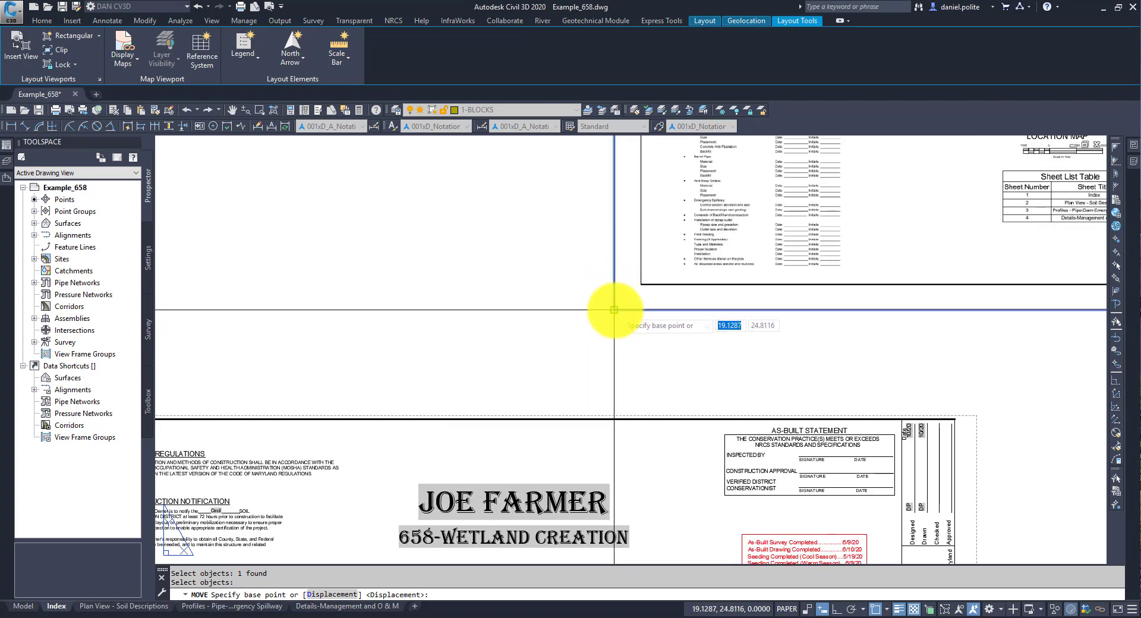
{"action": "scroll", "coordinate": [614, 310], "scroll_direction": "down", "scroll_amount": 1}
{"action": "scroll", "coordinate": [630, 296], "scroll_direction": "up", "scroll_amount": 1}
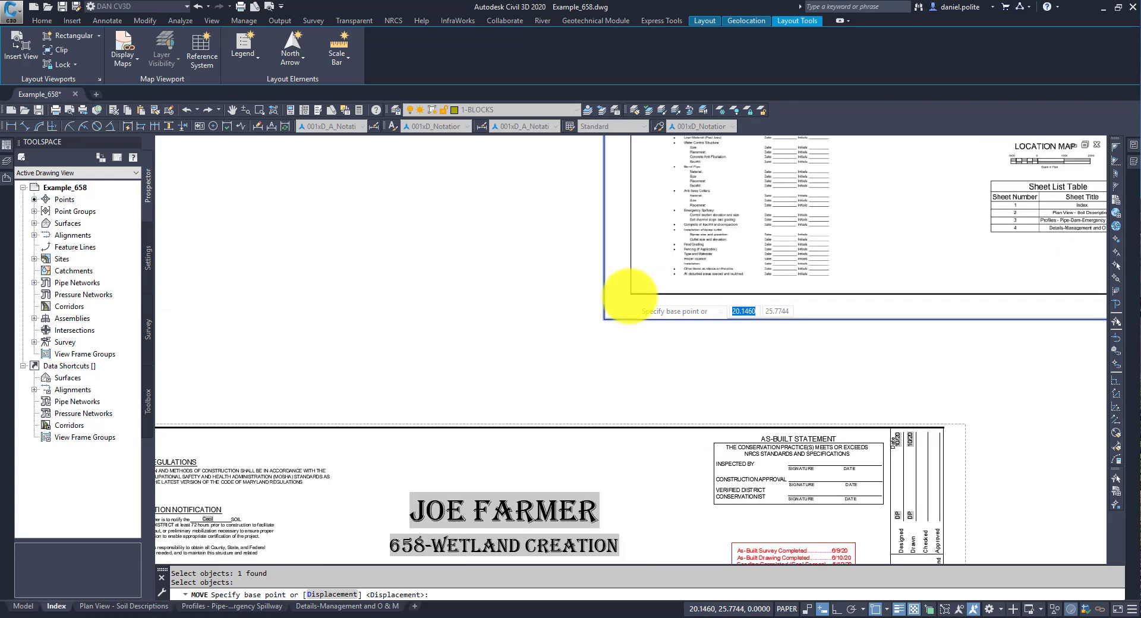
{"action": "scroll", "coordinate": [631, 295], "scroll_direction": "up", "scroll_amount": 3}
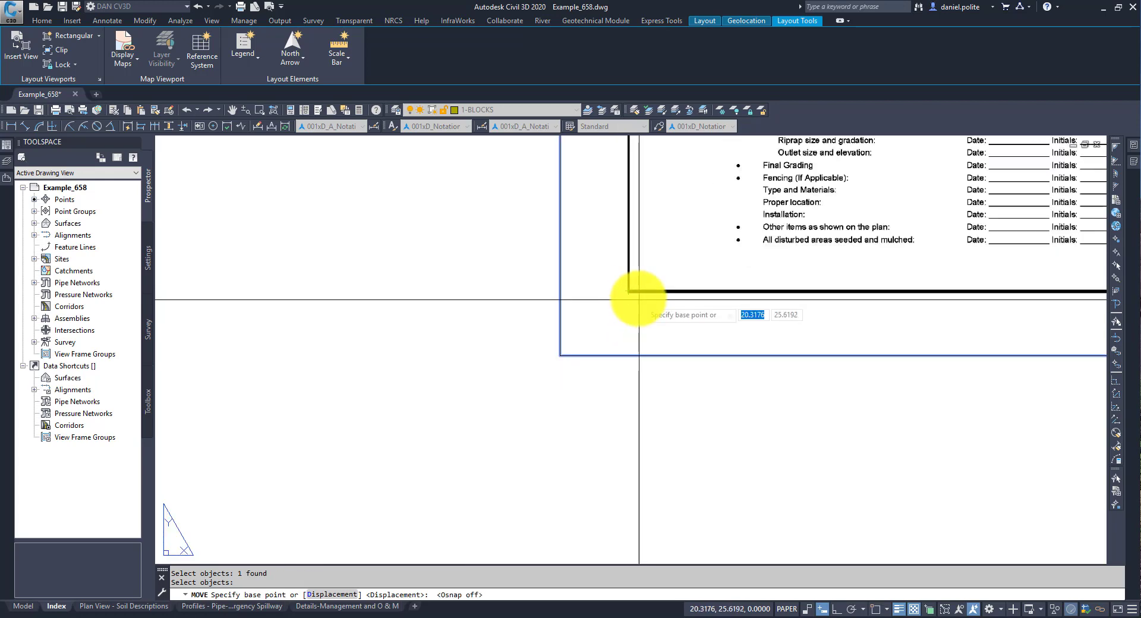
{"action": "key", "text": "F3"}
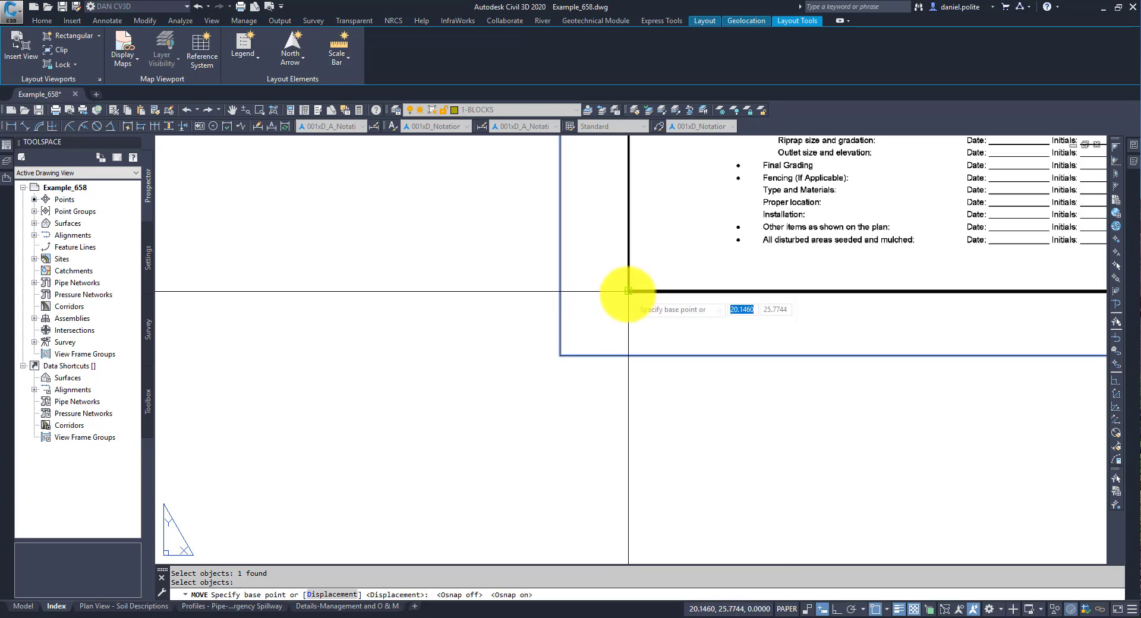
{"action": "left_click", "coordinate": [628, 291]}
- Place the underlay's base point on the lower-left endpoint of the Index sheet's border at 0,0
{"action": "scroll", "coordinate": [737, 227], "scroll_direction": "down", "scroll_amount": 4}
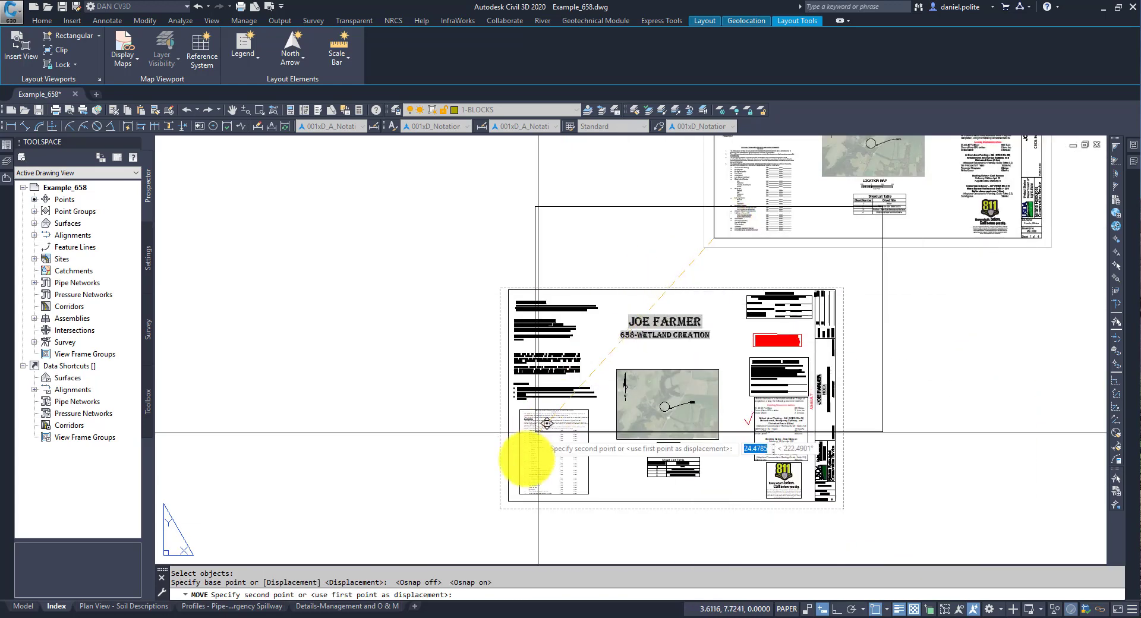
{"action": "middle_click_drag", "start_coordinate": [526, 459], "coordinate": [610, 300]}
{"action": "scroll", "coordinate": [597, 335], "scroll_direction": "up", "scroll_amount": 5}
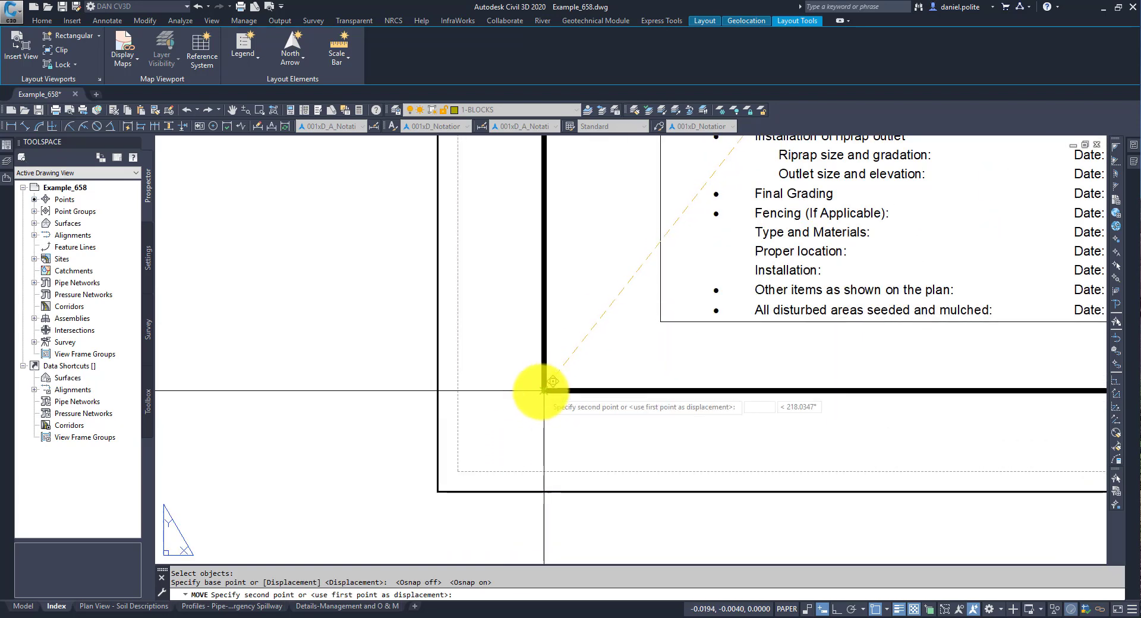
{"action": "left_click", "coordinate": [541, 387]}
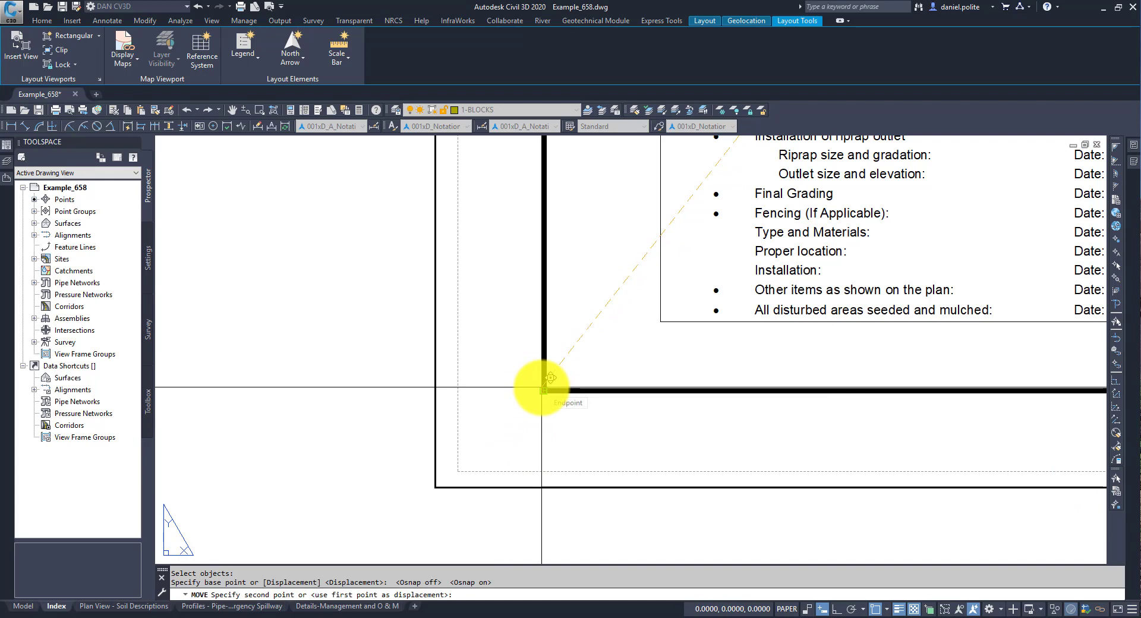
{"action": "left_click", "coordinate": [542, 387]}
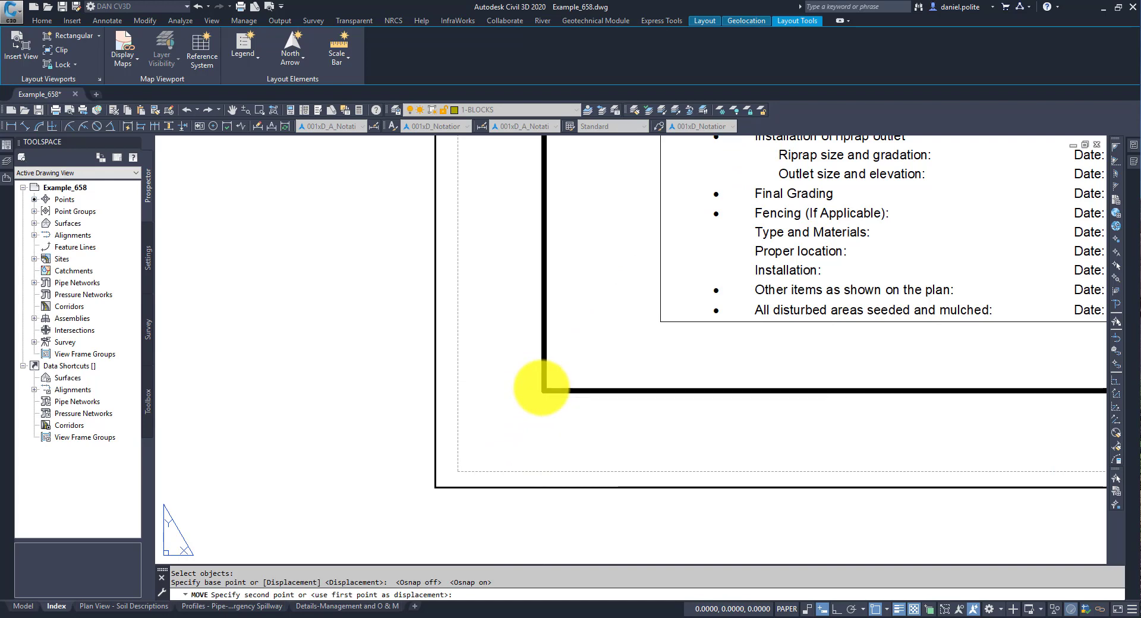
- Examine how the underlay lines up with the Index sheet at the border corner, seeding recommendations and title block
{"action": "scroll", "coordinate": [581, 351], "scroll_direction": "down", "scroll_amount": 9}
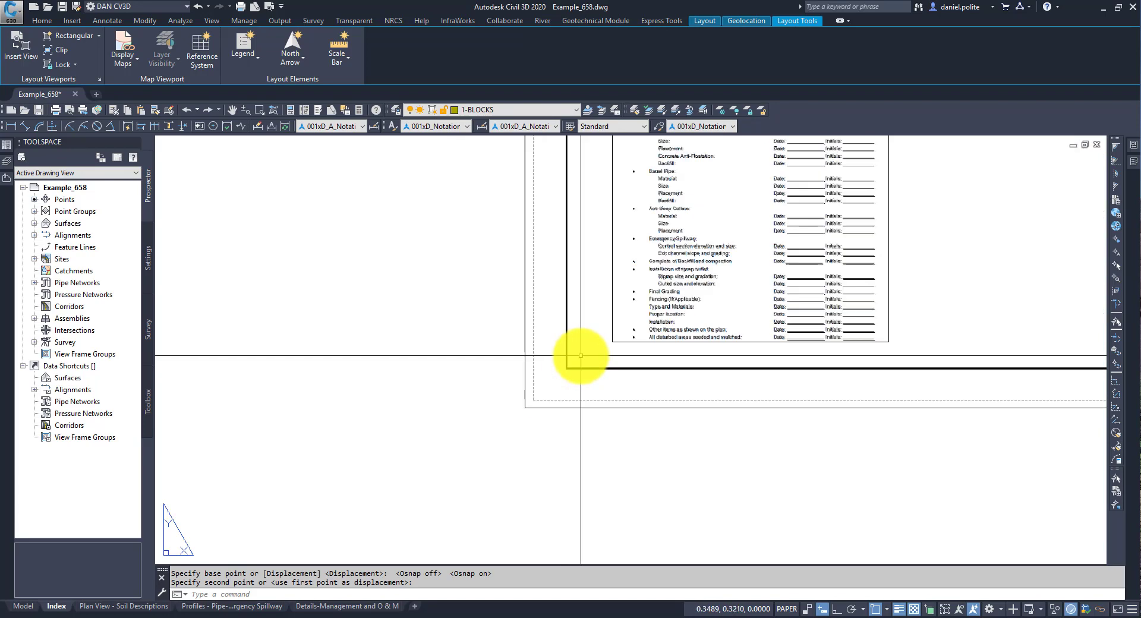
{"action": "scroll", "coordinate": [811, 254], "scroll_direction": "up", "scroll_amount": 10}
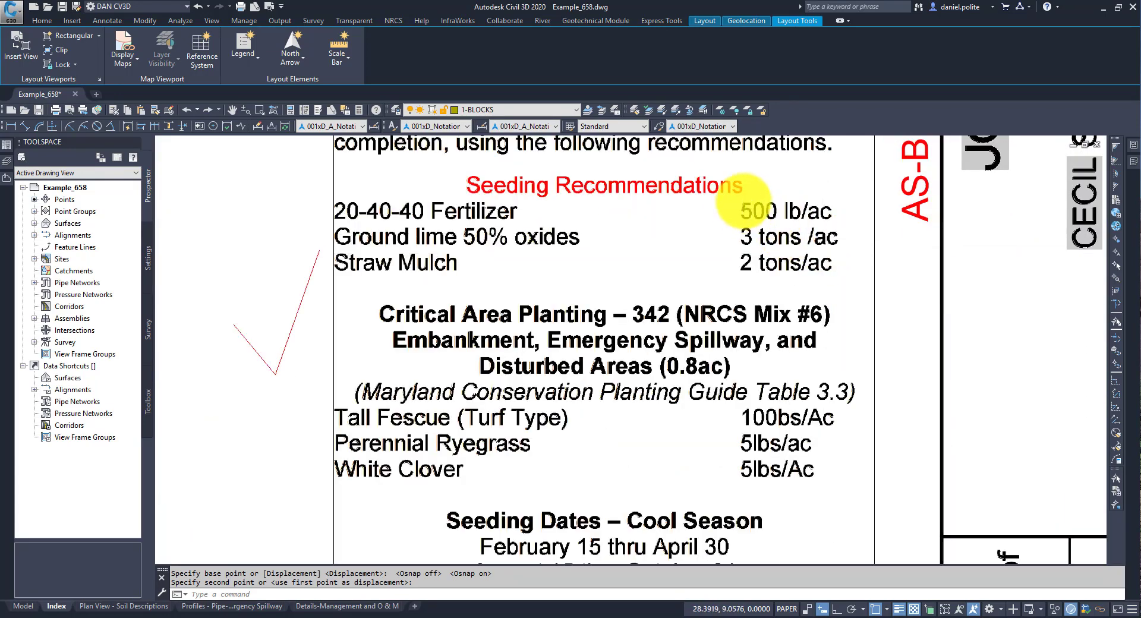
{"action": "scroll", "coordinate": [746, 205], "scroll_direction": "up", "scroll_amount": 2}
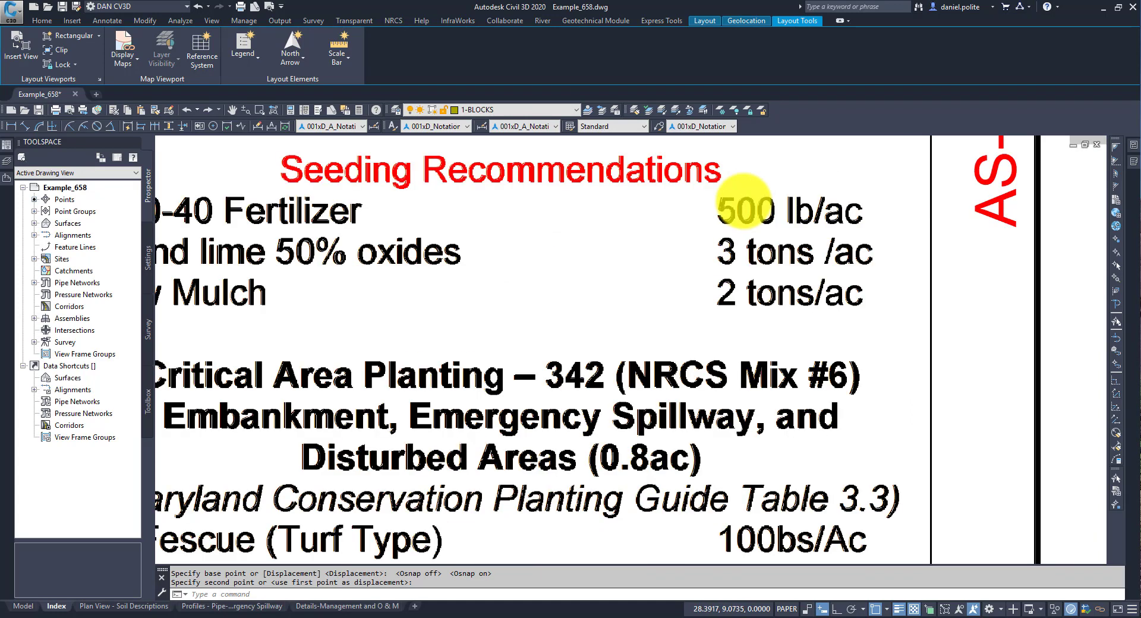
{"action": "scroll", "coordinate": [745, 205], "scroll_direction": "down", "scroll_amount": 2}
{"action": "scroll", "coordinate": [594, 351], "scroll_direction": "down", "scroll_amount": 4}
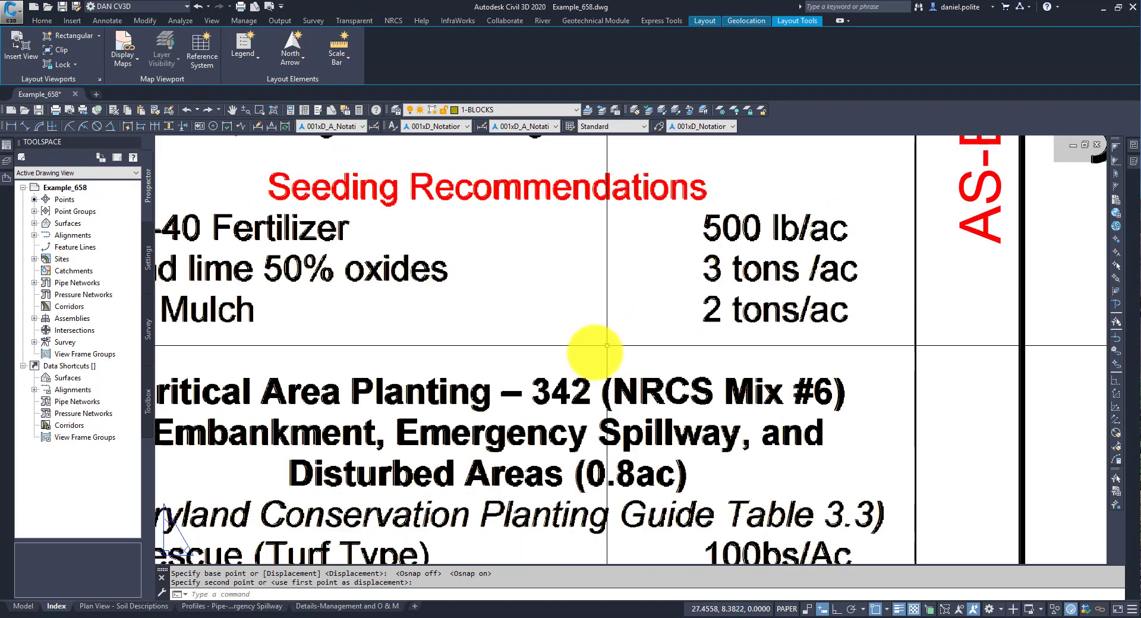
{"action": "scroll", "coordinate": [522, 416], "scroll_direction": "down", "scroll_amount": 5}
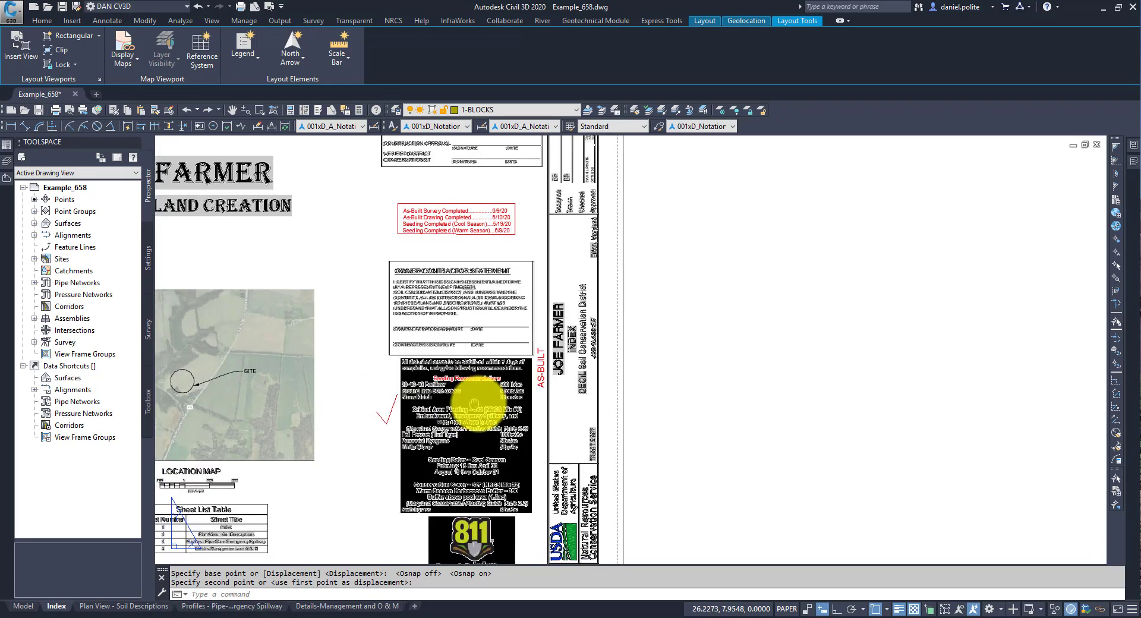
{"action": "scroll", "coordinate": [602, 297], "scroll_direction": "up", "scroll_amount": 8}
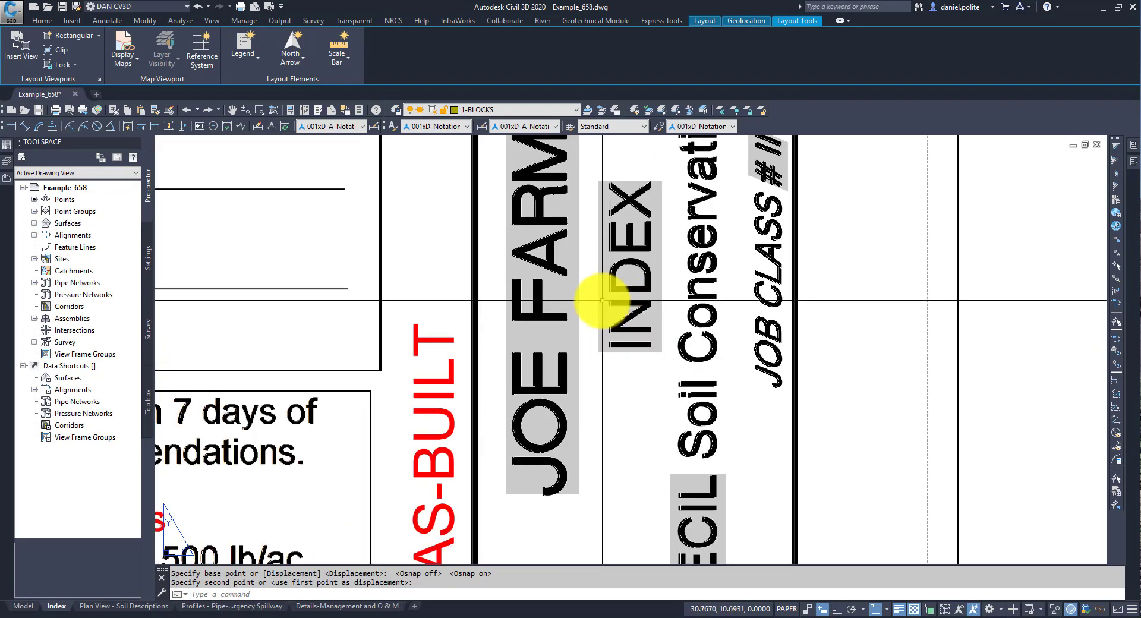
{"action": "scroll", "coordinate": [602, 300], "scroll_direction": "down", "scroll_amount": 8}
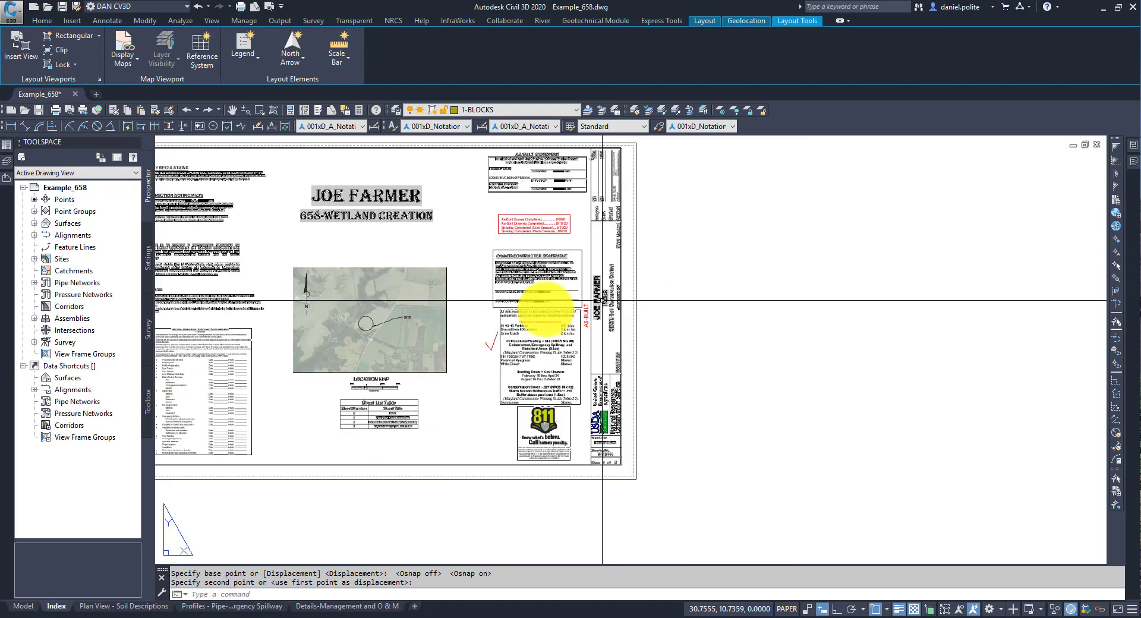
- Turn off every layer of the drawing by applying the Off visibility to the All layer filter
{"action": "scroll", "coordinate": [398, 419], "scroll_direction": "up", "scroll_amount": 6}
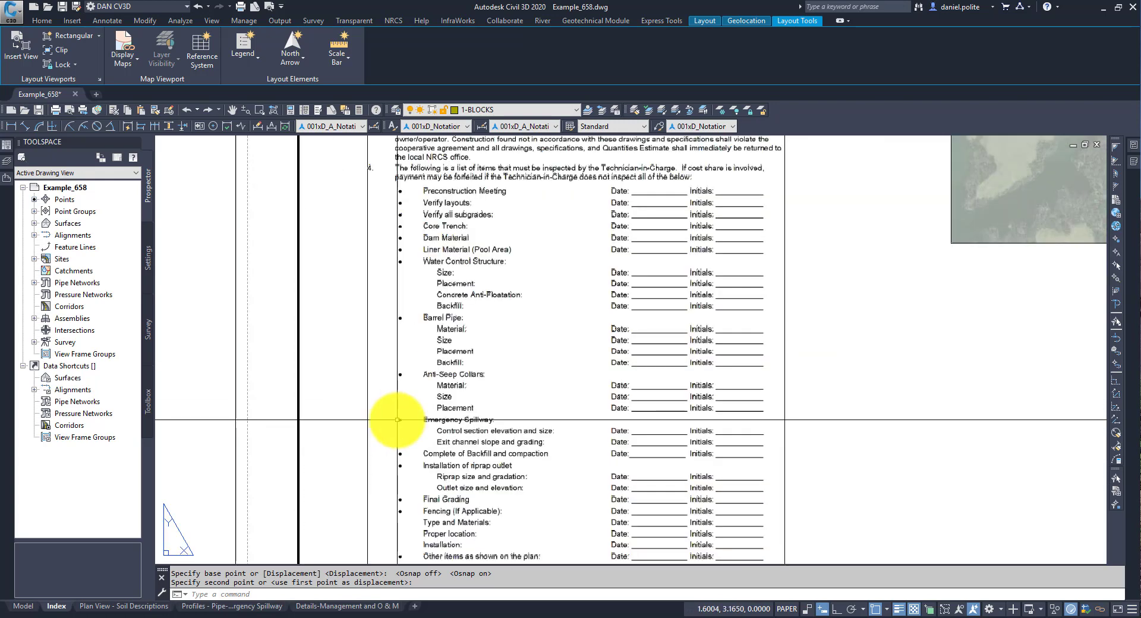
{"action": "scroll", "coordinate": [397, 420], "scroll_direction": "down", "scroll_amount": 5}
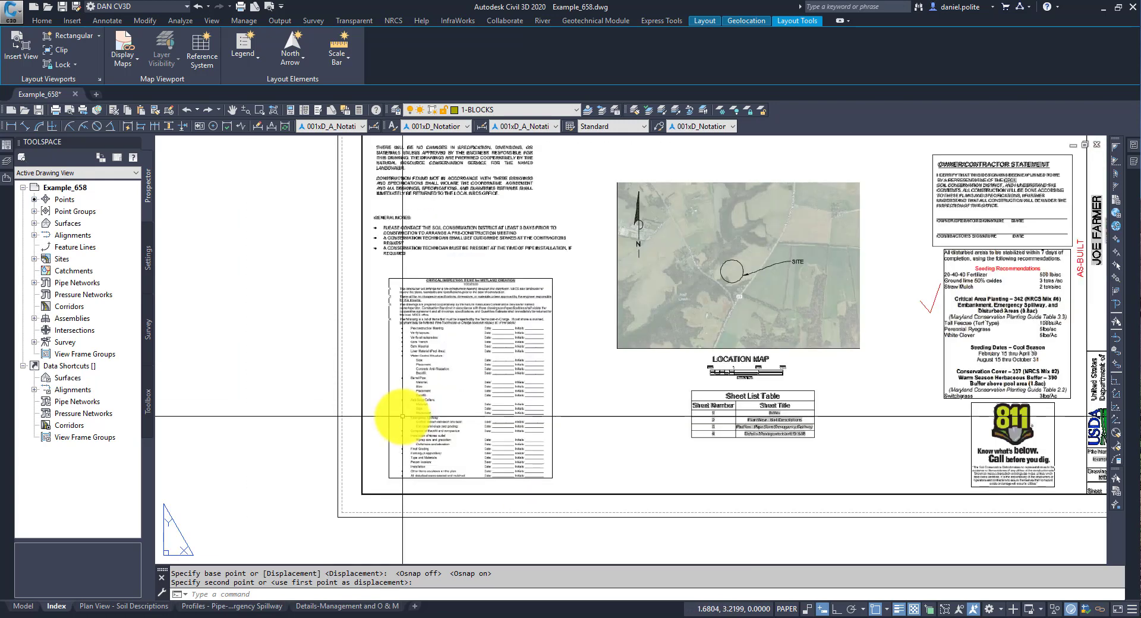
{"action": "scroll", "coordinate": [402, 416], "scroll_direction": "down", "scroll_amount": 4}
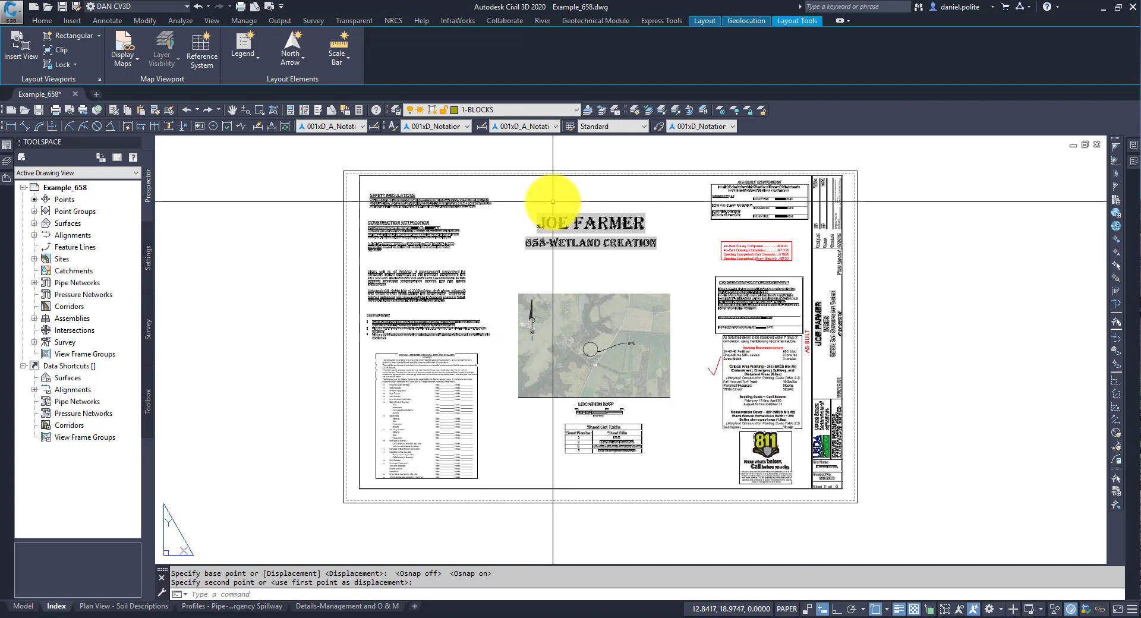
{"action": "scroll", "coordinate": [811, 201], "scroll_direction": "up", "scroll_amount": 4}
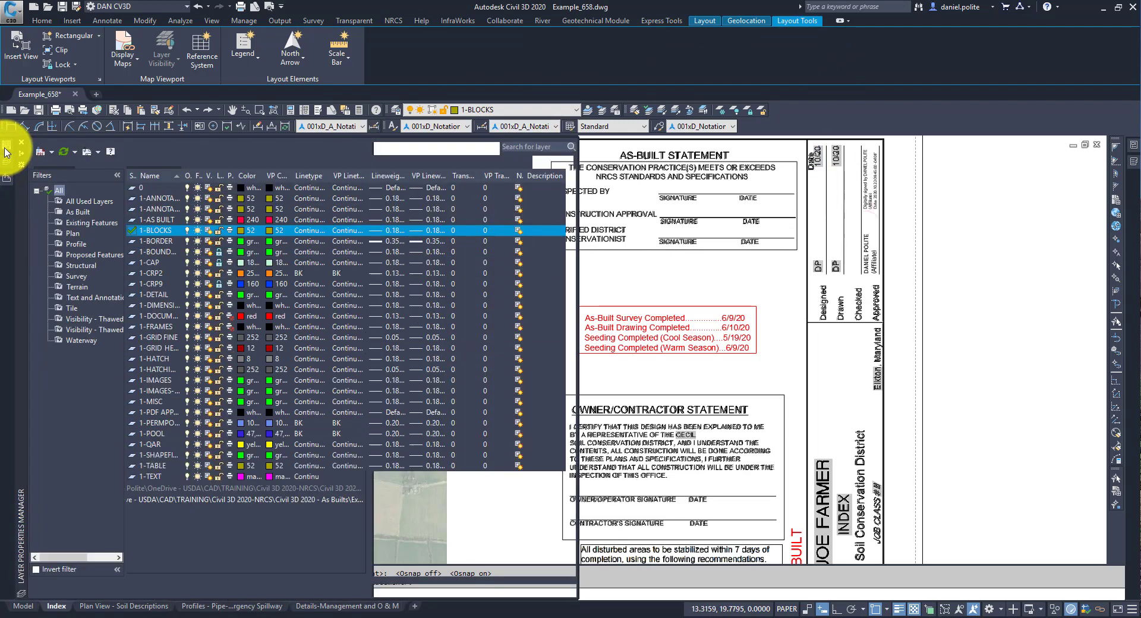
{"action": "mouse_move", "coordinate": [5, 153]}
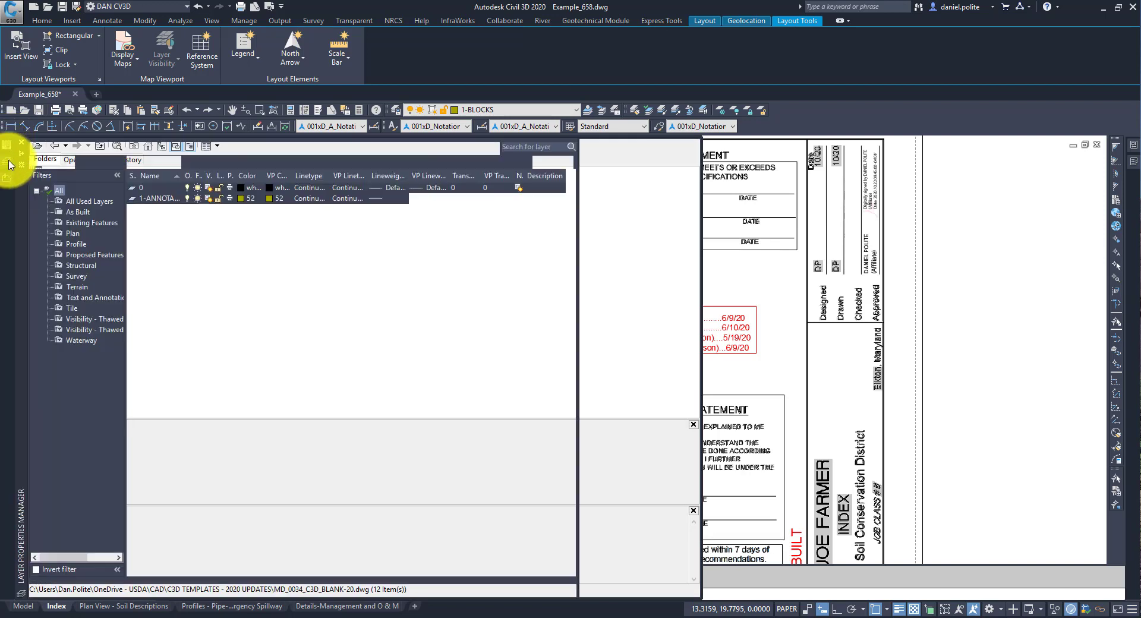
{"action": "left_click", "coordinate": [70, 213]}
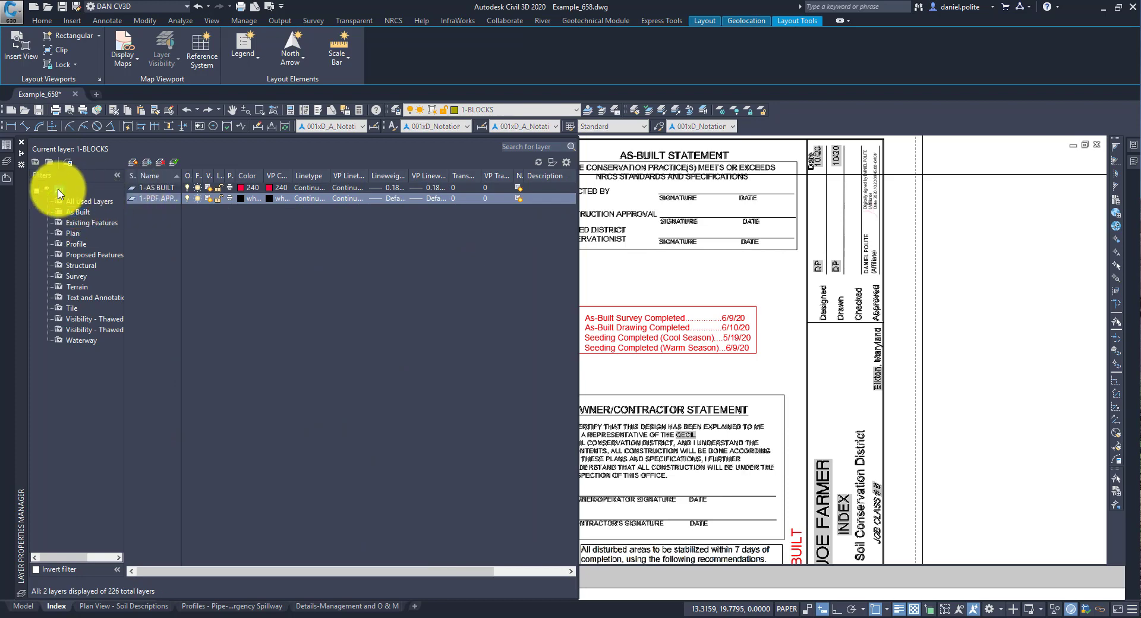
{"action": "right_click", "coordinate": [60, 193]}
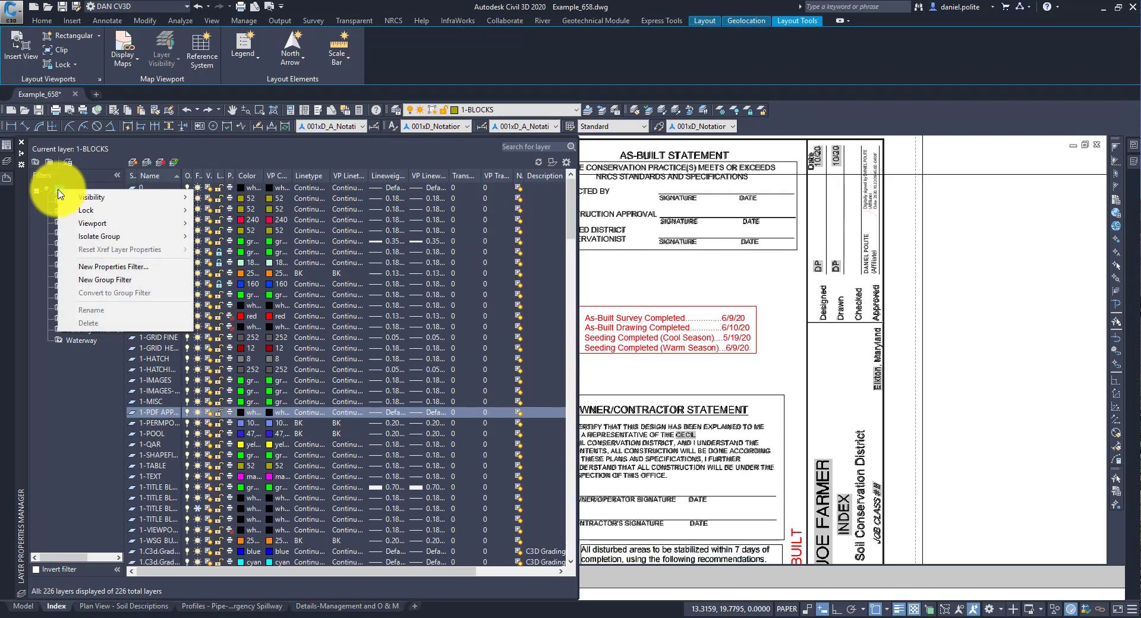
{"action": "mouse_move", "coordinate": [63, 198]}
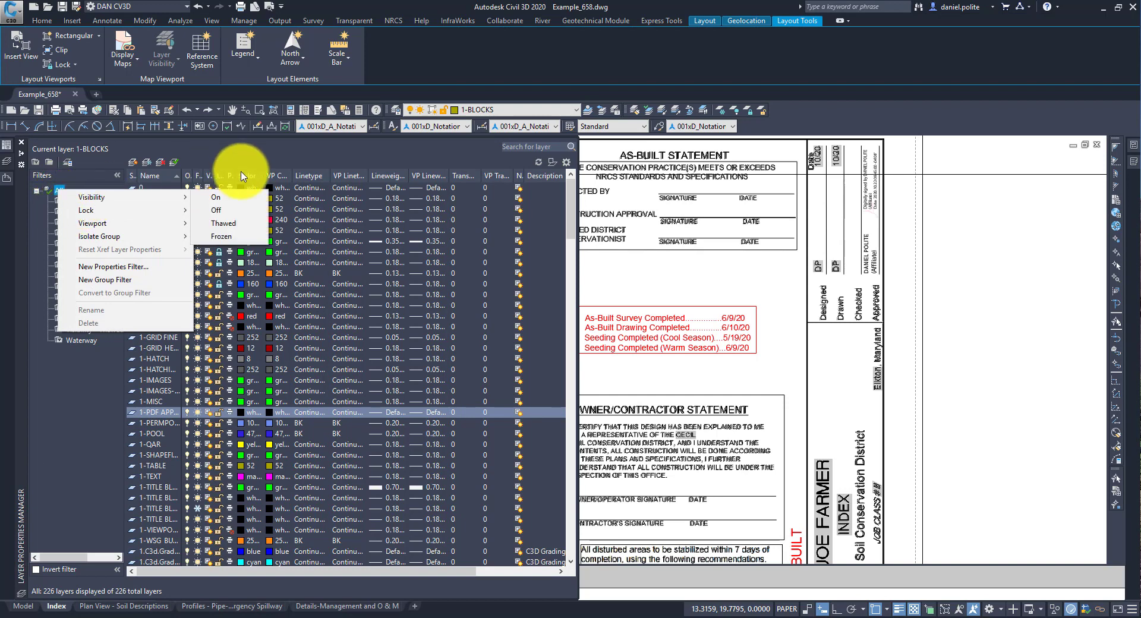
{"action": "left_click", "coordinate": [219, 210]}
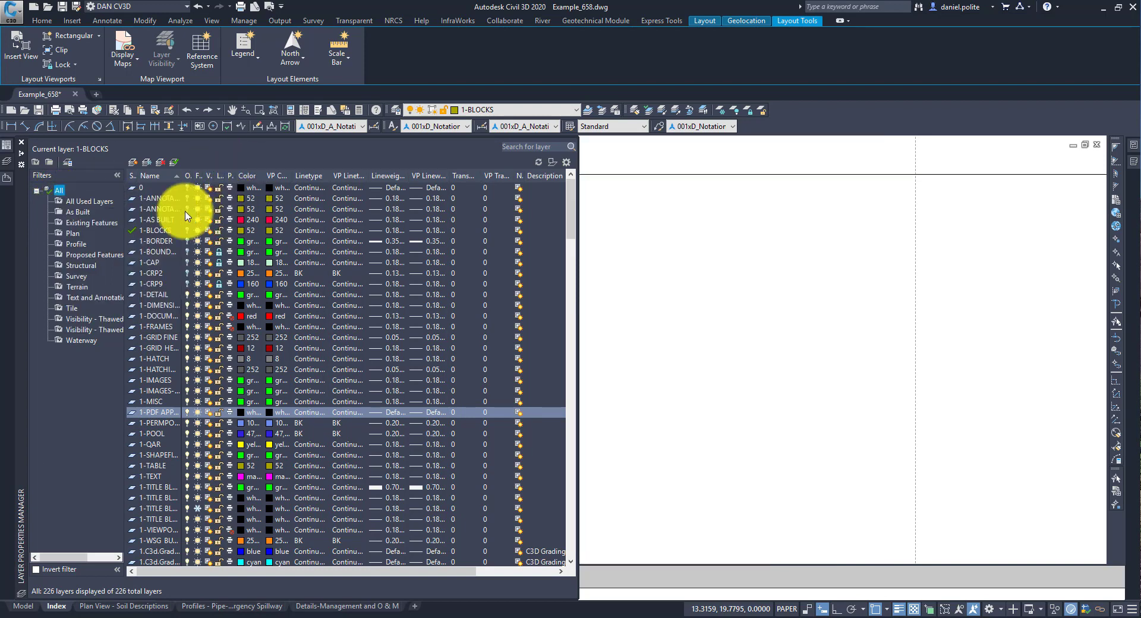
- Turn on the layers 1-AS BUILT and 1-PDF APPROVED DESIGN from the As Built layer filter and show the whole Index sheet
{"action": "left_click", "coordinate": [78, 212]}
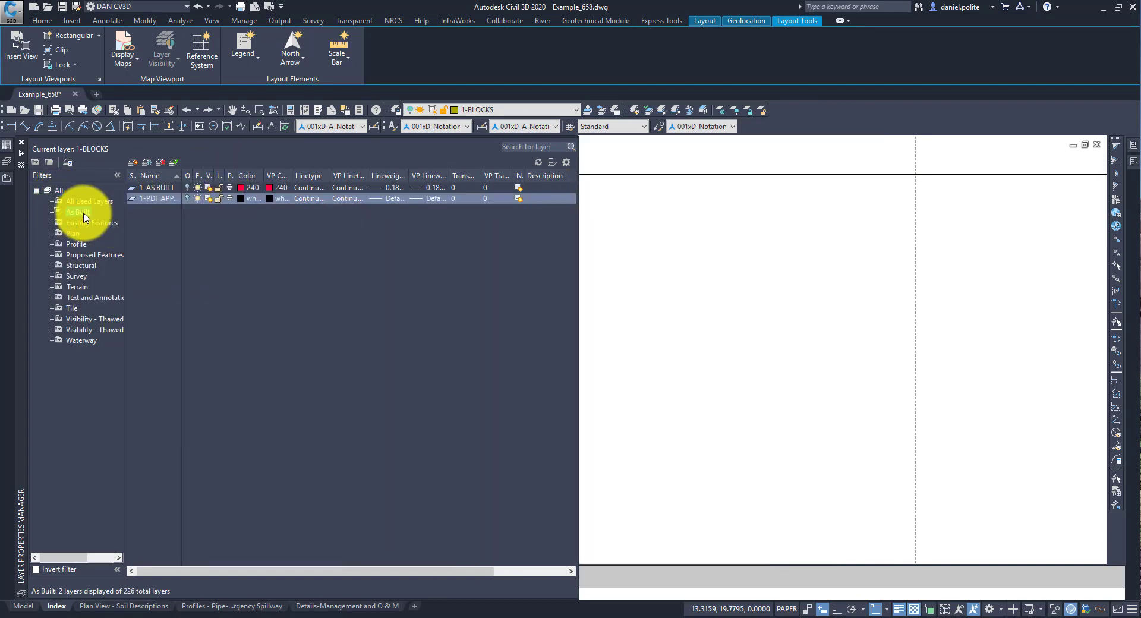
{"action": "left_click", "coordinate": [187, 188]}
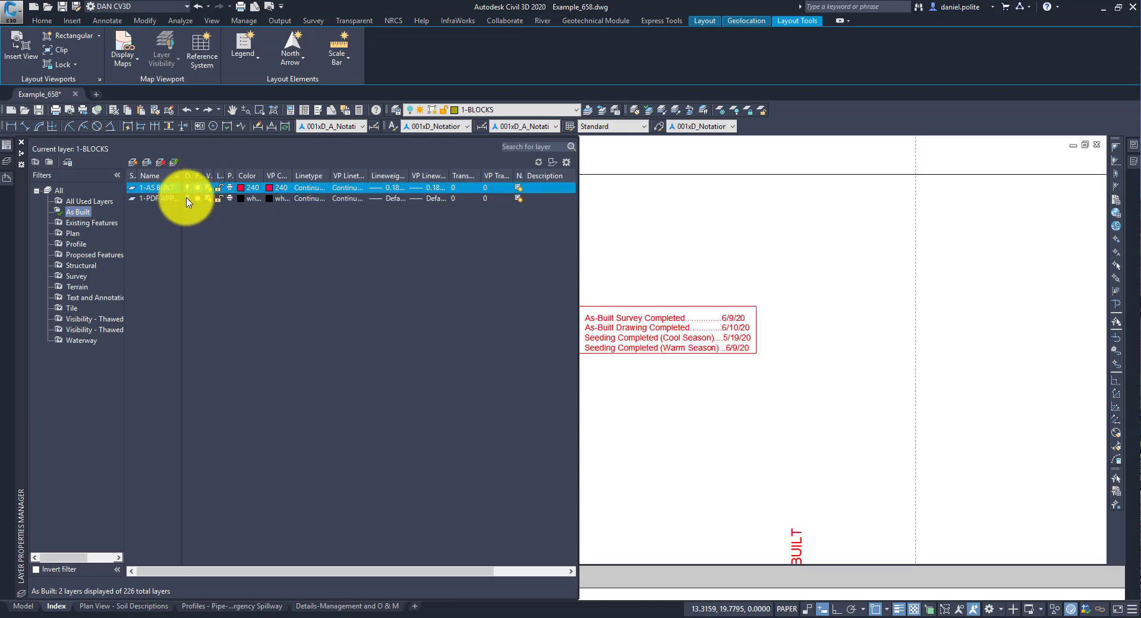
{"action": "left_click", "coordinate": [187, 198]}
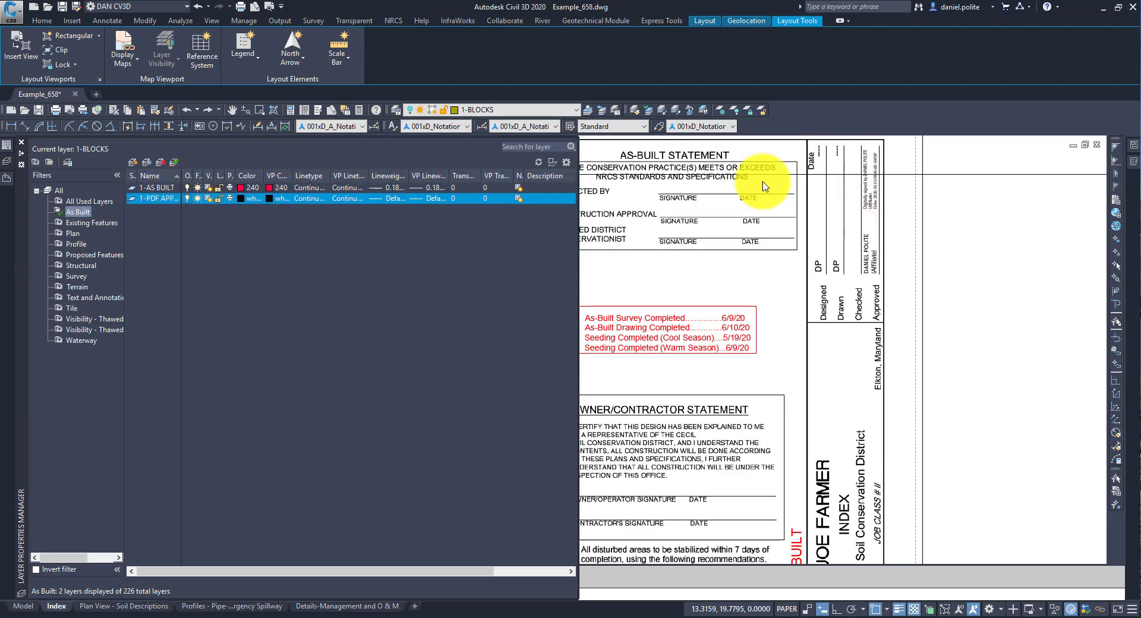
{"action": "scroll", "coordinate": [541, 224], "scroll_direction": "down", "scroll_amount": 2}
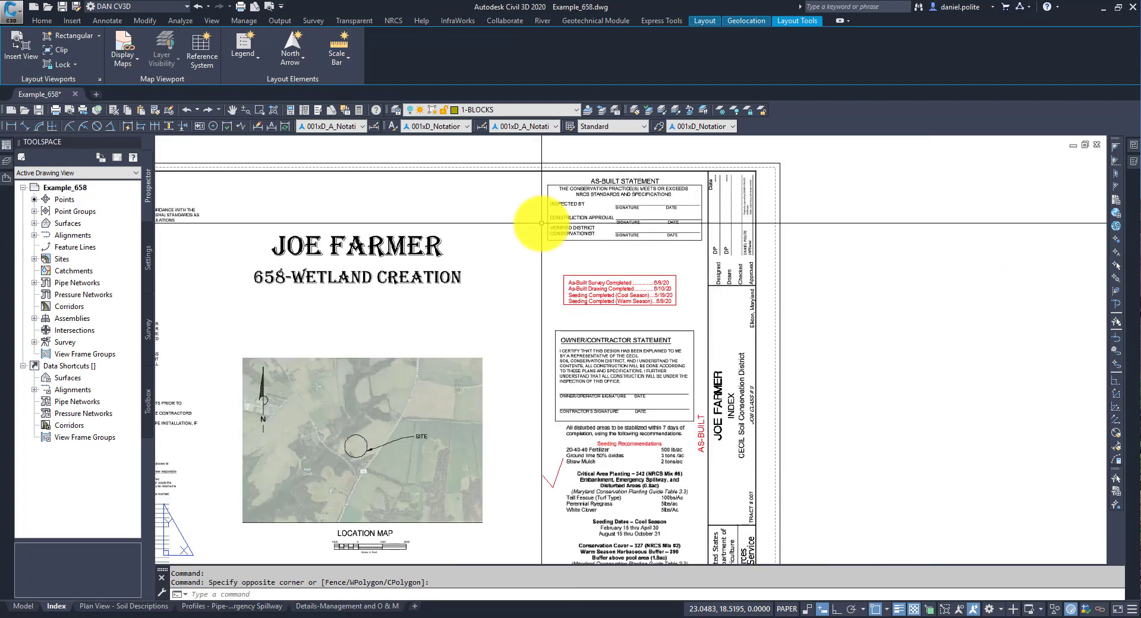
{"action": "middle_click", "coordinate": [503, 220]}
{"action": "middle_click", "coordinate": [503, 220]}
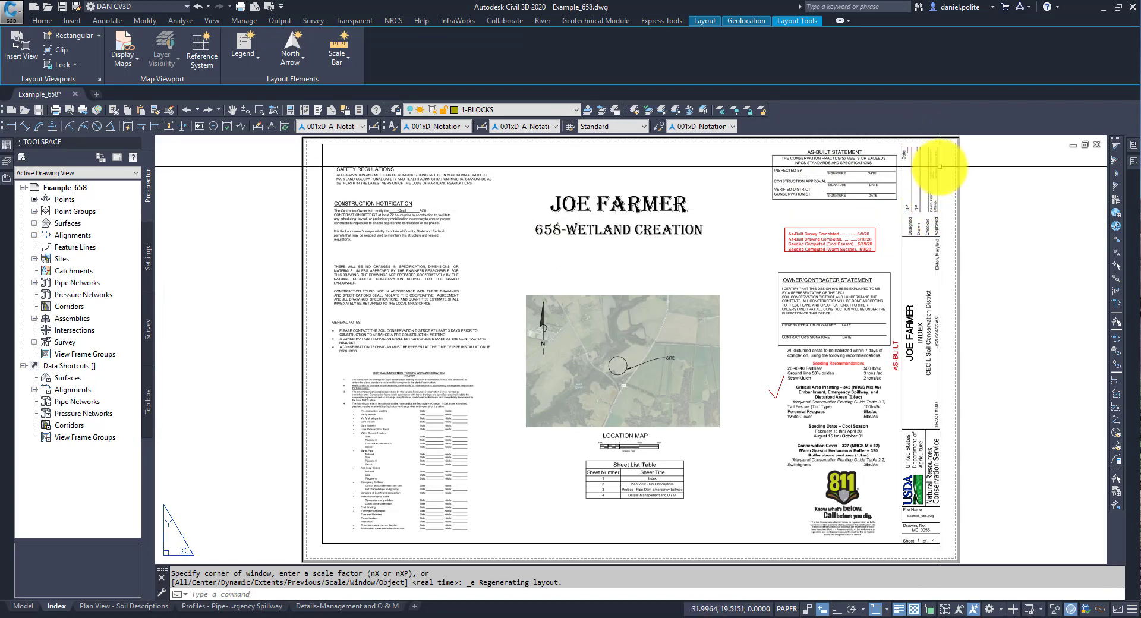
- Send the PDF underlay on the Index sheet to the back of the display order
{"action": "scroll", "coordinate": [931, 155], "scroll_direction": "up", "scroll_amount": 5}
{"action": "scroll", "coordinate": [883, 260], "scroll_direction": "down", "scroll_amount": 3}
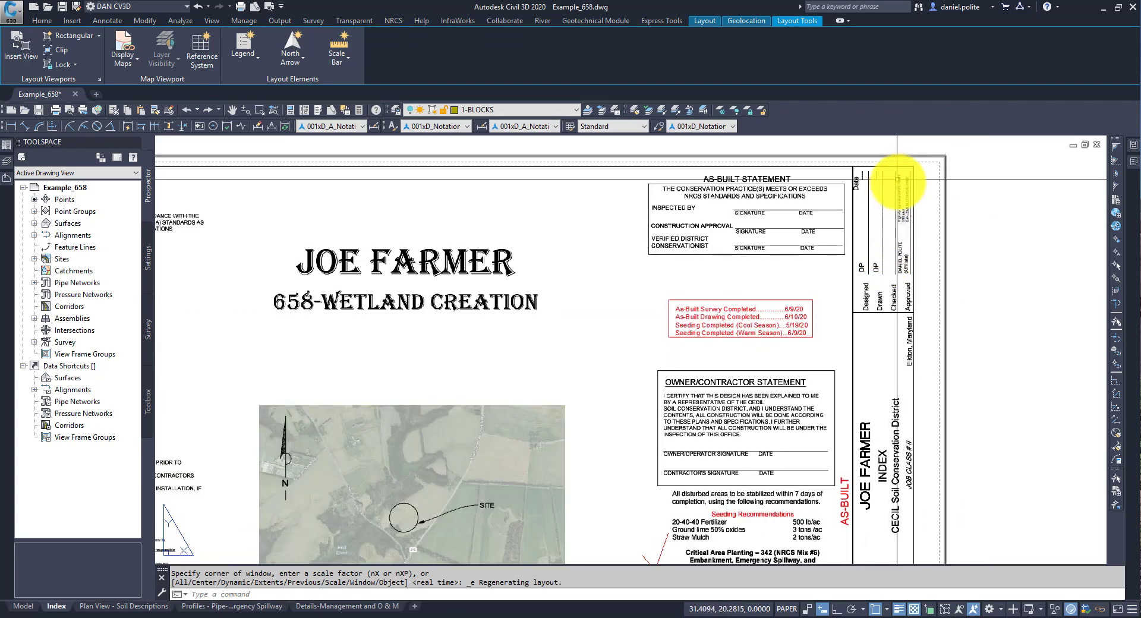
{"action": "scroll", "coordinate": [909, 190], "scroll_direction": "down", "scroll_amount": 2}
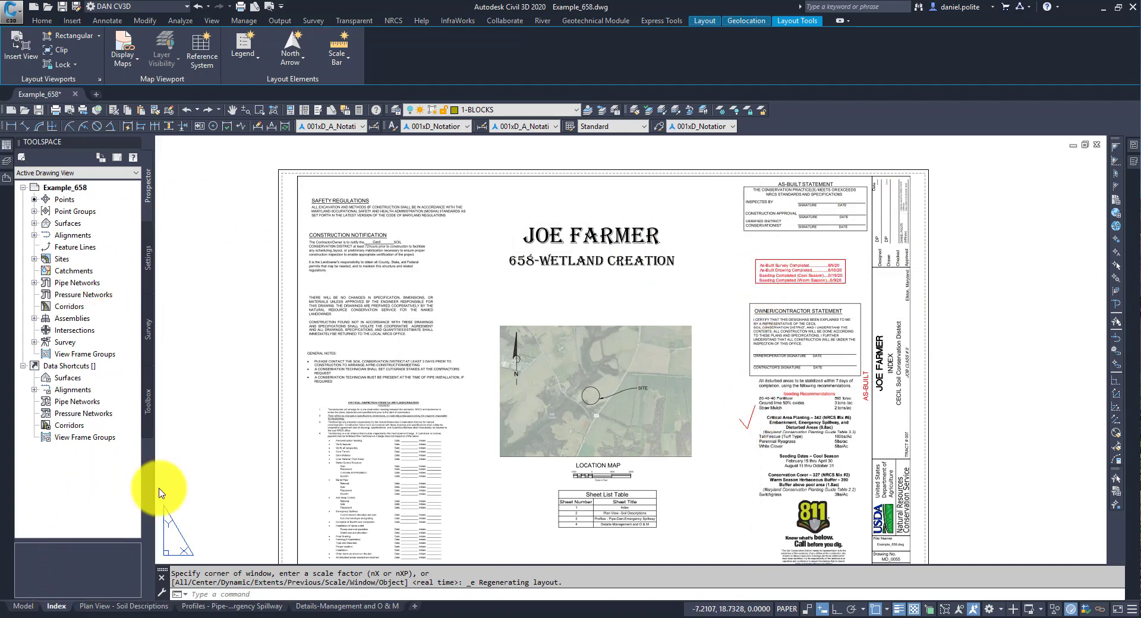
{"action": "left_click", "coordinate": [276, 193]}
{"action": "right_click", "coordinate": [279, 201]}
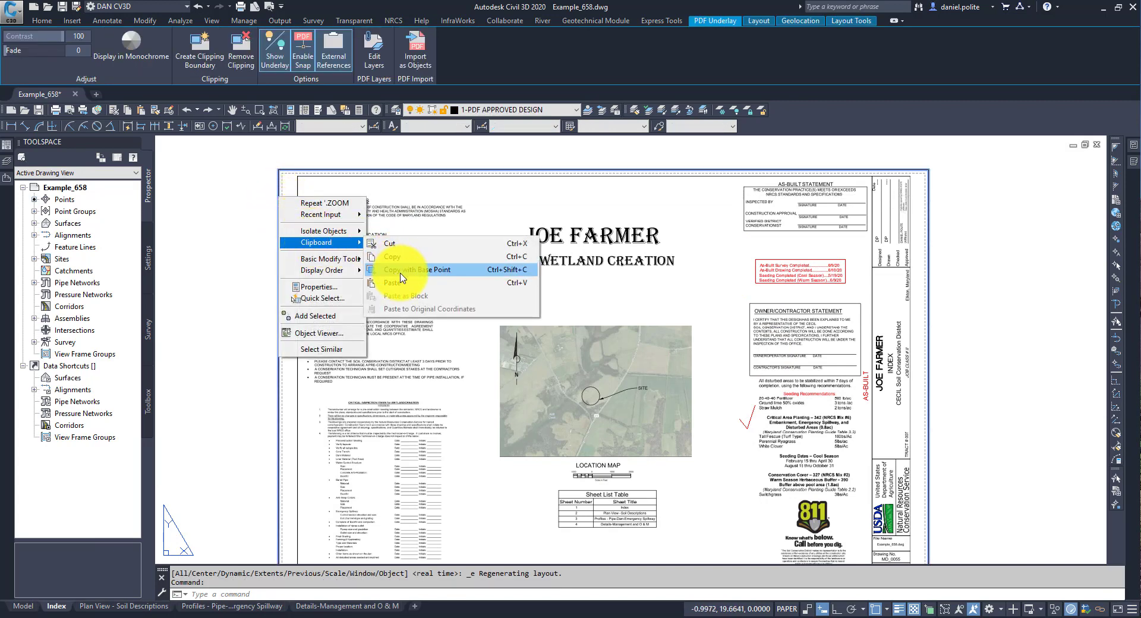
{"action": "mouse_move", "coordinate": [352, 274]}
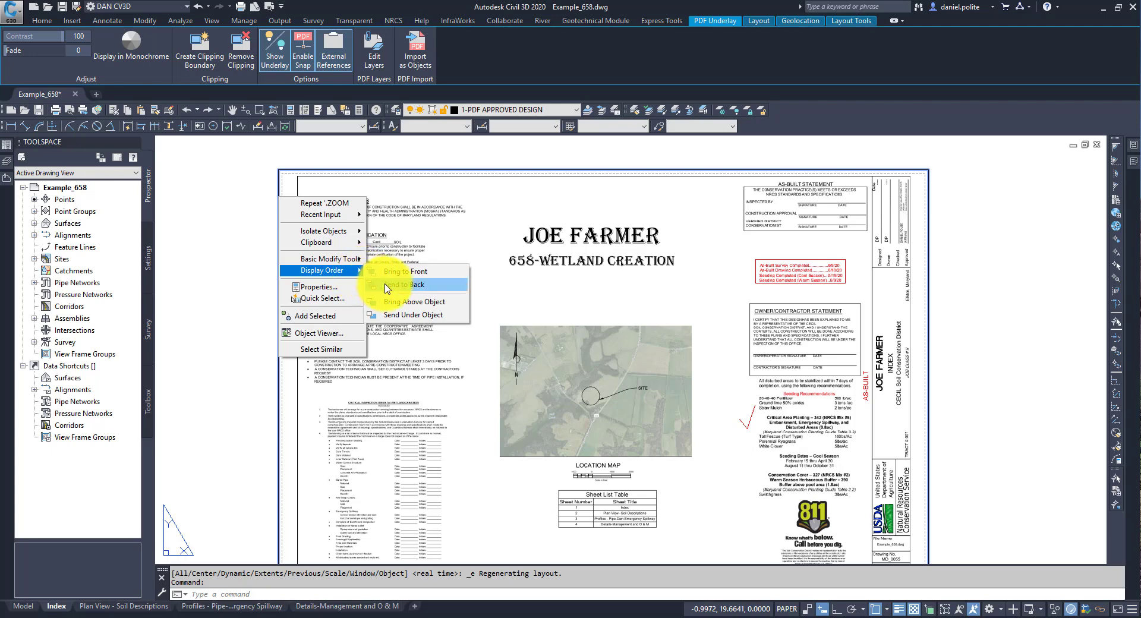
{"action": "left_click", "coordinate": [397, 285]}
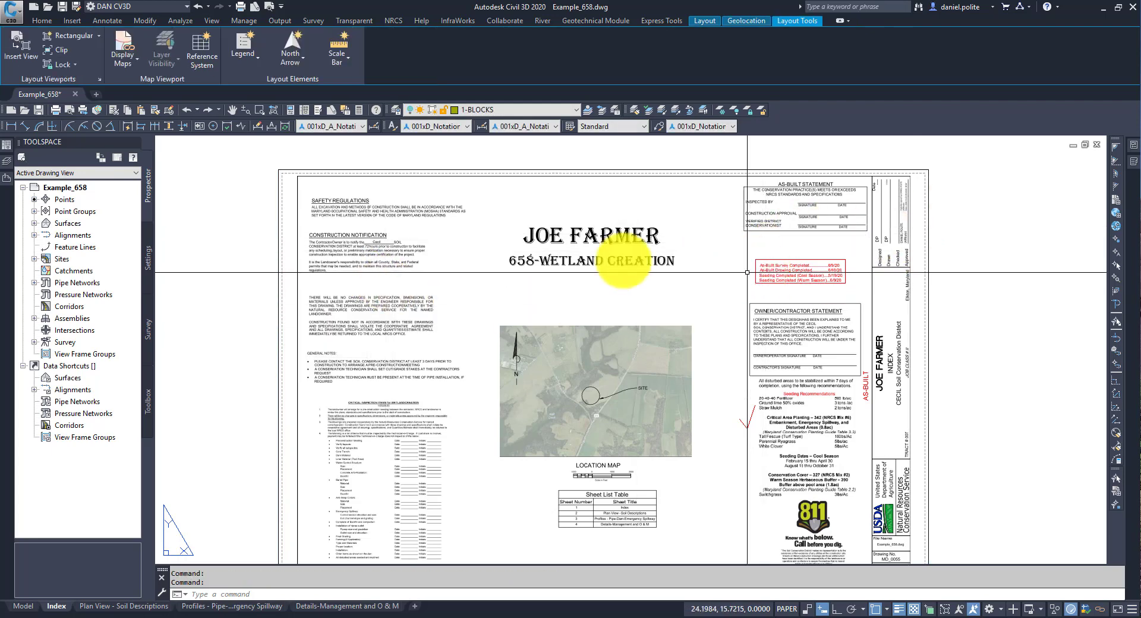
- Modify the Index layout's page setup to use Adobe PDF as its plotter, keeping ANSI D paper at 1:1 scale
{"action": "right_click", "coordinate": [60, 607]}
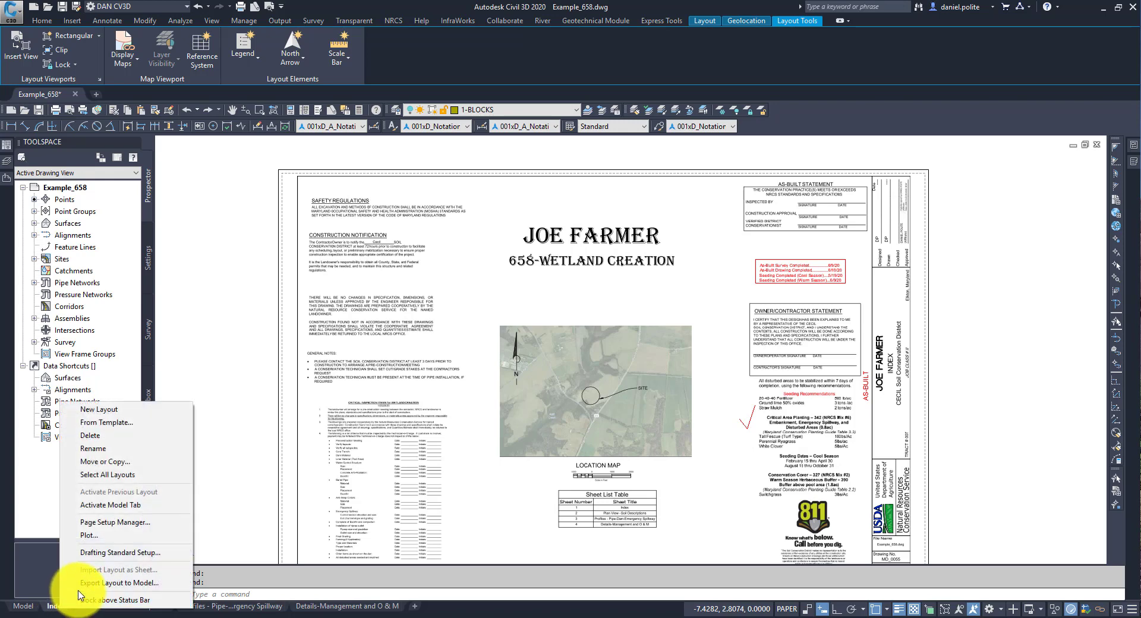
{"action": "right_click", "coordinate": [53, 612]}
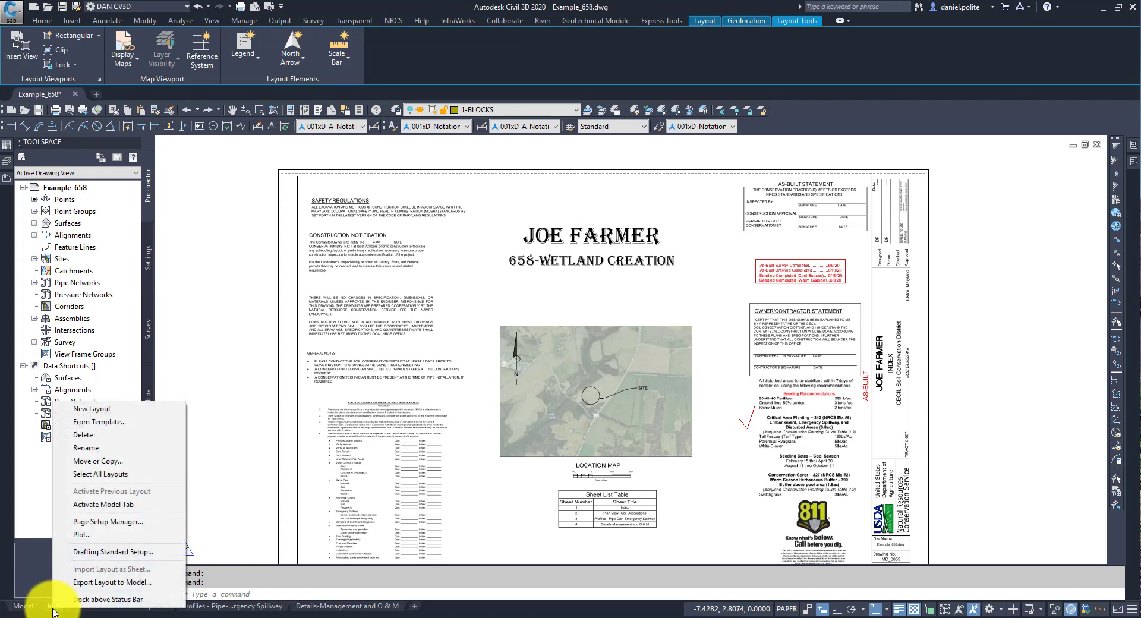
{"action": "left_click", "coordinate": [101, 523]}
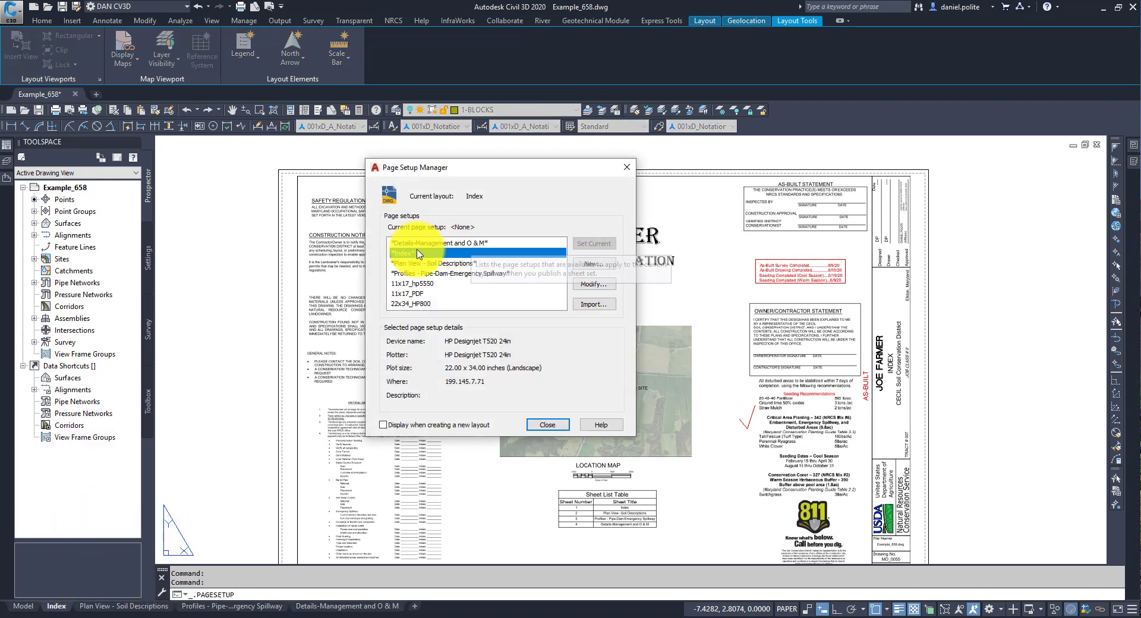
{"action": "left_click", "coordinate": [592, 285]}
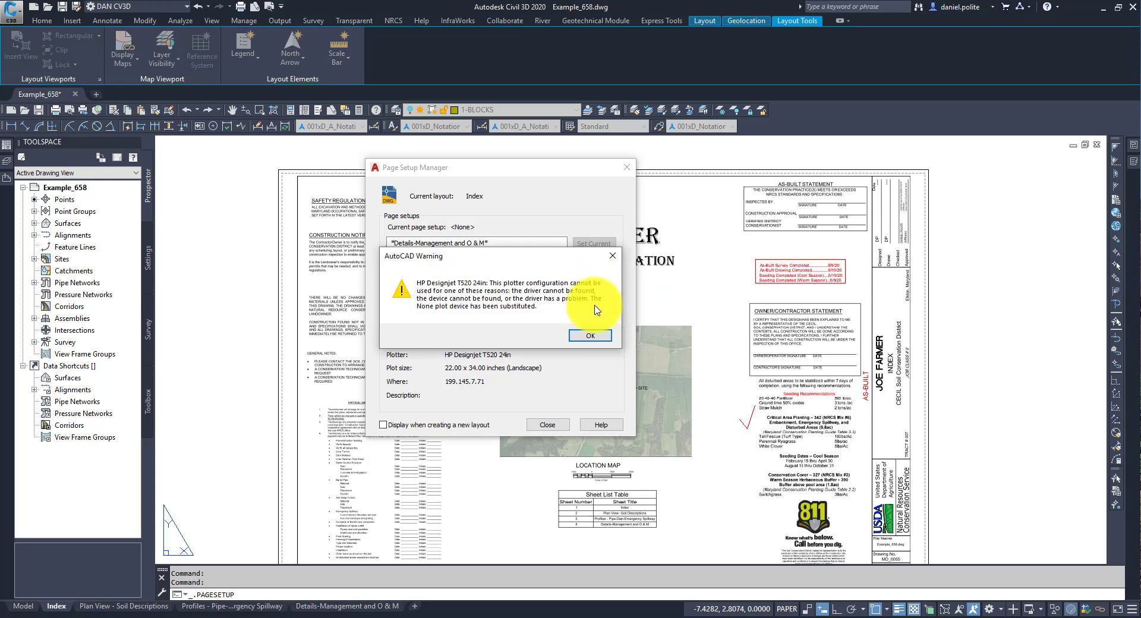
{"action": "left_click", "coordinate": [590, 337]}
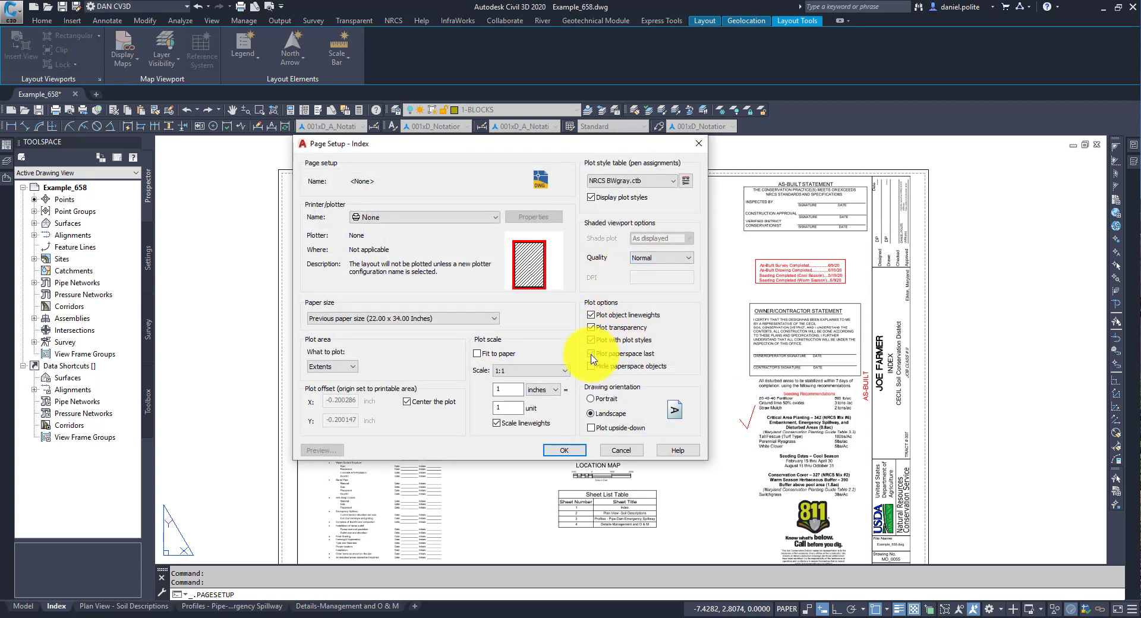
{"action": "left_click", "coordinate": [495, 218]}
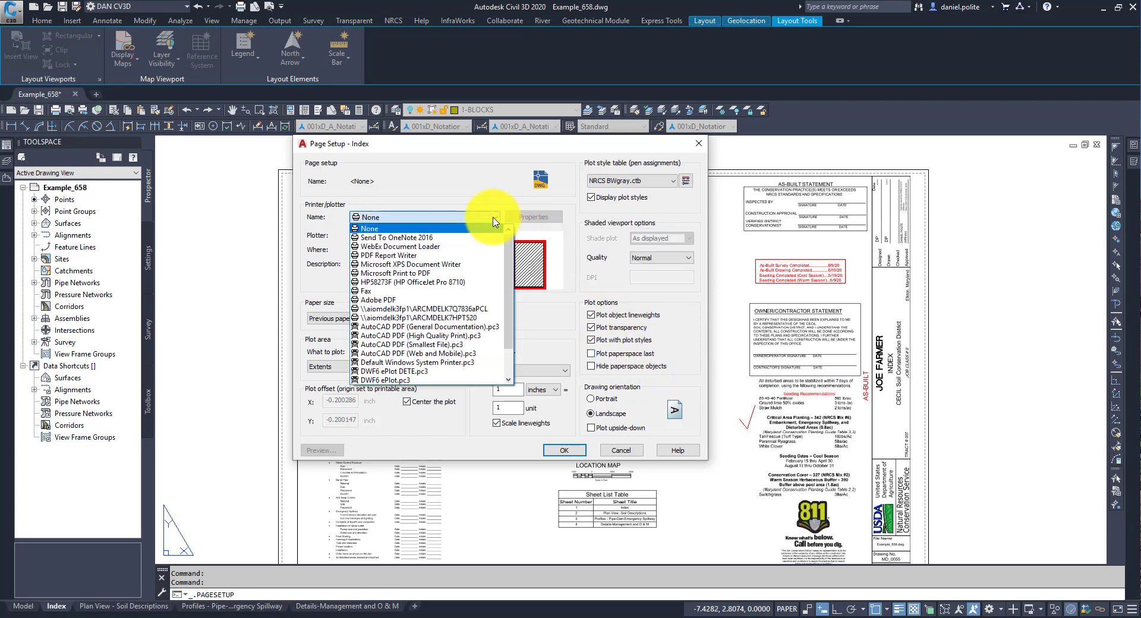
{"action": "left_click", "coordinate": [384, 299]}
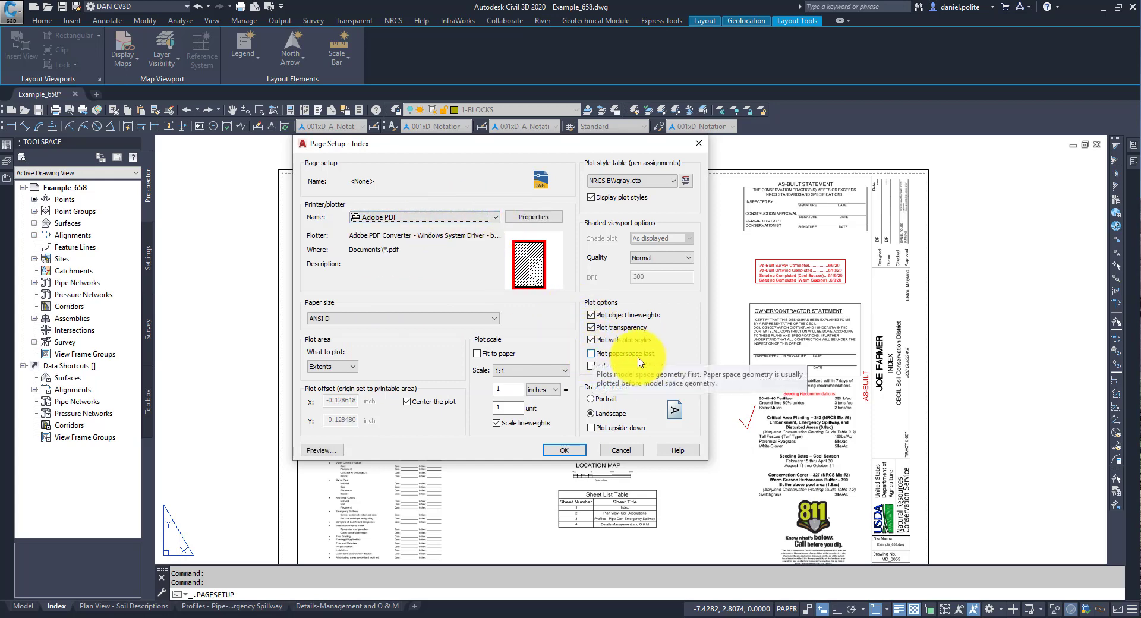
{"action": "left_click", "coordinate": [578, 451]}
{"action": "left_click", "coordinate": [564, 426]}
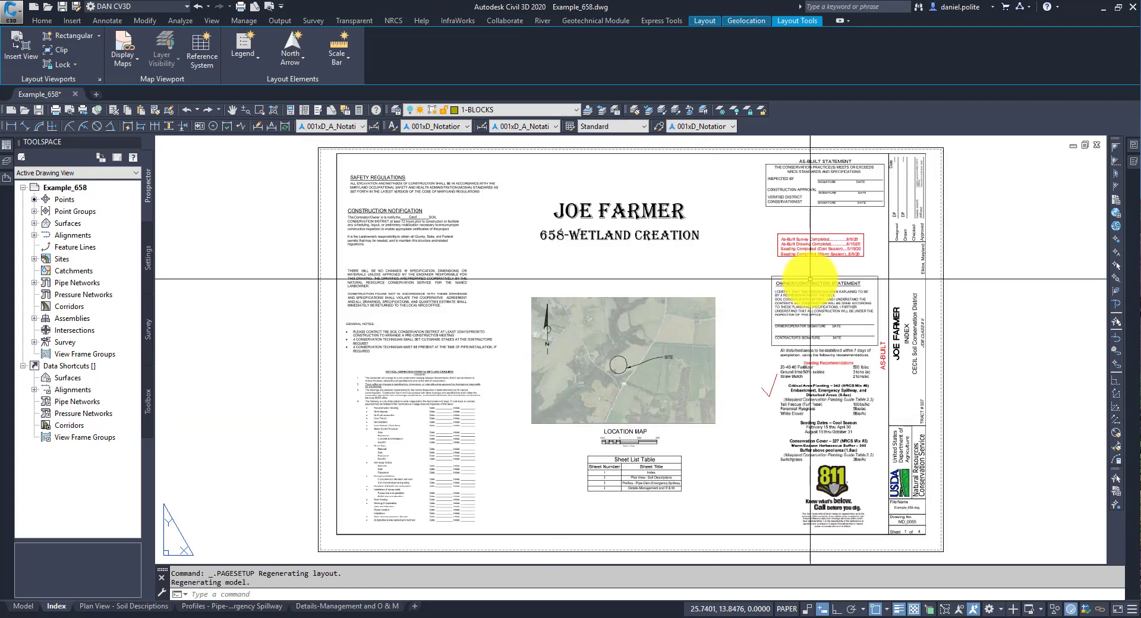
- Zoom the Index layout to its extents and inspect the sheet around the As-Built statement
{"action": "type", "text": "z"}
{"action": "key", "text": "Return"}
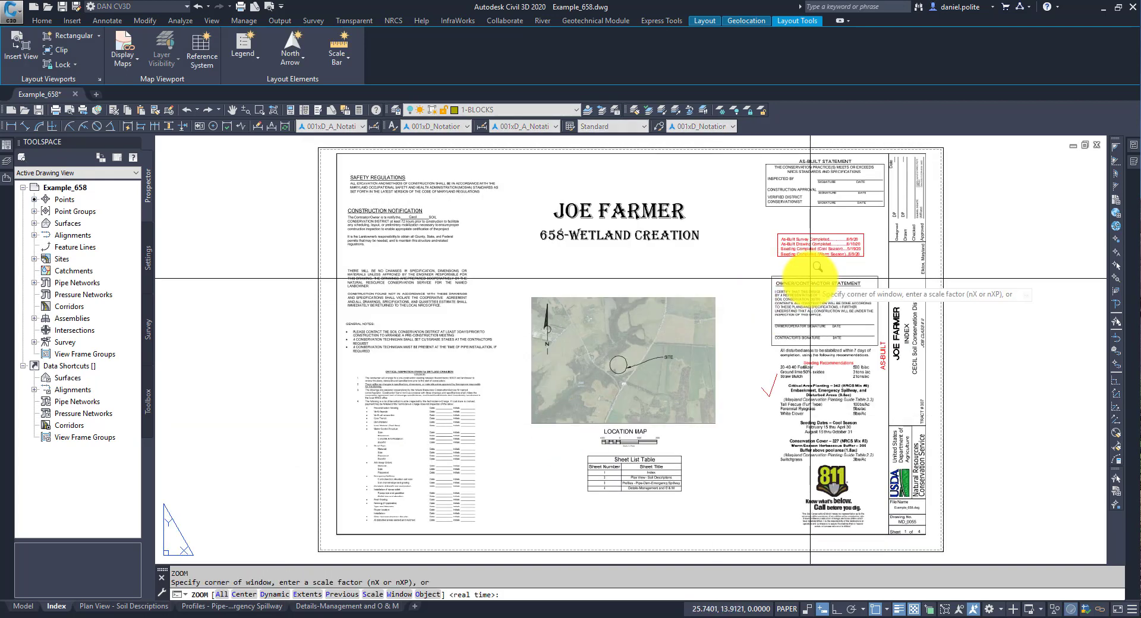
{"action": "type", "text": "e"}
{"action": "key", "text": "Return"}
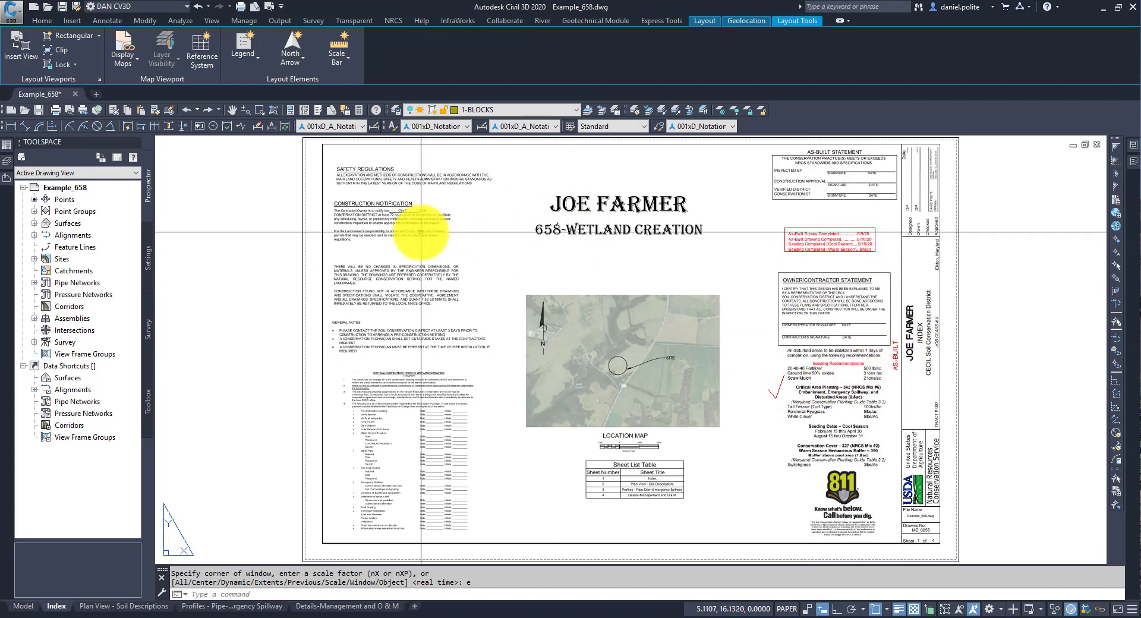
{"action": "scroll", "coordinate": [872, 190], "scroll_direction": "up", "scroll_amount": 4}
{"action": "scroll", "coordinate": [780, 337], "scroll_direction": "down", "scroll_amount": 2}
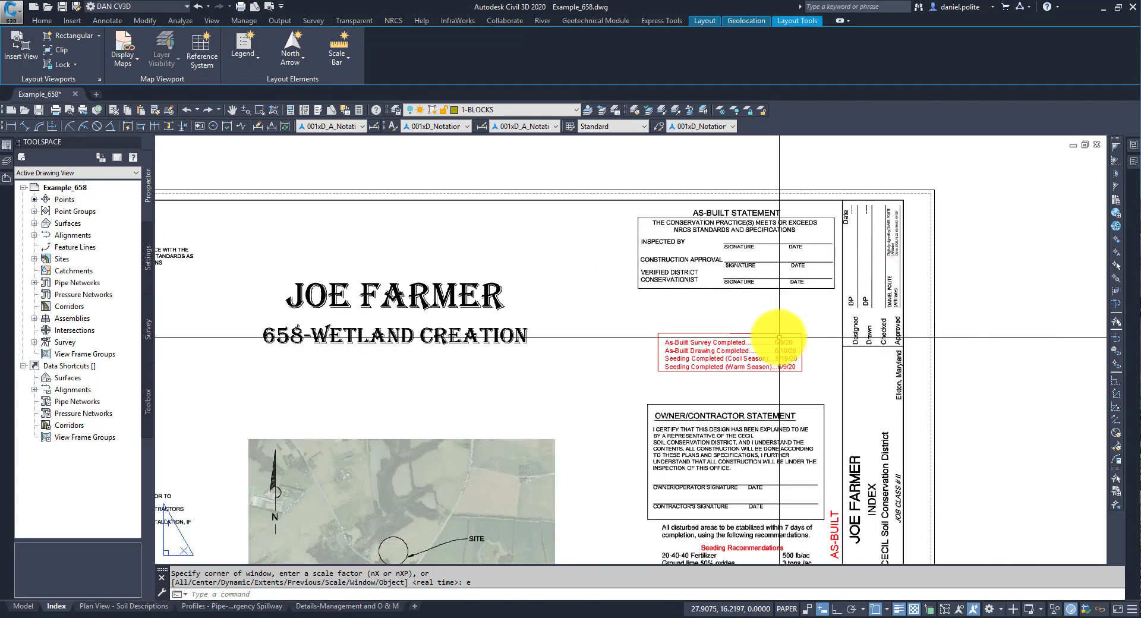
- Examine the red completion-dates note, the seeding recommendations and the rest of the Index sheet over the PDF underlay
{"action": "left_click", "coordinate": [777, 339]}
{"action": "scroll", "coordinate": [743, 337], "scroll_direction": "up", "scroll_amount": 5}
{"action": "scroll", "coordinate": [702, 333], "scroll_direction": "down", "scroll_amount": 5}
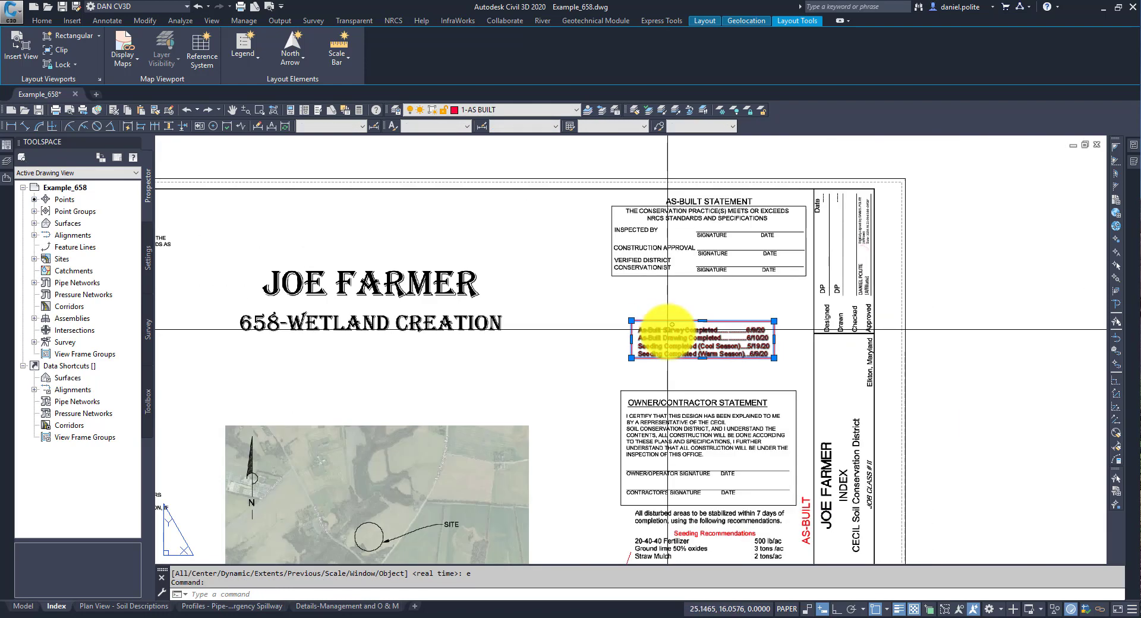
{"action": "middle_click_drag", "start_coordinate": [702, 342], "coordinate": [649, 297]}
{"action": "middle_click_drag", "start_coordinate": [680, 453], "coordinate": [688, 334]}
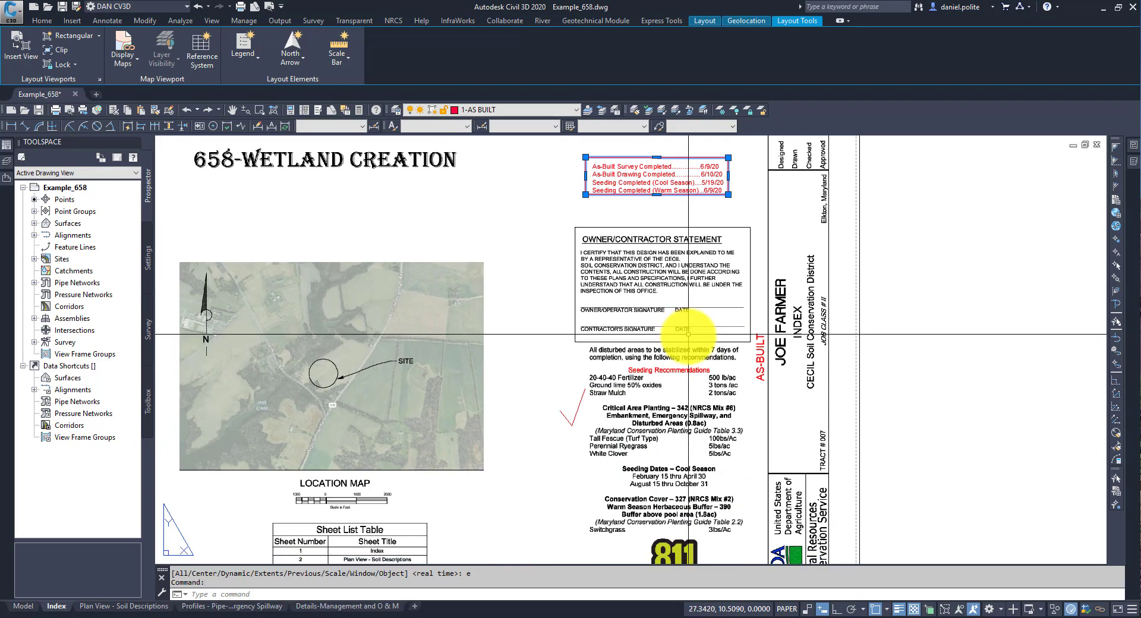
{"action": "scroll", "coordinate": [689, 334], "scroll_direction": "down", "scroll_amount": 2}
{"action": "key", "text": "Escape"}
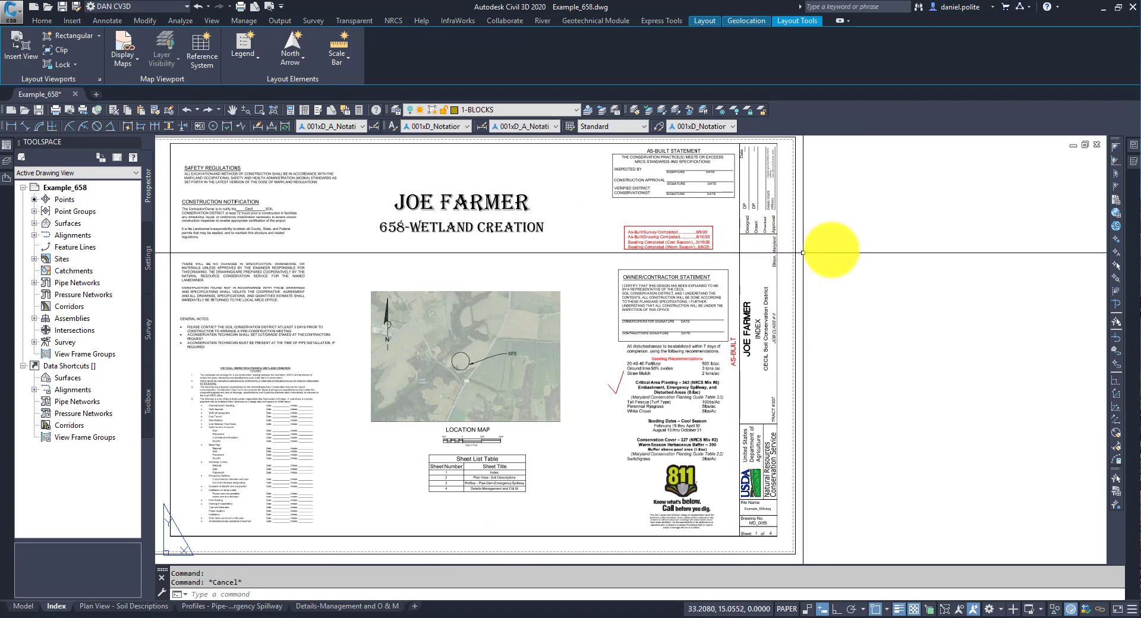
{"action": "middle_click_drag", "start_coordinate": [682, 253], "coordinate": [734, 254]}
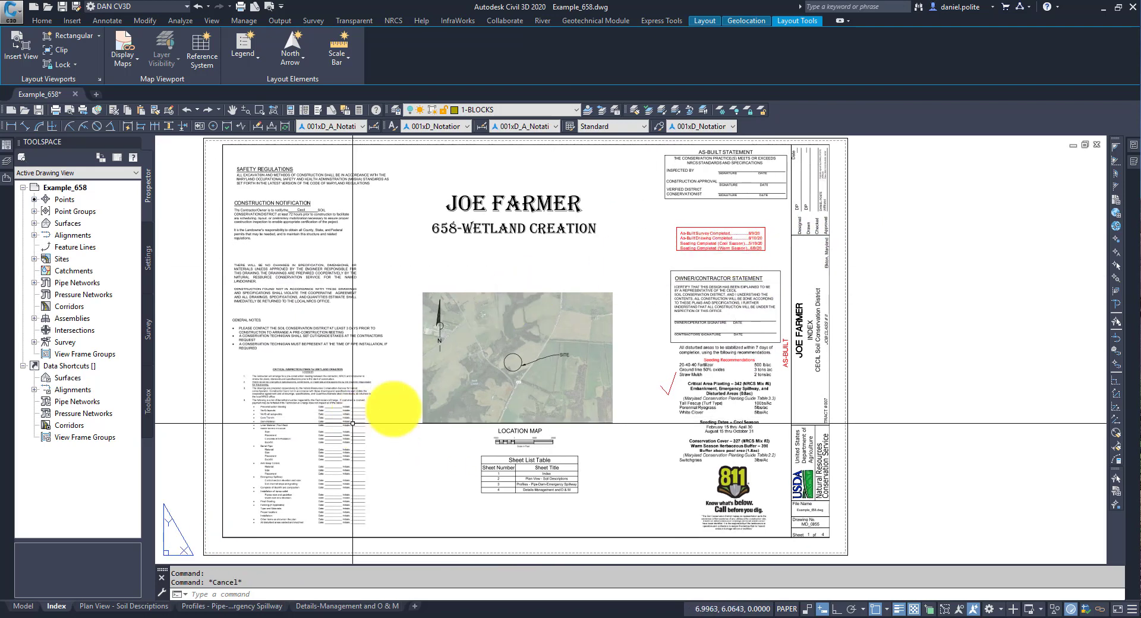
{"action": "scroll", "coordinate": [357, 326], "scroll_direction": "down", "scroll_amount": 2}
{"action": "scroll", "coordinate": [296, 382], "scroll_direction": "up", "scroll_amount": 2}
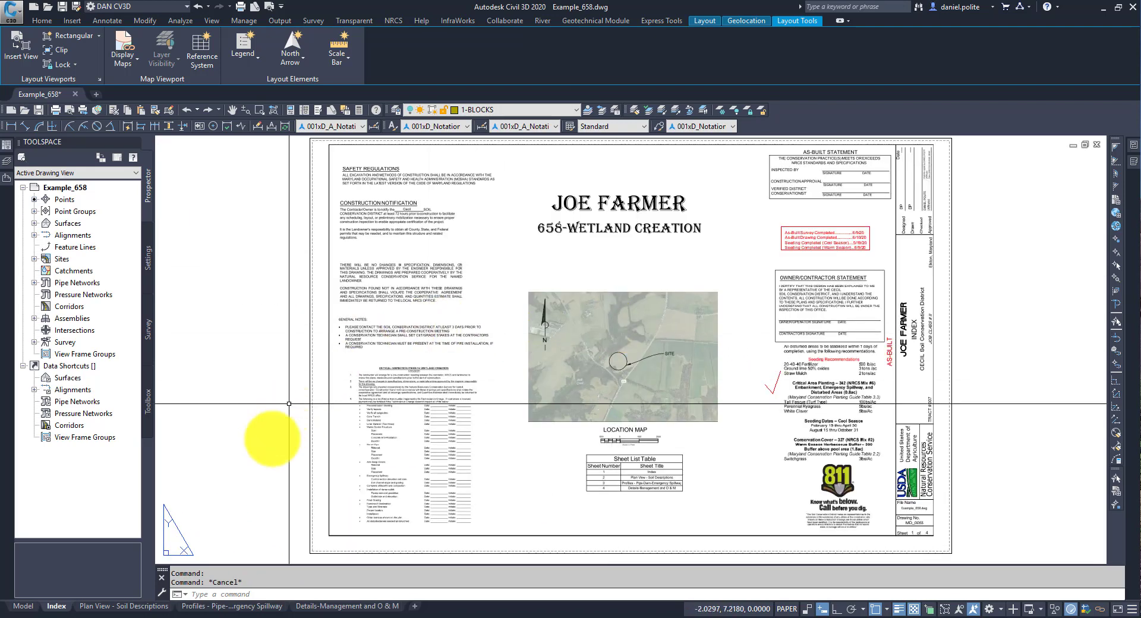
- Open the Plan View - Soil Descriptions layout and turn on every layer in the drawing
{"action": "left_click", "coordinate": [104, 606]}
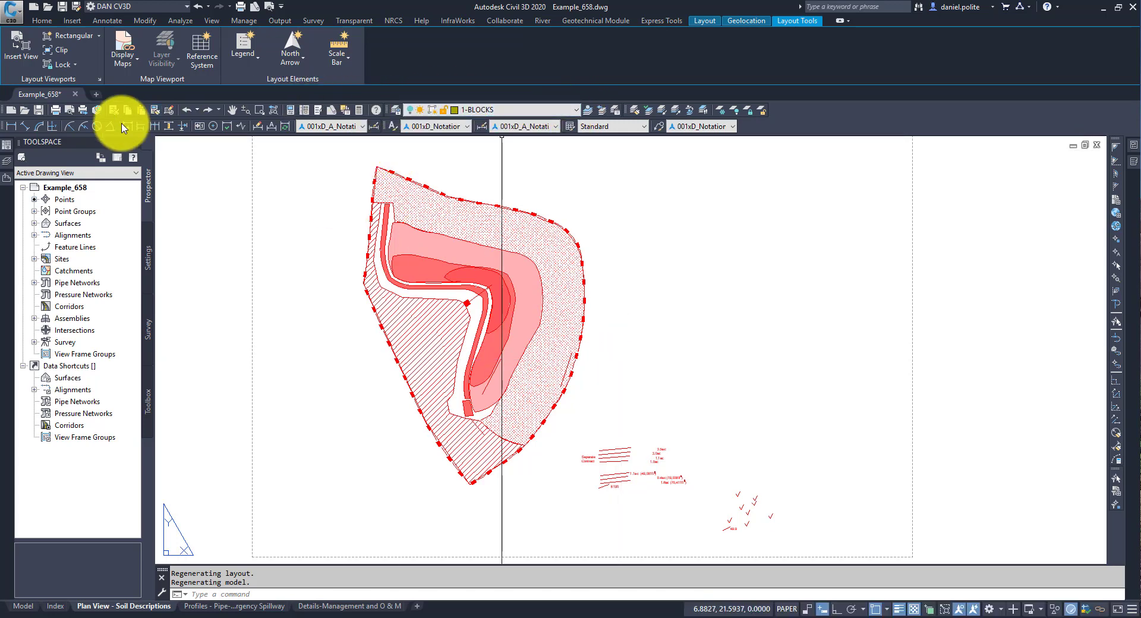
{"action": "left_click", "coordinate": [7, 161]}
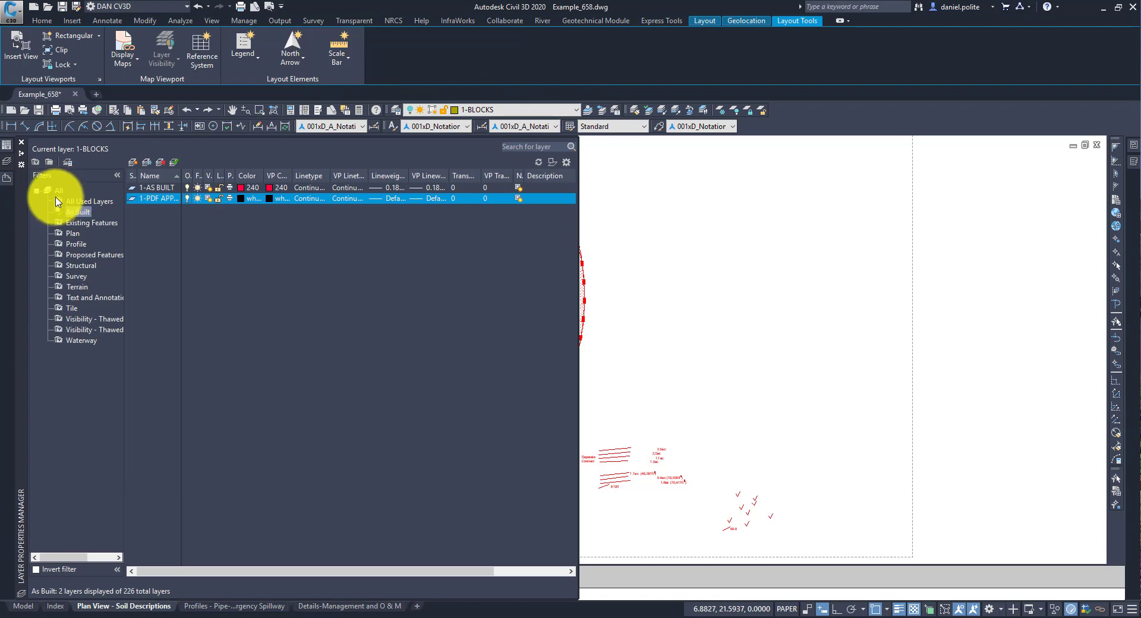
{"action": "left_click", "coordinate": [48, 191]}
{"action": "right_click", "coordinate": [53, 190]}
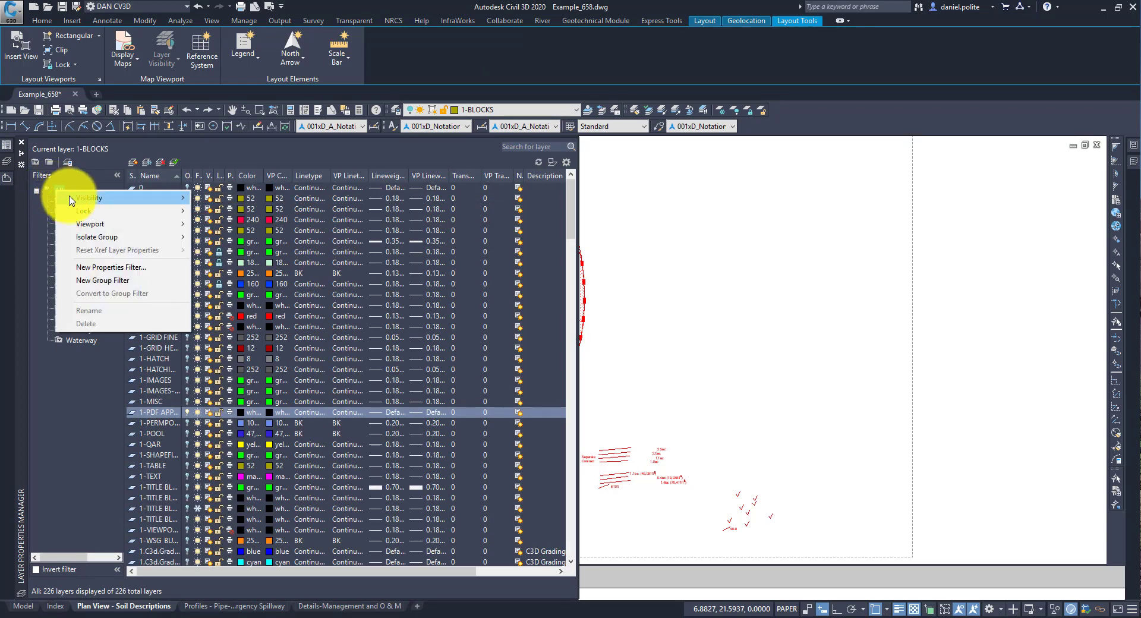
{"action": "mouse_move", "coordinate": [135, 202]}
{"action": "left_click", "coordinate": [222, 223]}
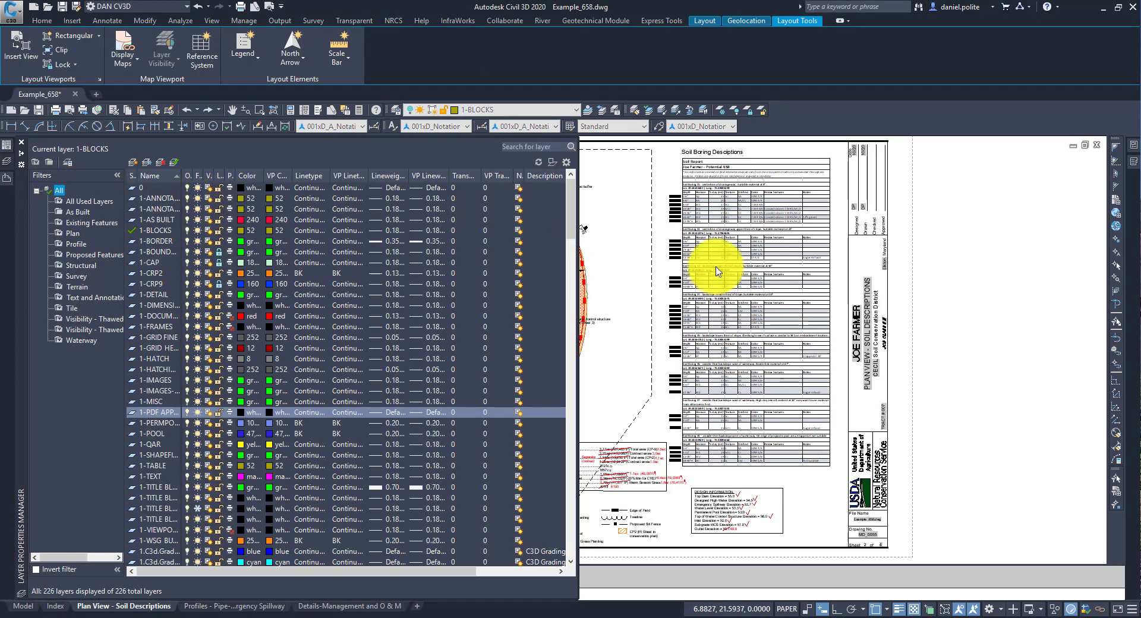
{"action": "left_click", "coordinate": [985, 289]}
{"action": "key", "text": "Escape"}
{"action": "scroll", "coordinate": [874, 234], "scroll_direction": "down", "scroll_amount": 5}
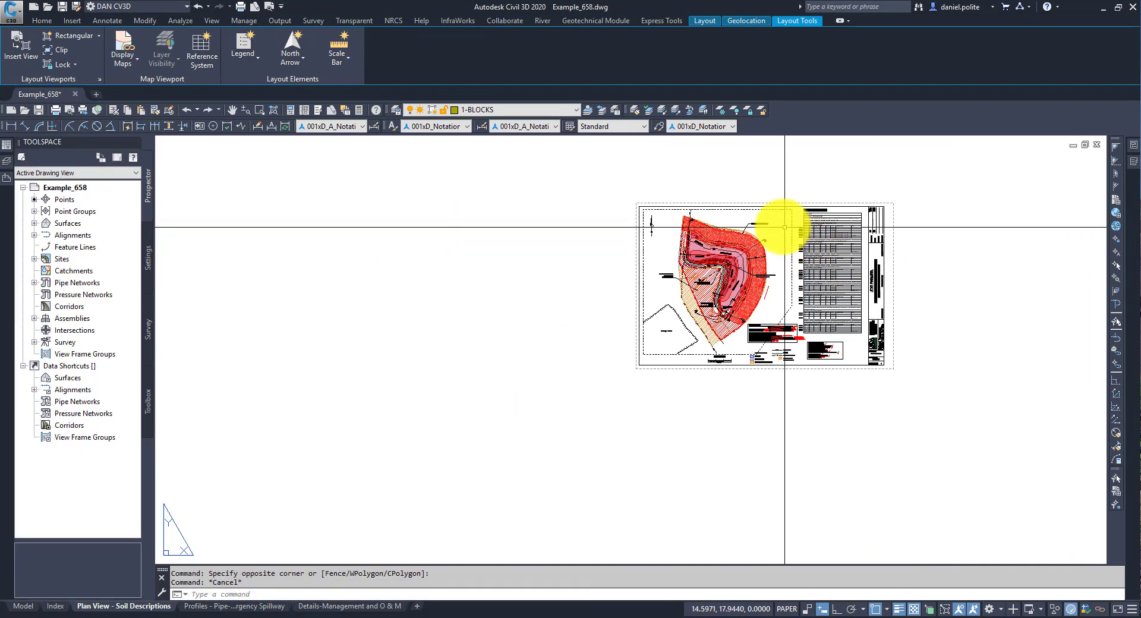
{"action": "mouse_move", "coordinate": [769, 239]}
{"action": "middle_mouse_down"}
{"action": "mouse_move", "coordinate": [705, 308]}
{"action": "mouse_move", "coordinate": [614, 366]}
{"action": "middle_mouse_up"}
{"action": "middle_click_drag", "start_coordinate": [637, 285], "coordinate": [581, 275]}
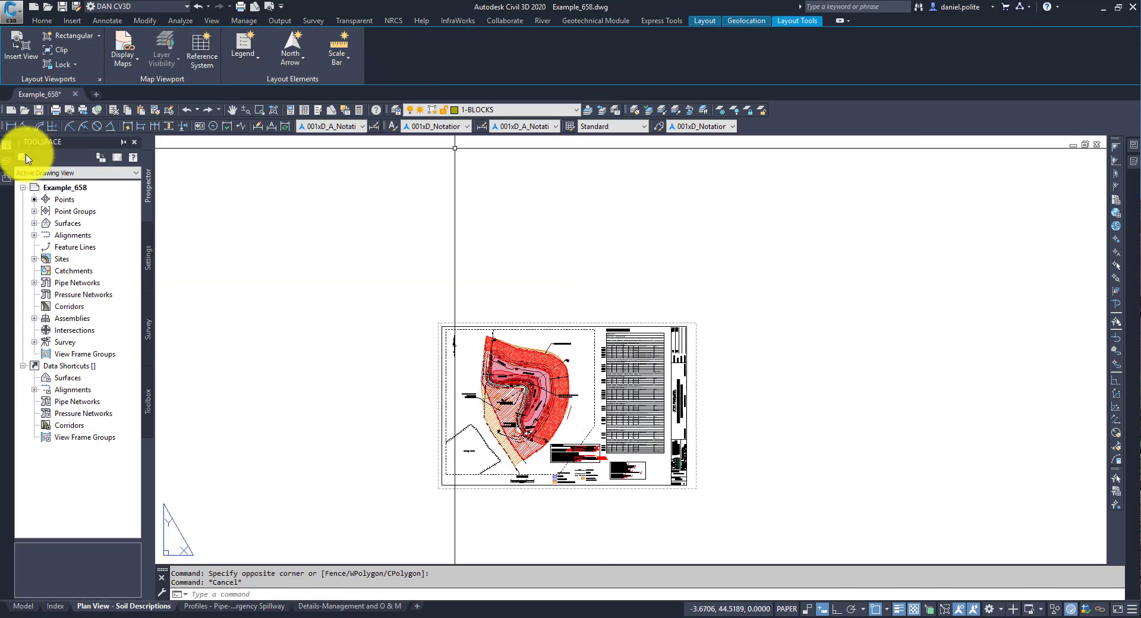
- Attach page 2 of the Example_658-Approved PDF at scale 1 and 90° rotation, placing it freely above the plan view sheet
{"action": "mouse_move", "coordinate": [4, 183]}
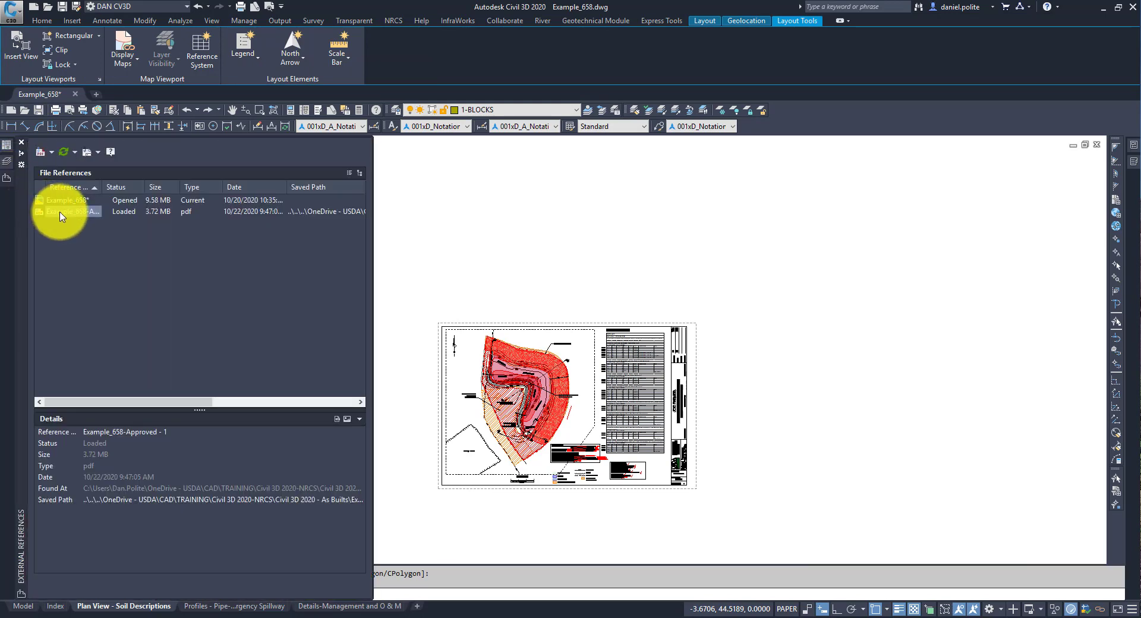
{"action": "right_click", "coordinate": [60, 214]}
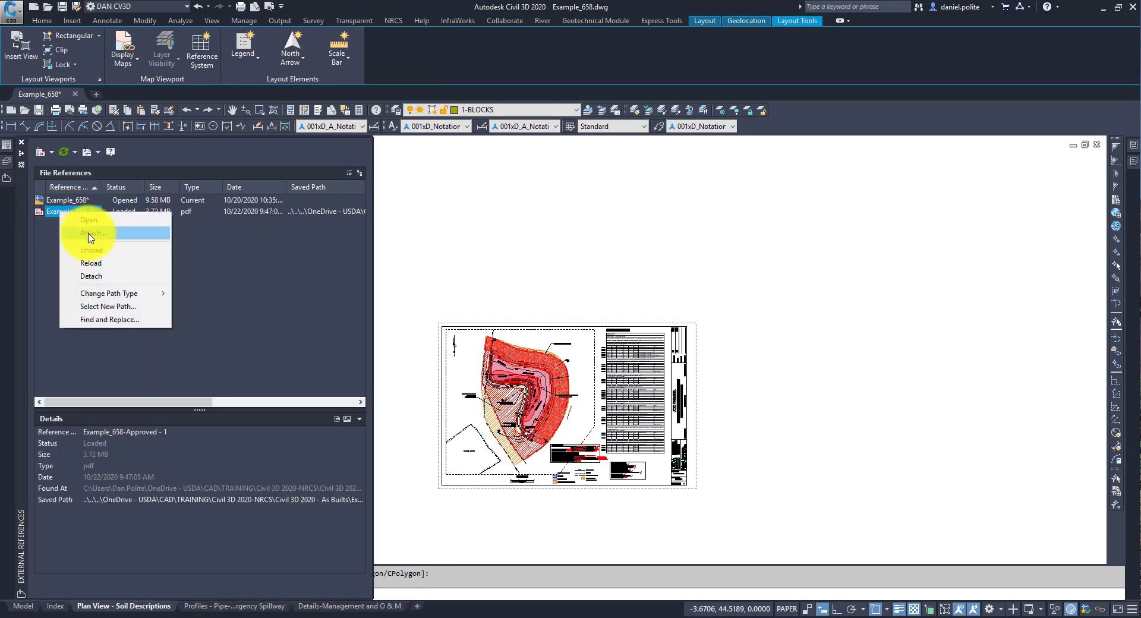
{"action": "left_click", "coordinate": [89, 234]}
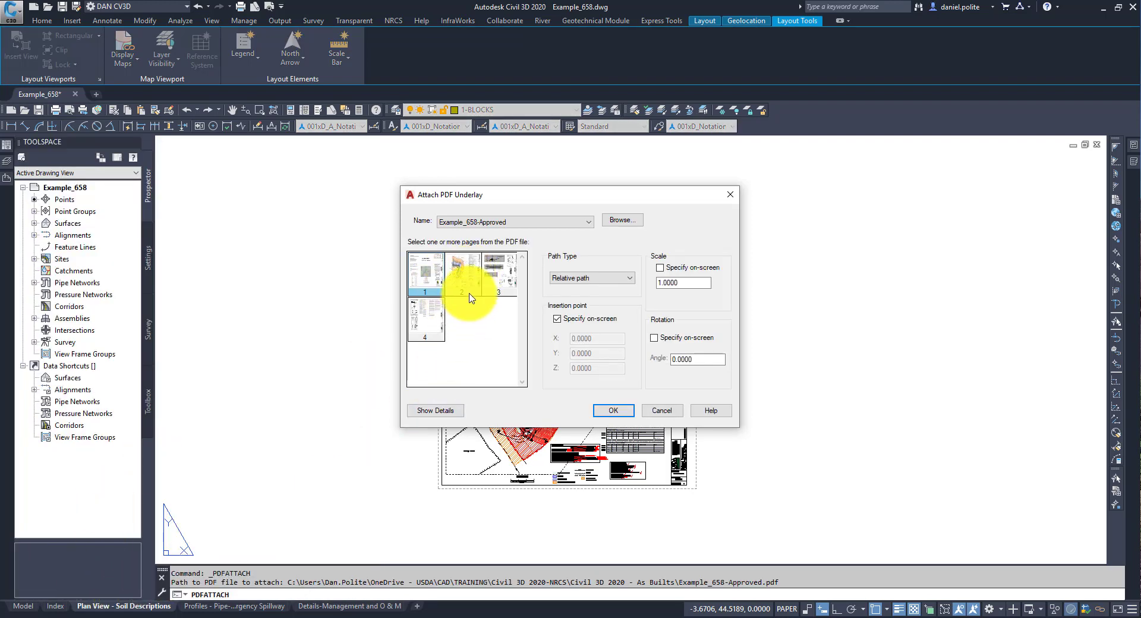
{"action": "left_click", "coordinate": [463, 283]}
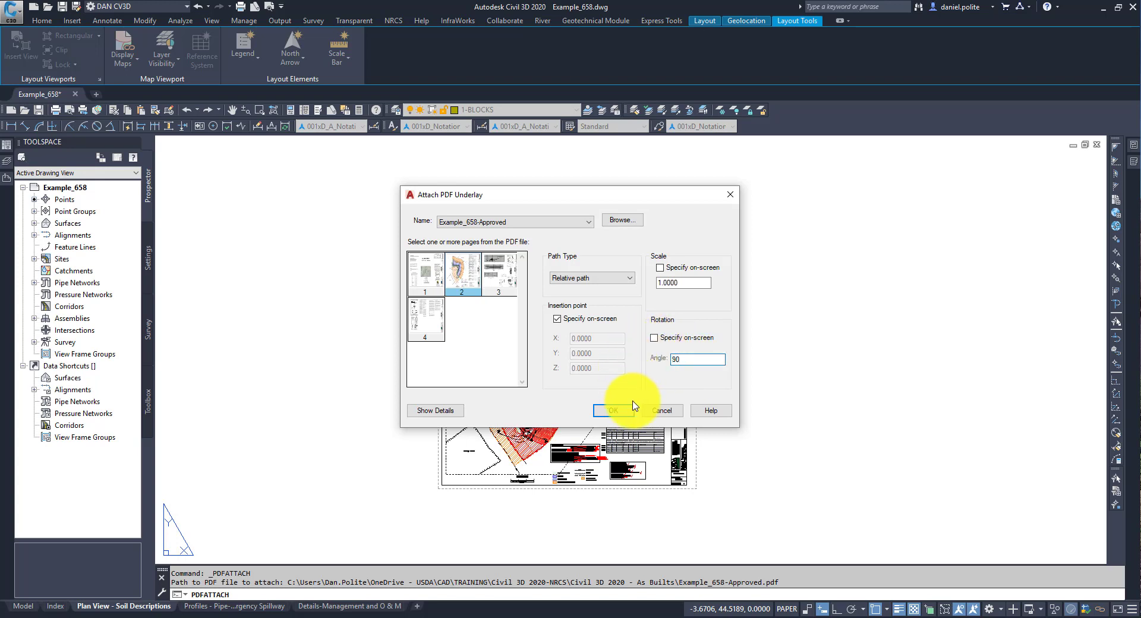
{"action": "left_click", "coordinate": [616, 411]}
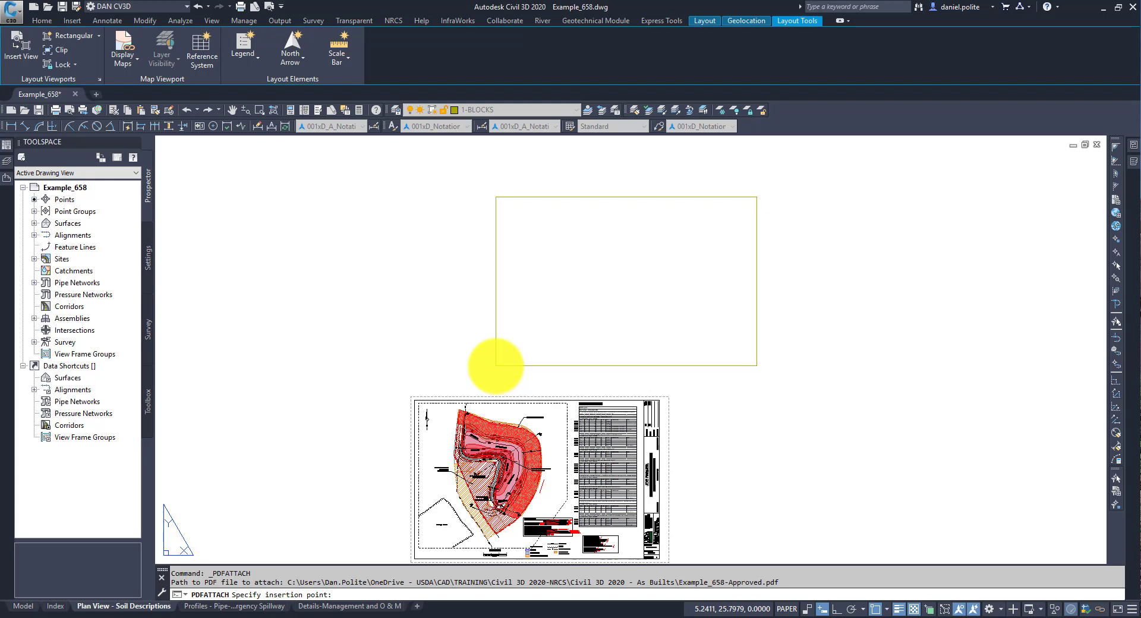
{"action": "left_click", "coordinate": [496, 366]}
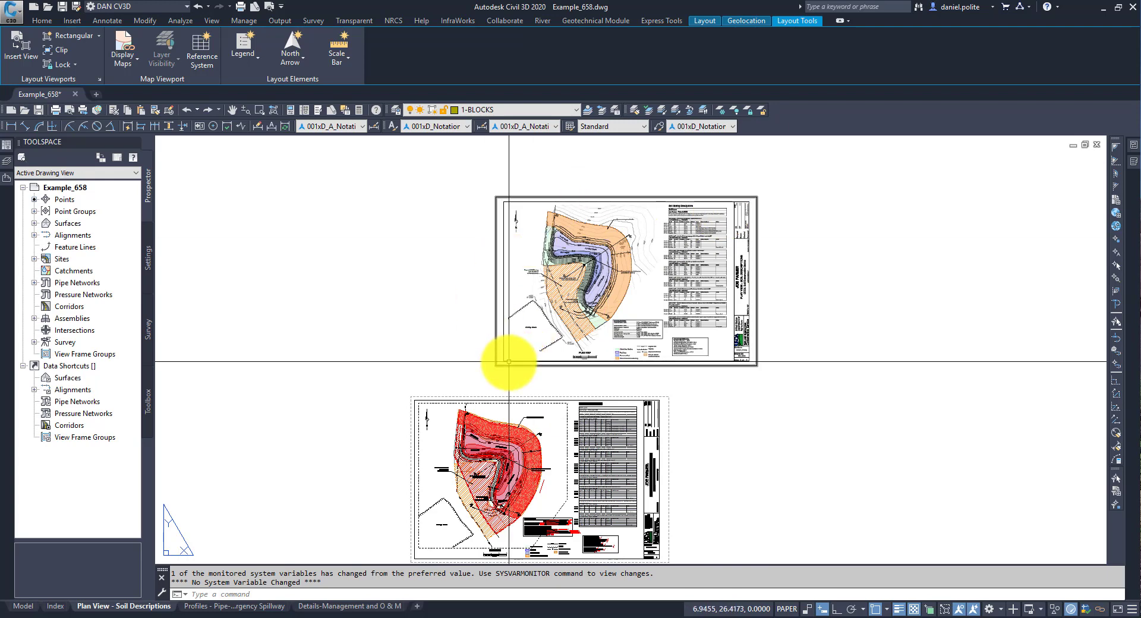
- Assign the newly attached page 2 underlay to the 1-PDF APPROVED DESIGN layer
{"action": "left_click", "coordinate": [463, 376]}
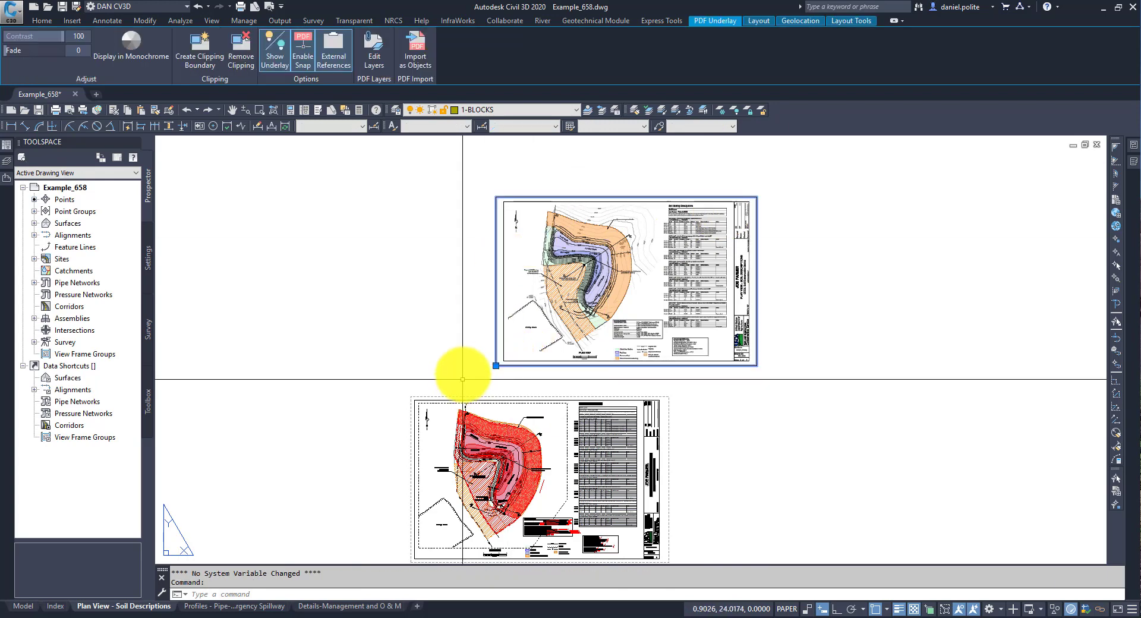
{"action": "left_click", "coordinate": [576, 110]}
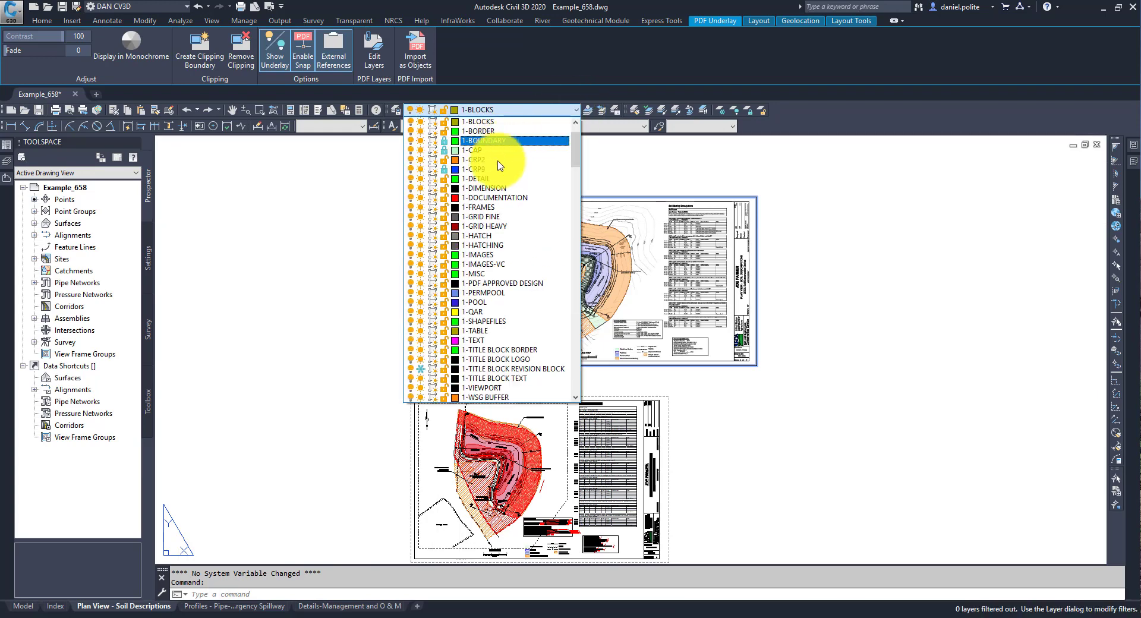
{"action": "left_click", "coordinate": [491, 290]}
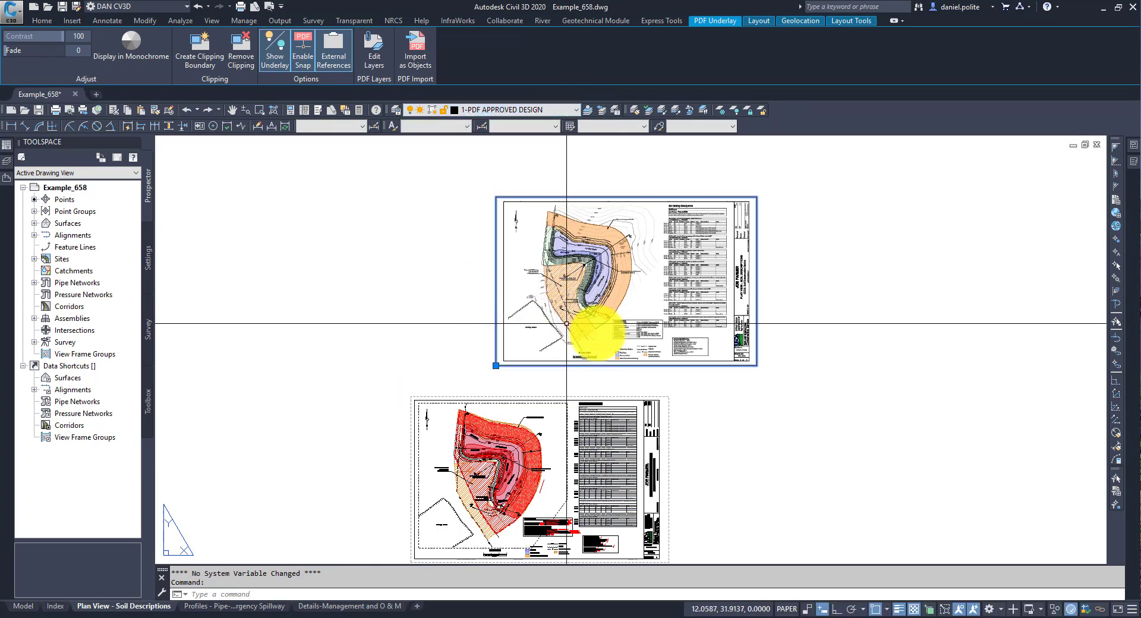
{"action": "middle_click_drag", "start_coordinate": [693, 356], "coordinate": [694, 294]}
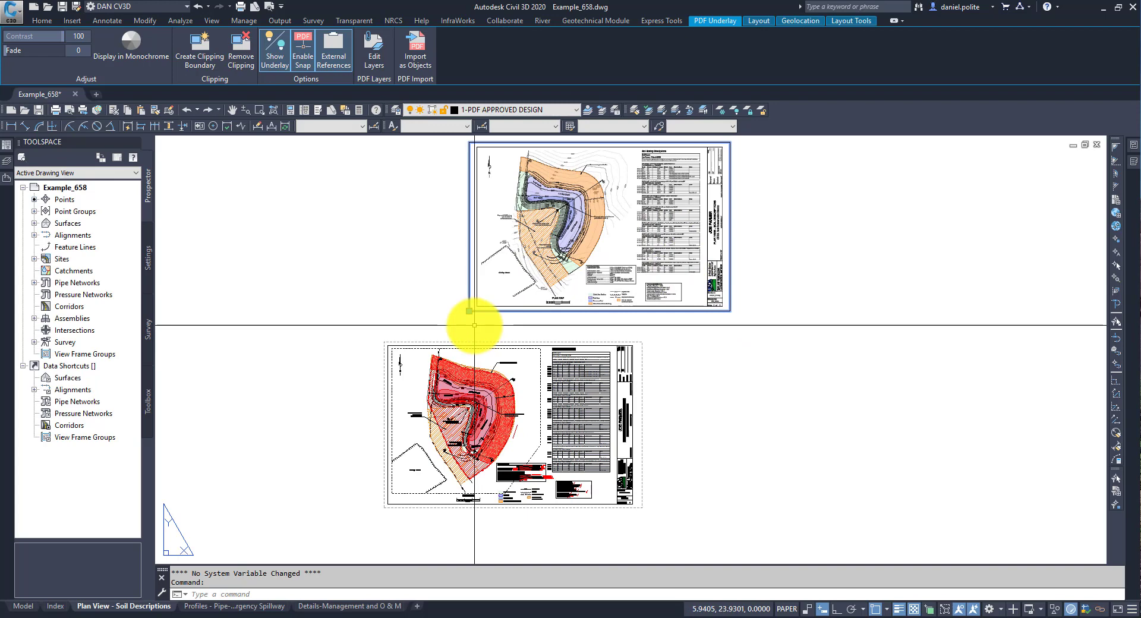
{"action": "key", "text": "Escape"}
- Move the page 2 underlay by its lower-left border corner onto the matching title block border corner, then zoom to the sheet's extents
{"action": "left_click", "coordinate": [468, 318]}
{"action": "left_click", "coordinate": [451, 288]}
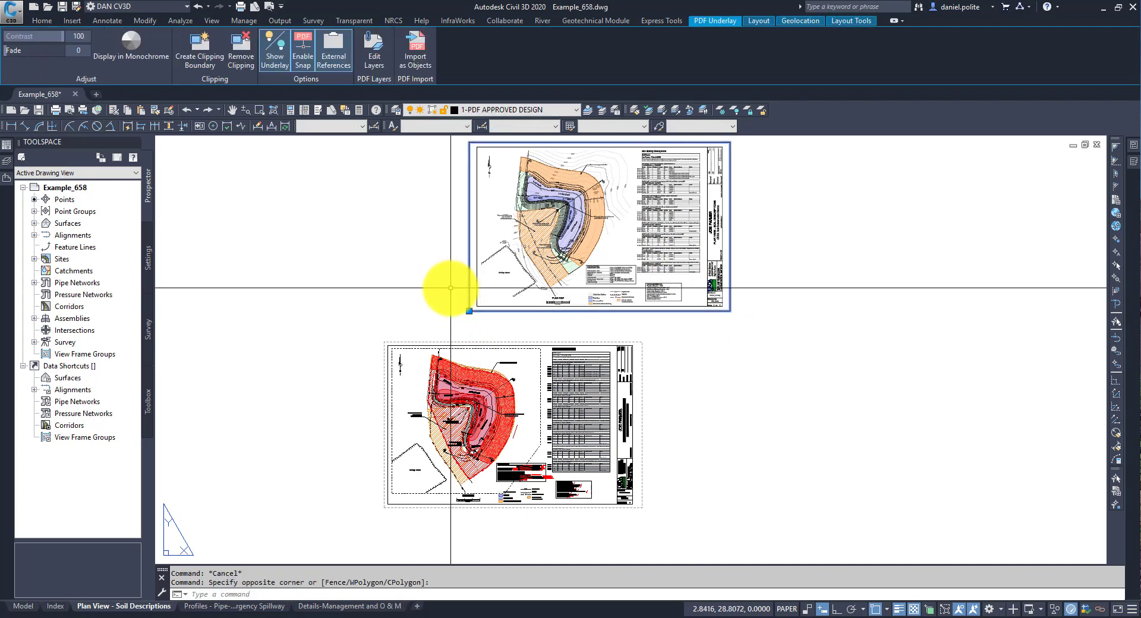
{"action": "key", "text": "Return"}
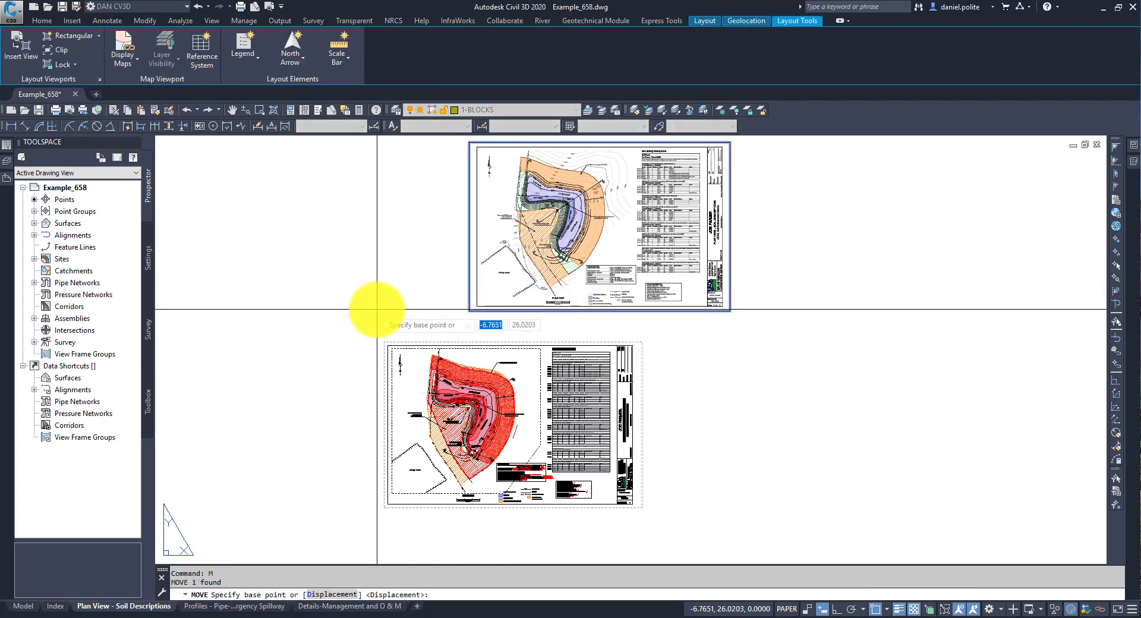
{"action": "key", "text": "F8"}
{"action": "scroll", "coordinate": [470, 305], "scroll_direction": "up", "scroll_amount": 3}
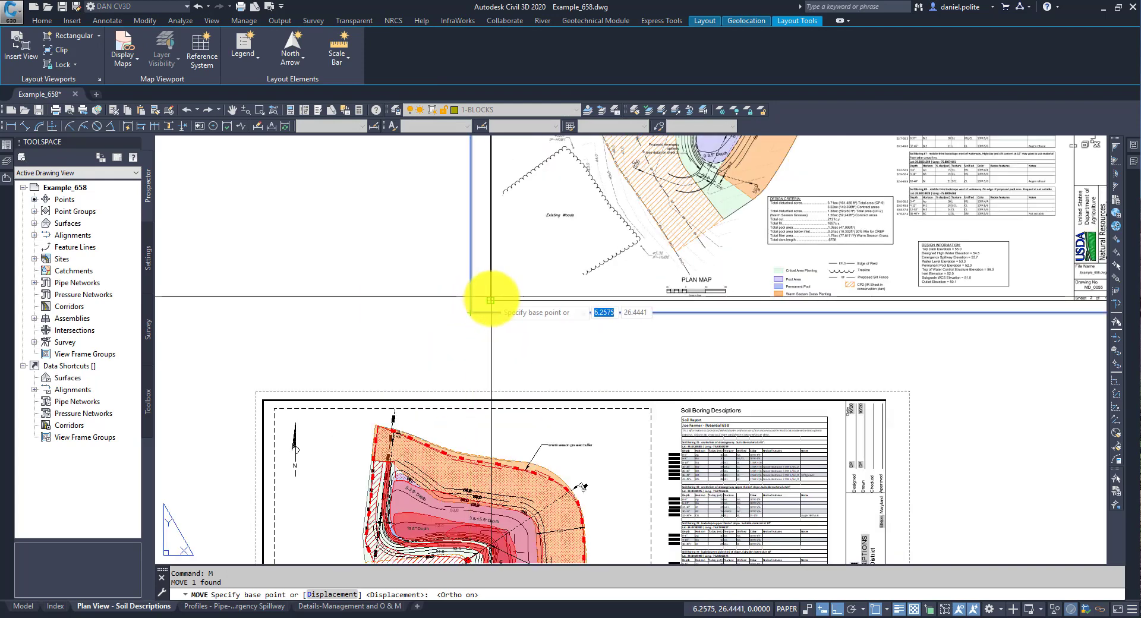
{"action": "left_click", "coordinate": [491, 300]}
{"action": "scroll", "coordinate": [514, 315], "scroll_direction": "down", "scroll_amount": 3}
{"action": "scroll", "coordinate": [443, 486], "scroll_direction": "up", "scroll_amount": 5}
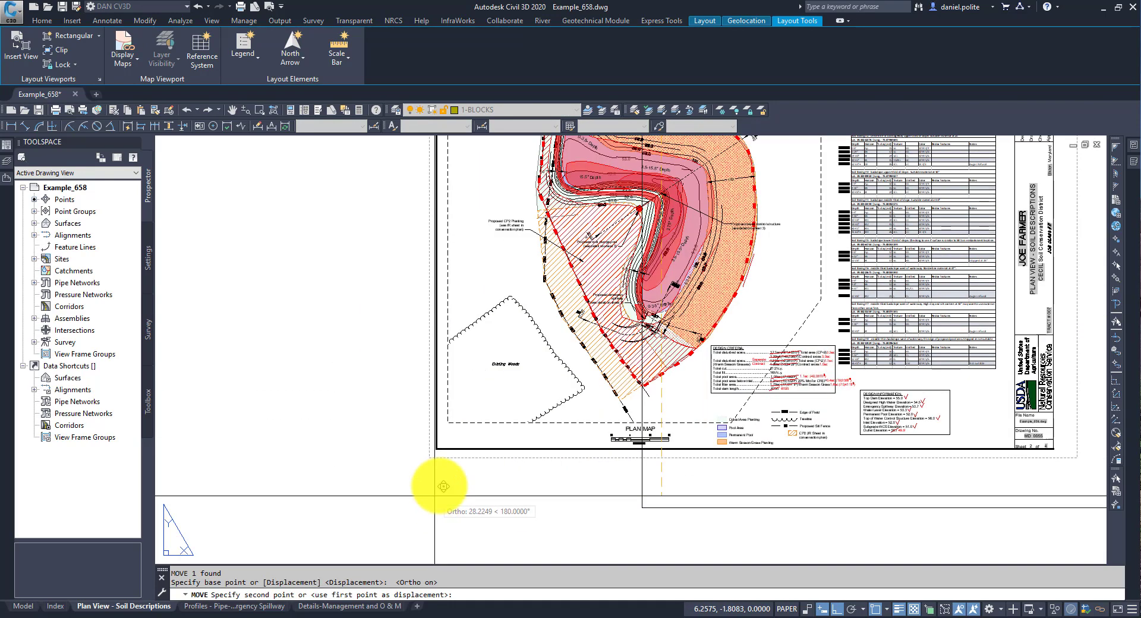
{"action": "scroll", "coordinate": [444, 486], "scroll_direction": "up", "scroll_amount": 4}
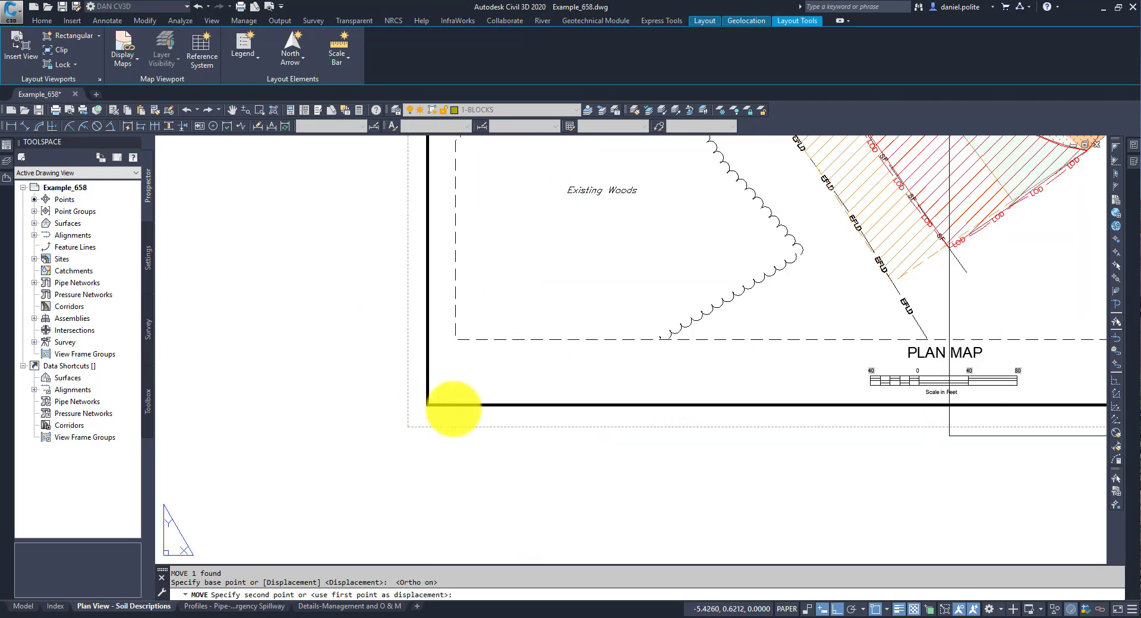
{"action": "key", "text": "Escape"}
{"action": "scroll", "coordinate": [510, 401], "scroll_direction": "down", "scroll_amount": 6}
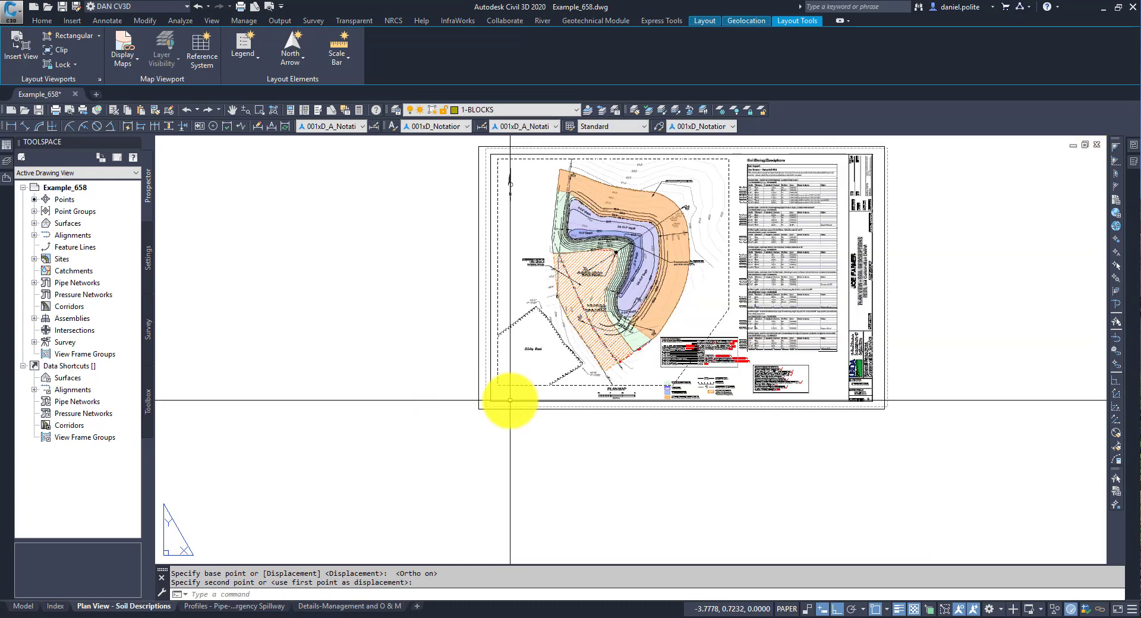
{"action": "type", "text": "z"}
{"action": "key", "text": "Return"}
{"action": "type", "text": "e"}
{"action": "key", "text": "Return"}
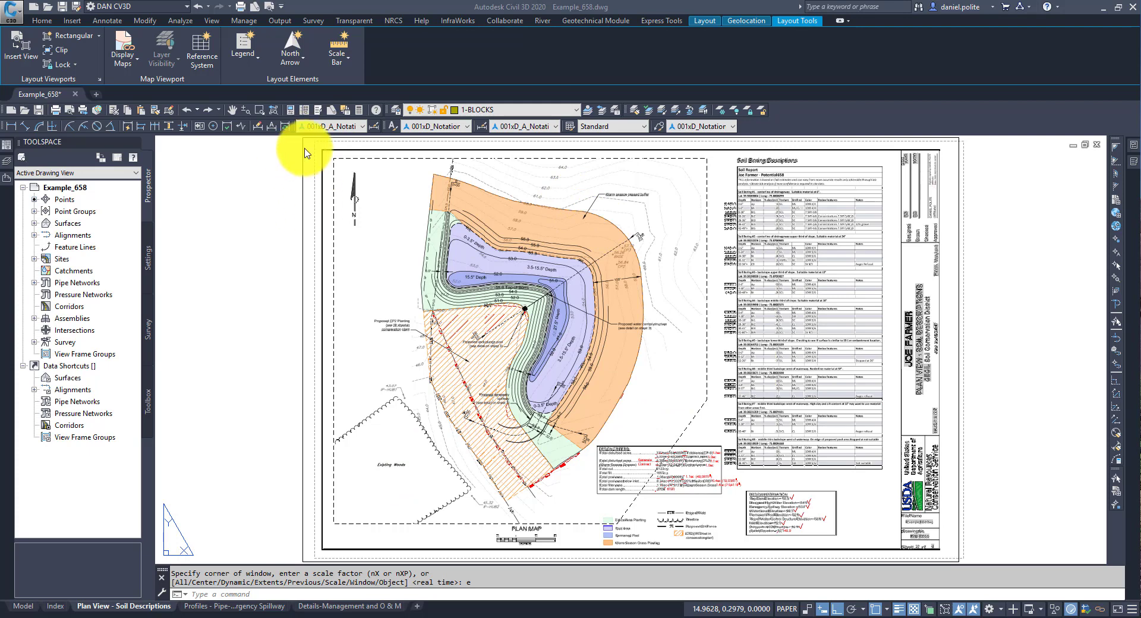
- Turn off all layers, then turn on only the 1-AS BUILT and PDF approved design layers in the As Built filter
{"action": "mouse_move", "coordinate": [7, 160]}
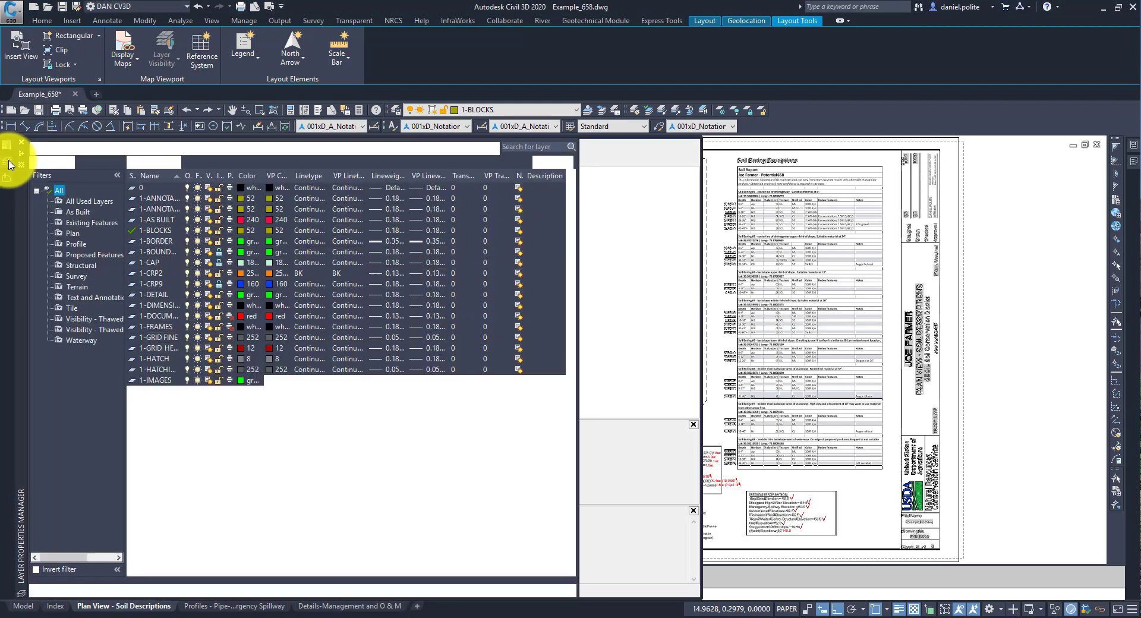
{"action": "right_click", "coordinate": [59, 192]}
{"action": "mouse_move", "coordinate": [95, 197]}
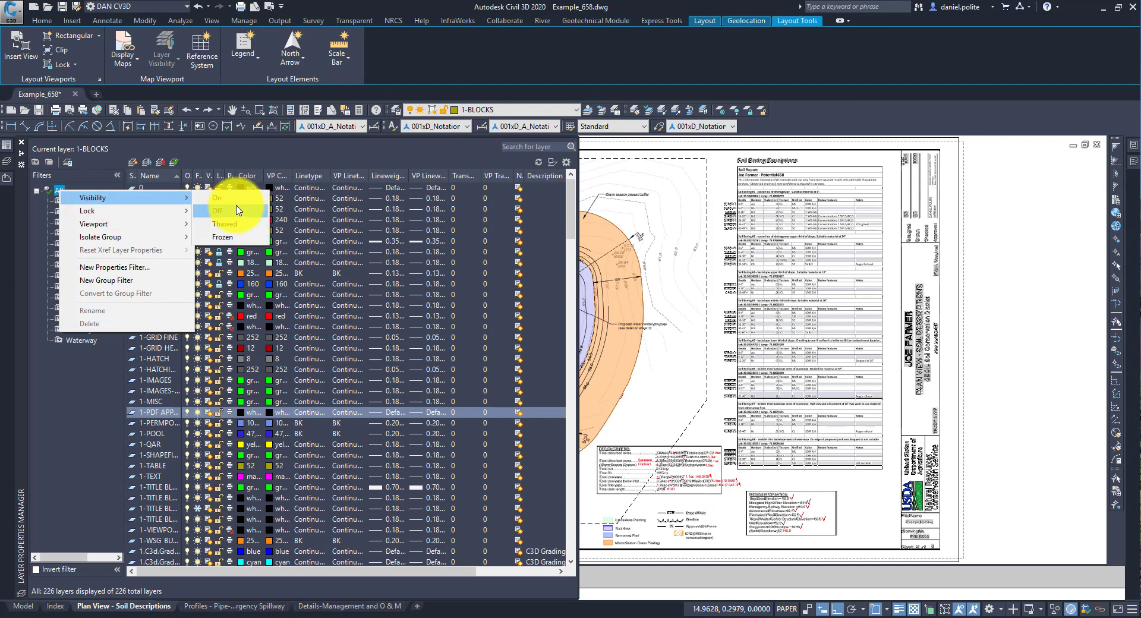
{"action": "left_click", "coordinate": [238, 210]}
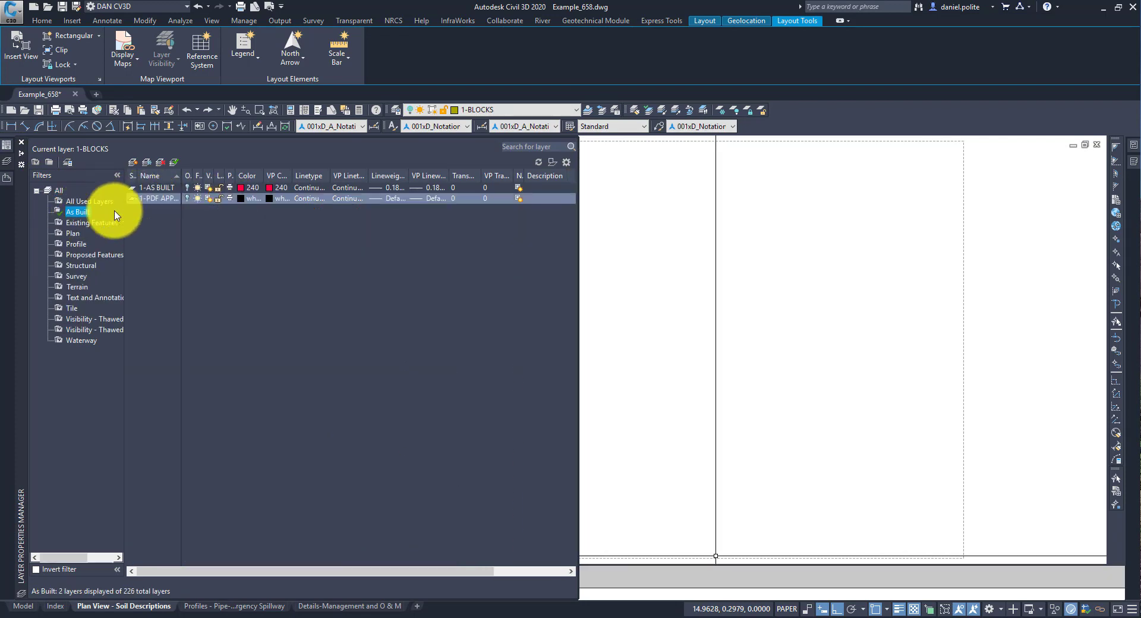
{"action": "left_click", "coordinate": [187, 188]}
{"action": "left_click", "coordinate": [186, 199]}
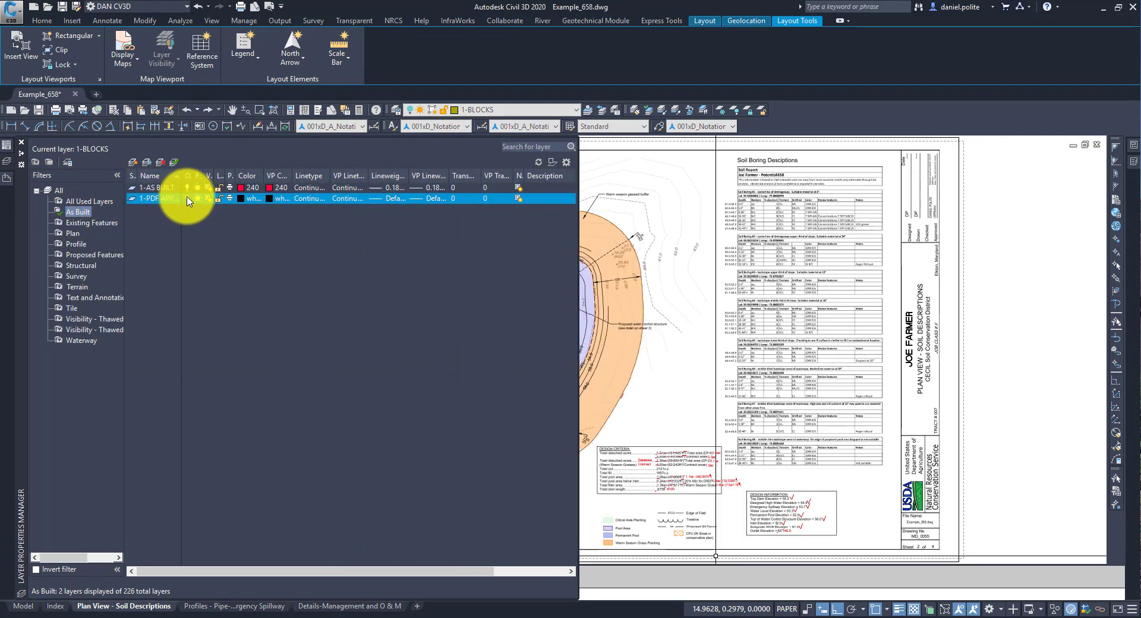
{"action": "left_click", "coordinate": [1008, 214]}
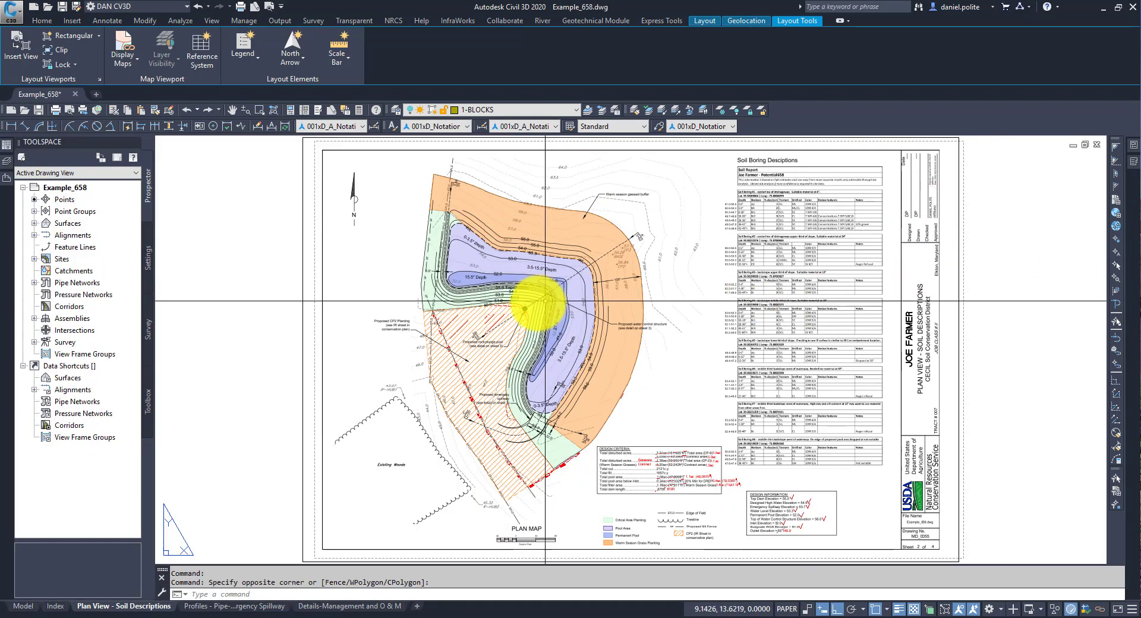
- Send the PDF underlay on the Plan View - Soil Descriptions sheet to the back of the display order
{"action": "left_click", "coordinate": [303, 220]}
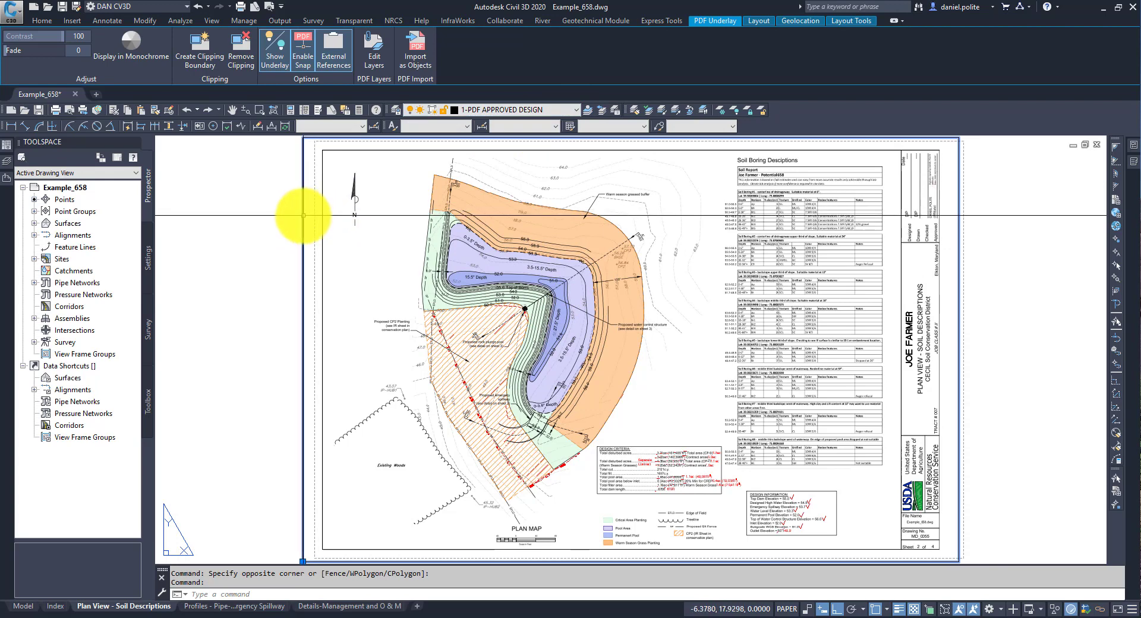
{"action": "right_click", "coordinate": [303, 216]}
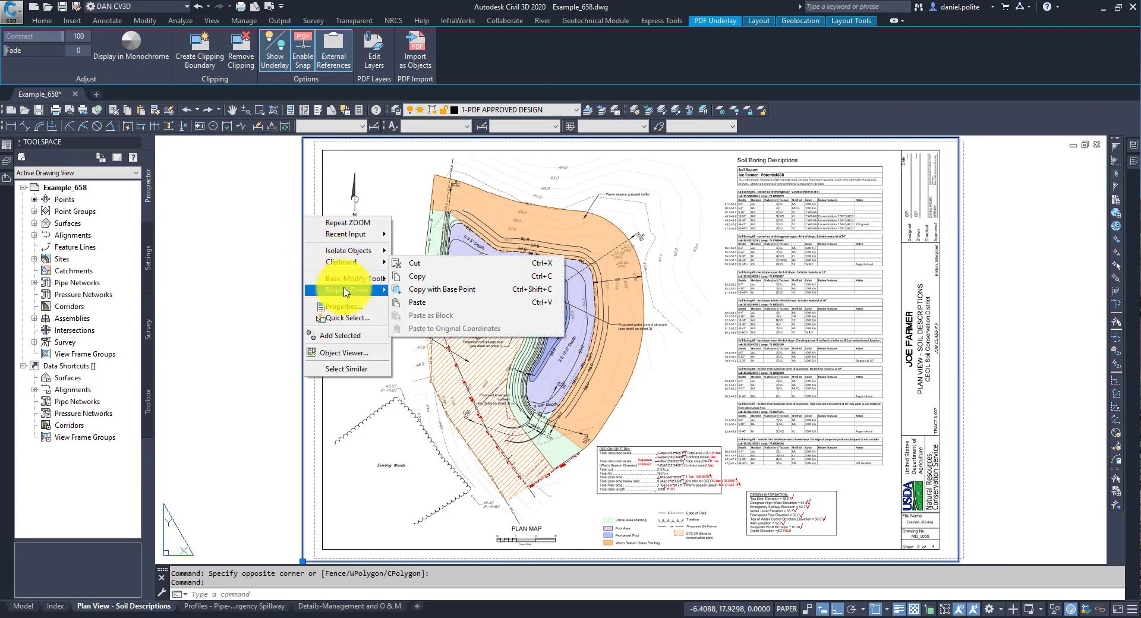
{"action": "mouse_move", "coordinate": [363, 289]}
{"action": "left_click", "coordinate": [415, 304]}
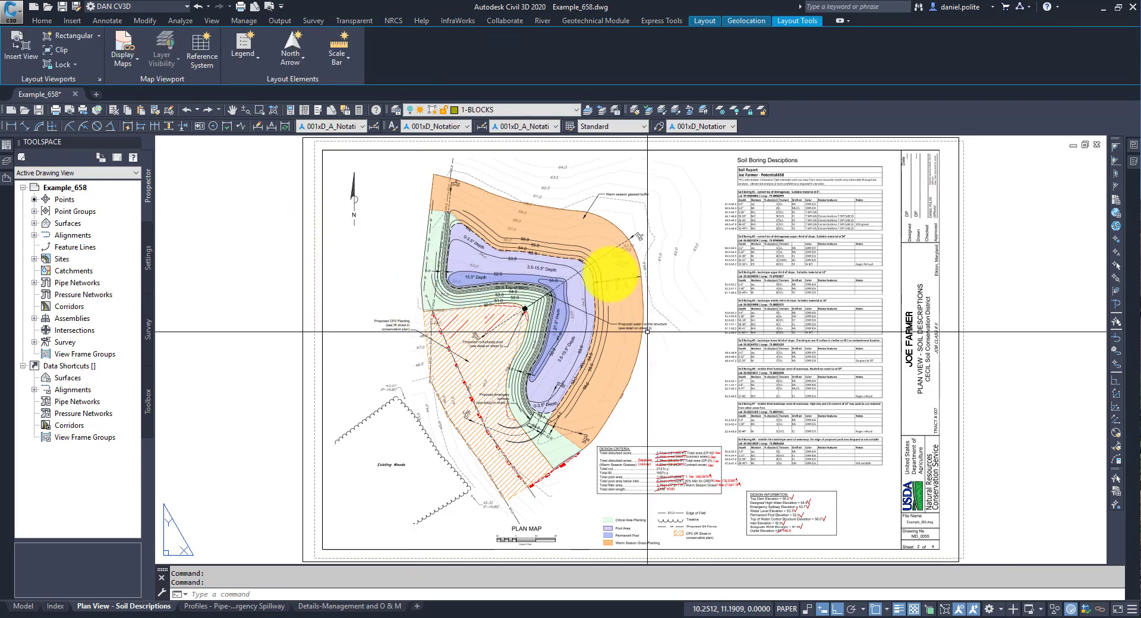
- Apply the Index layout's Adobe PDF page setup to the Plan View - Soil Descriptions layout
{"action": "right_click", "coordinate": [120, 606]}
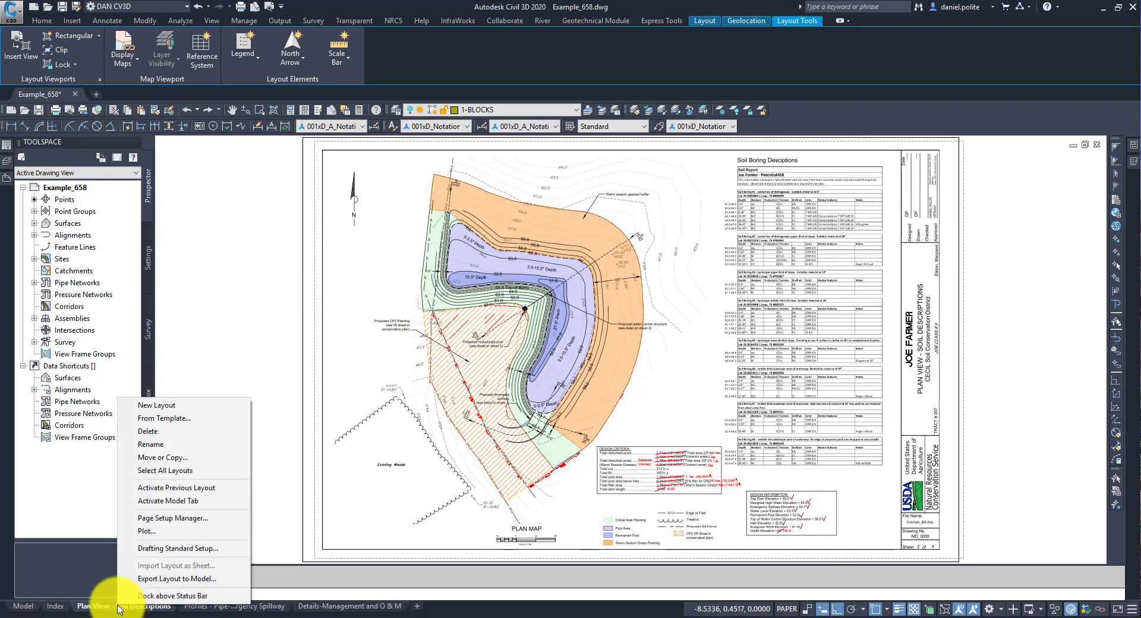
{"action": "left_click", "coordinate": [160, 518]}
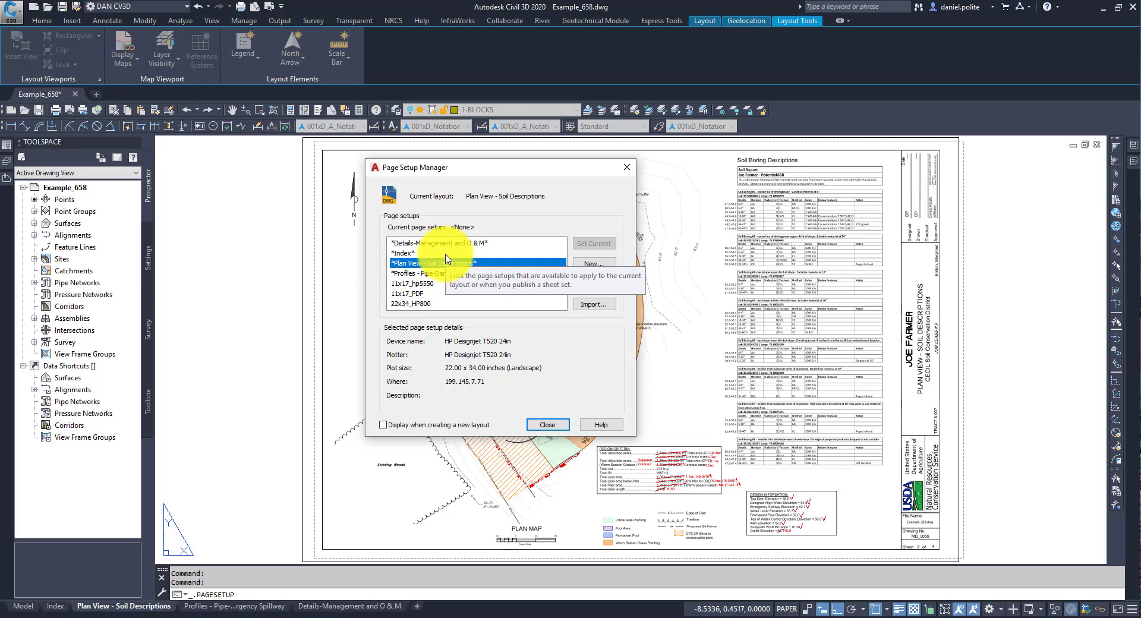
{"action": "left_click", "coordinate": [414, 254]}
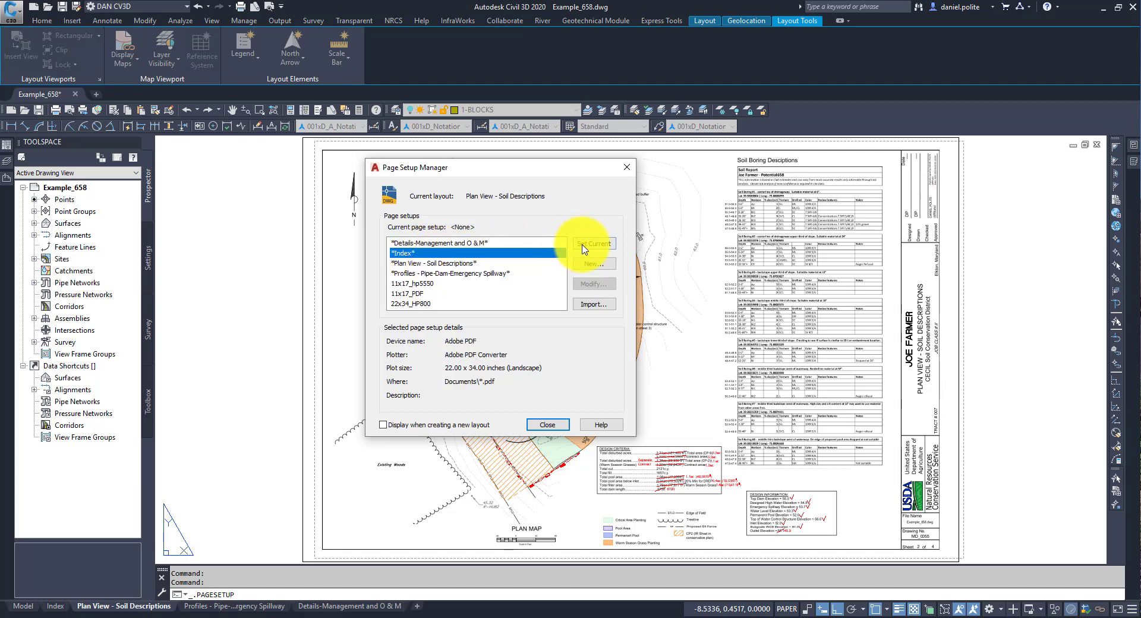
{"action": "left_click", "coordinate": [587, 248]}
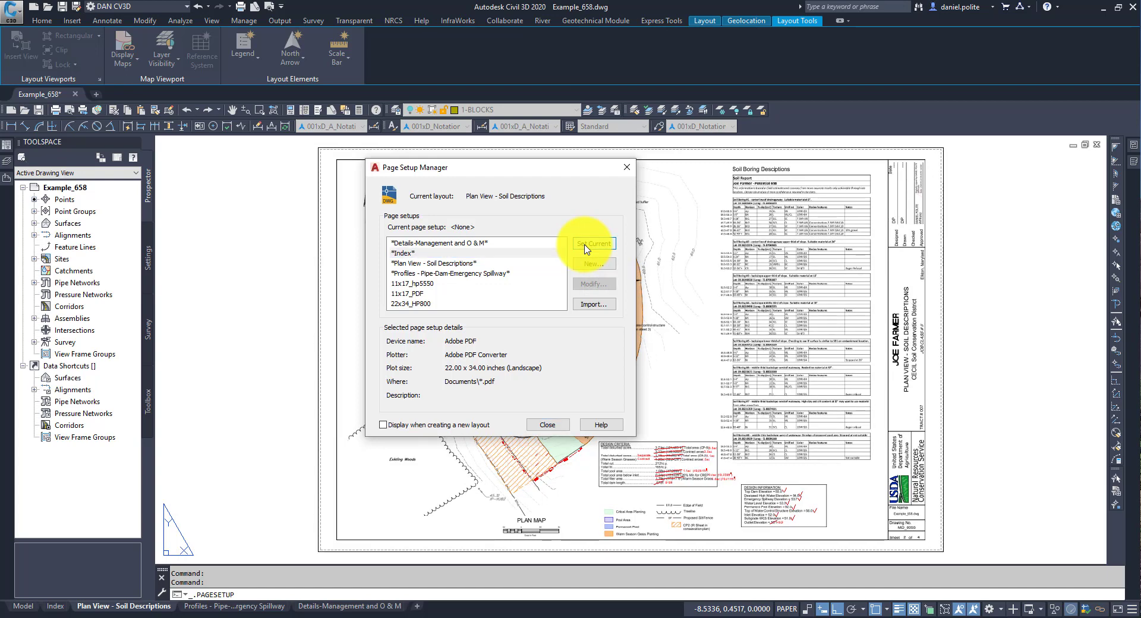
- Close the page setup settings, then start publishing the drawing to PDF with the Example_658-Model sheet removed from the sheet list
{"action": "left_click", "coordinate": [547, 425]}
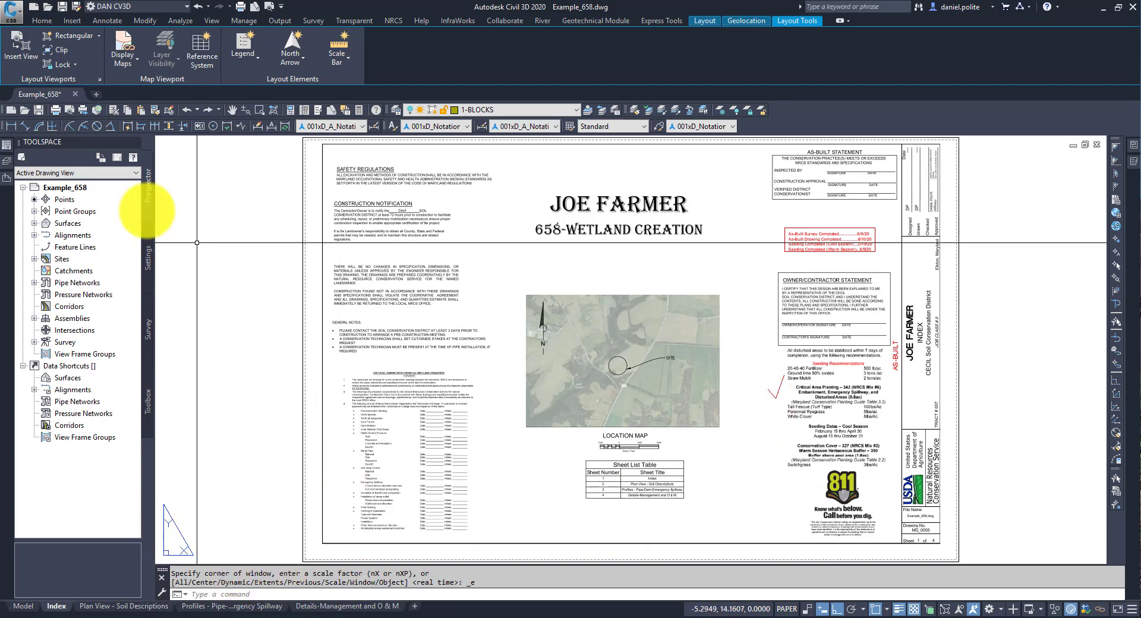
{"action": "left_click", "coordinate": [20, 13]}
{"action": "mouse_move", "coordinate": [50, 224]}
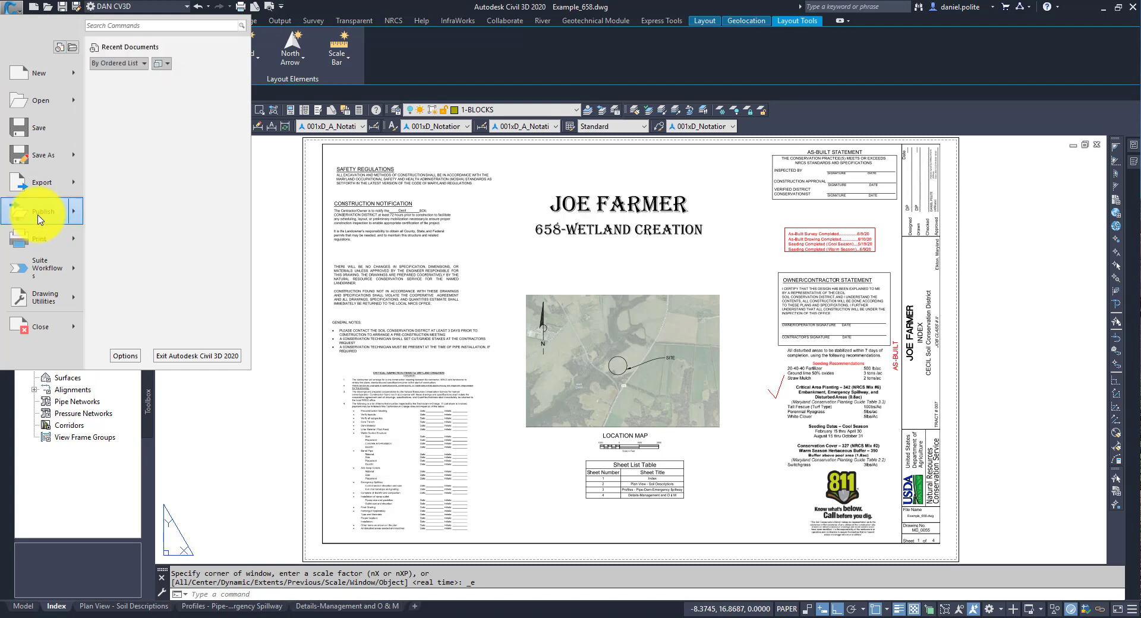
{"action": "key", "text": "Escape"}
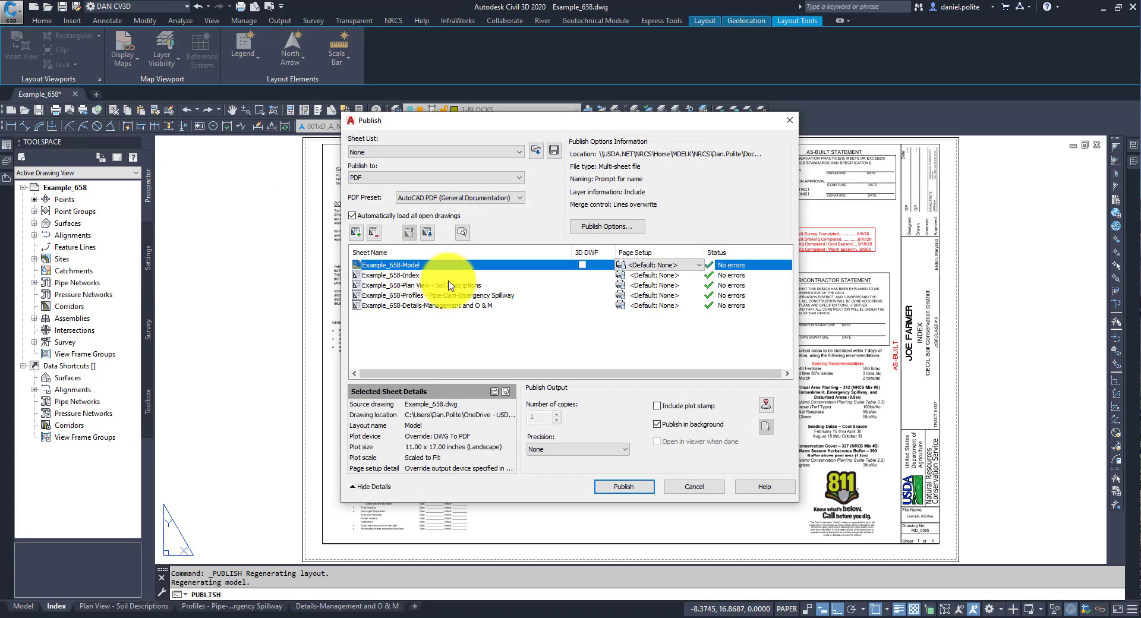
{"action": "key", "text": "Delete"}
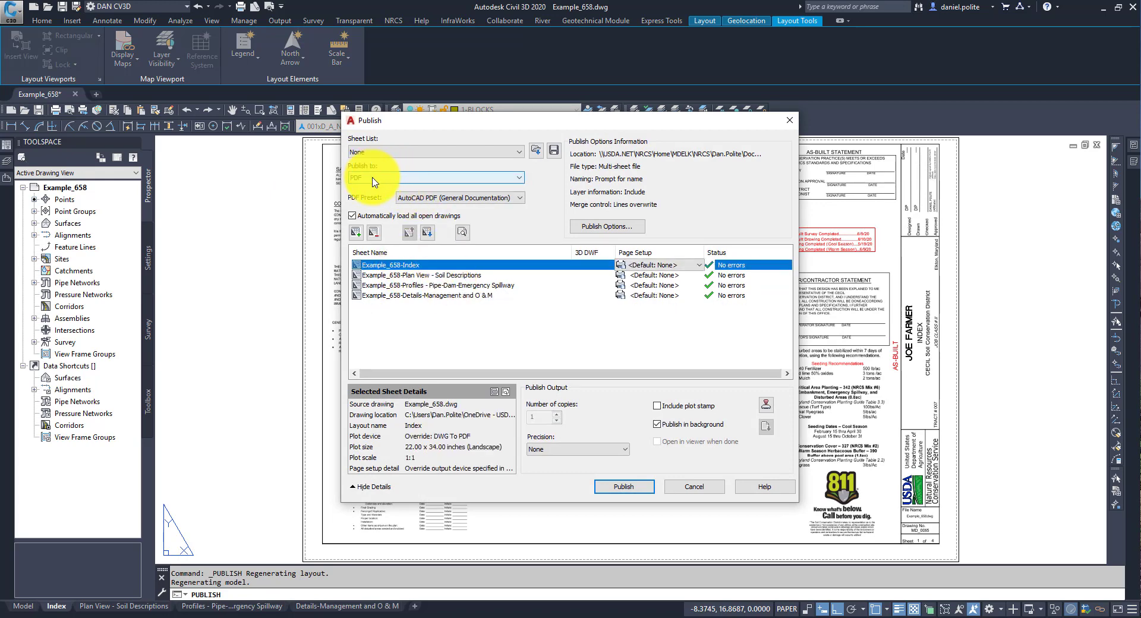
- Publish the four layout sheets as Example_658-ASBUILT.pdf in the Civil 3D 2020 - As Builts folder, without saving the sheet list
{"action": "left_click", "coordinate": [640, 491]}
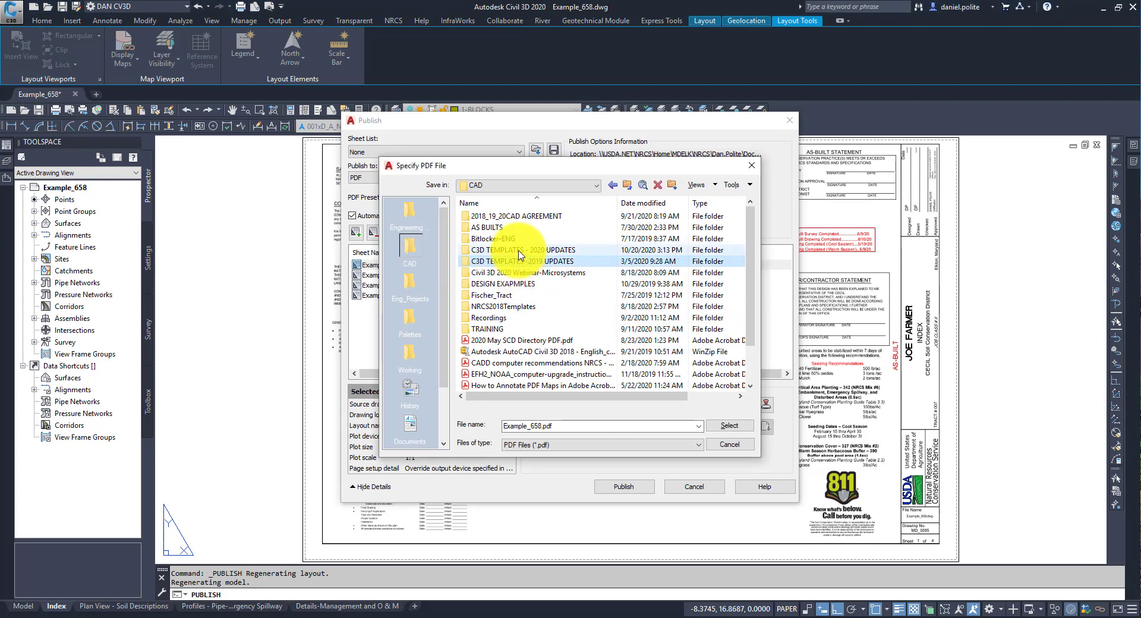
{"action": "left_click", "coordinate": [497, 330]}
{"action": "double_click", "coordinate": [497, 330]}
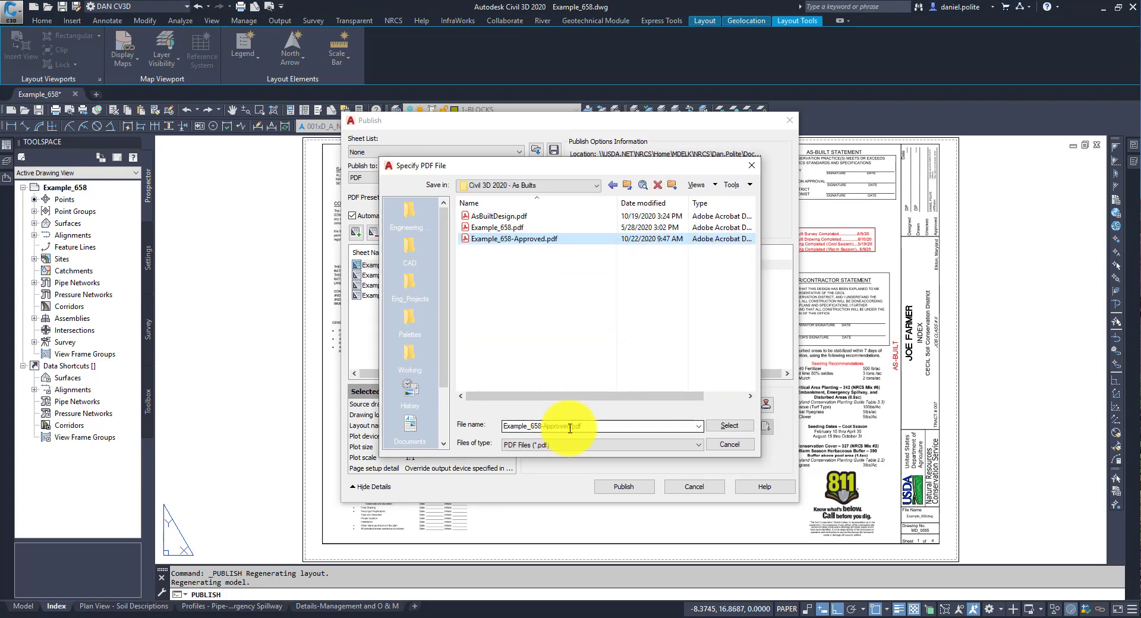
{"action": "double_click", "coordinate": [571, 427]}
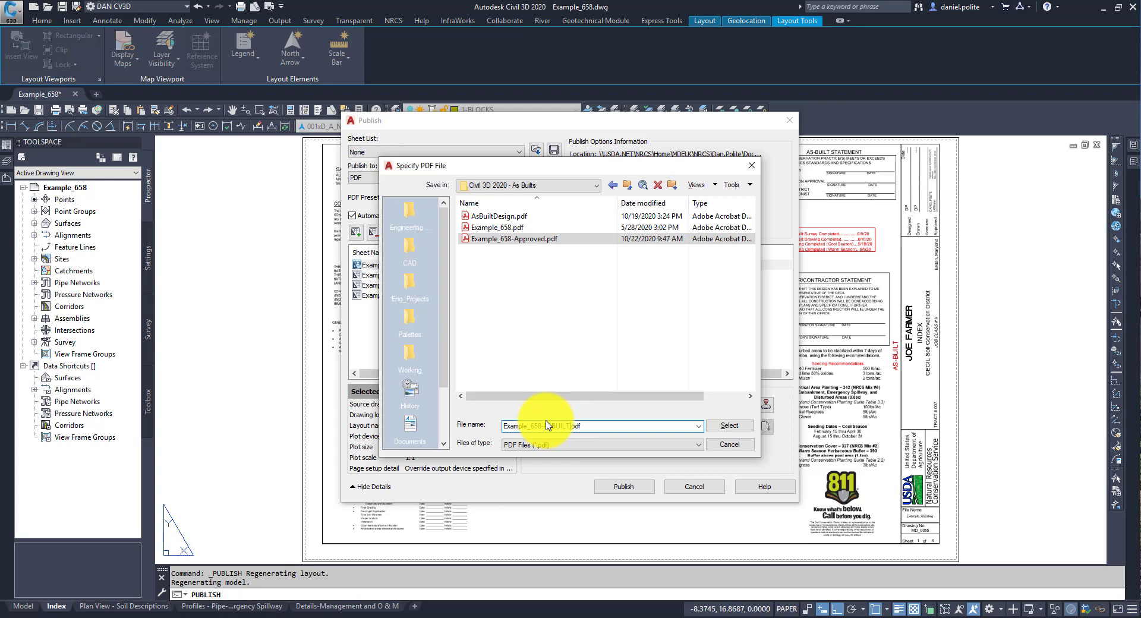
{"action": "left_click", "coordinate": [737, 427]}
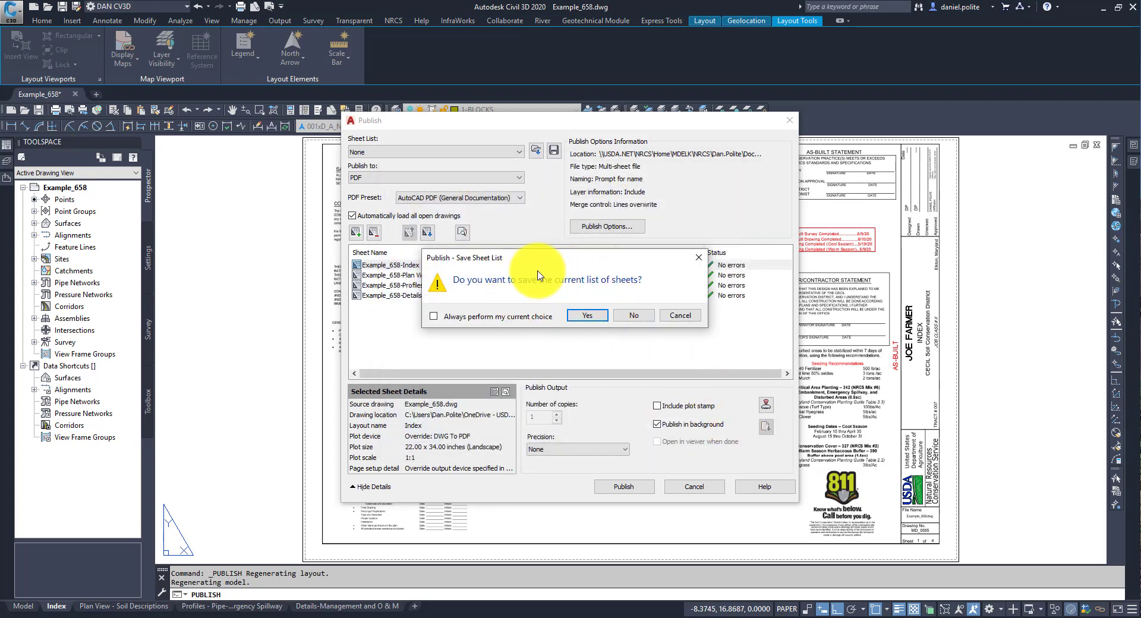
{"action": "left_click", "coordinate": [641, 317]}
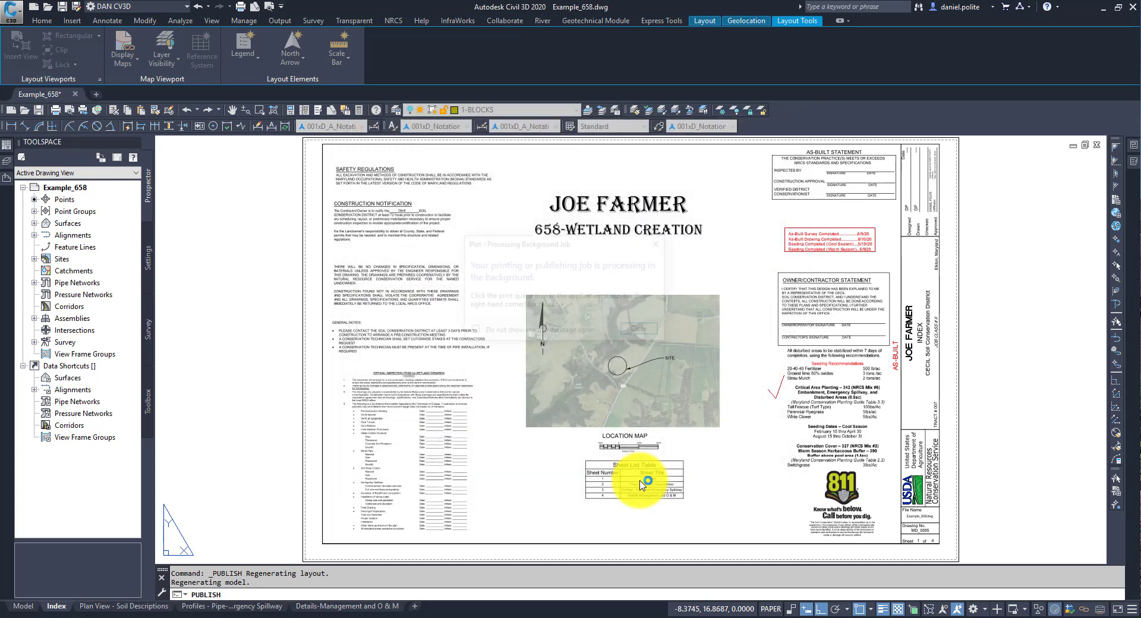
{"action": "left_click", "coordinate": [639, 333]}
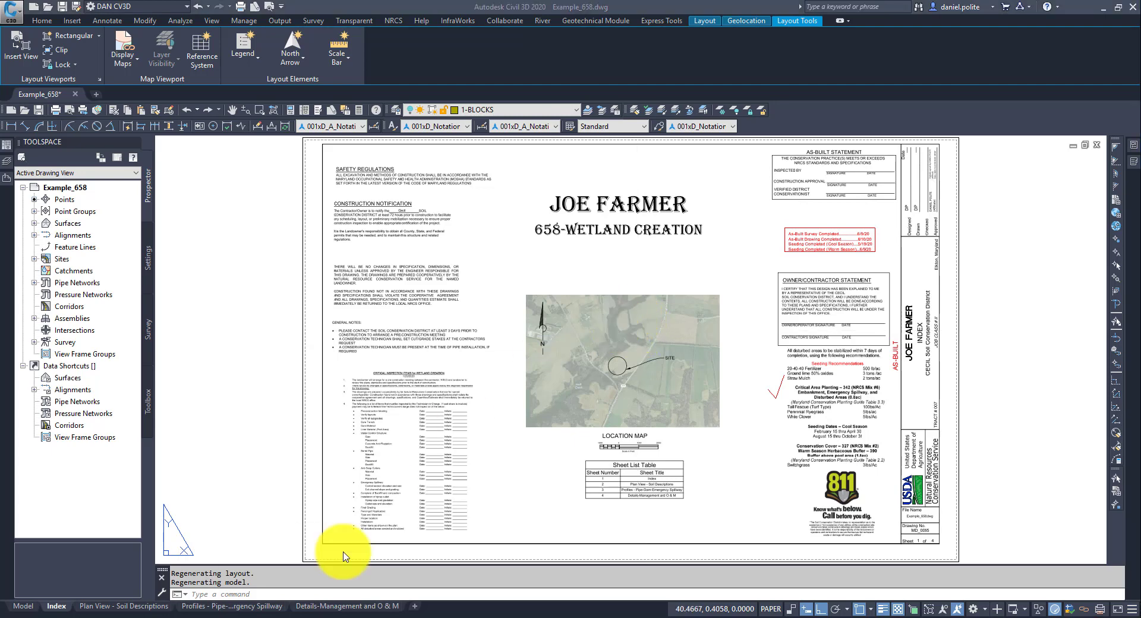
- Switch to Example_658-ASBUILT.pdf in Adobe Acrobat and examine the signature in the Index sheet's title block up close
{"action": "left_click", "coordinate": [207, 617]}
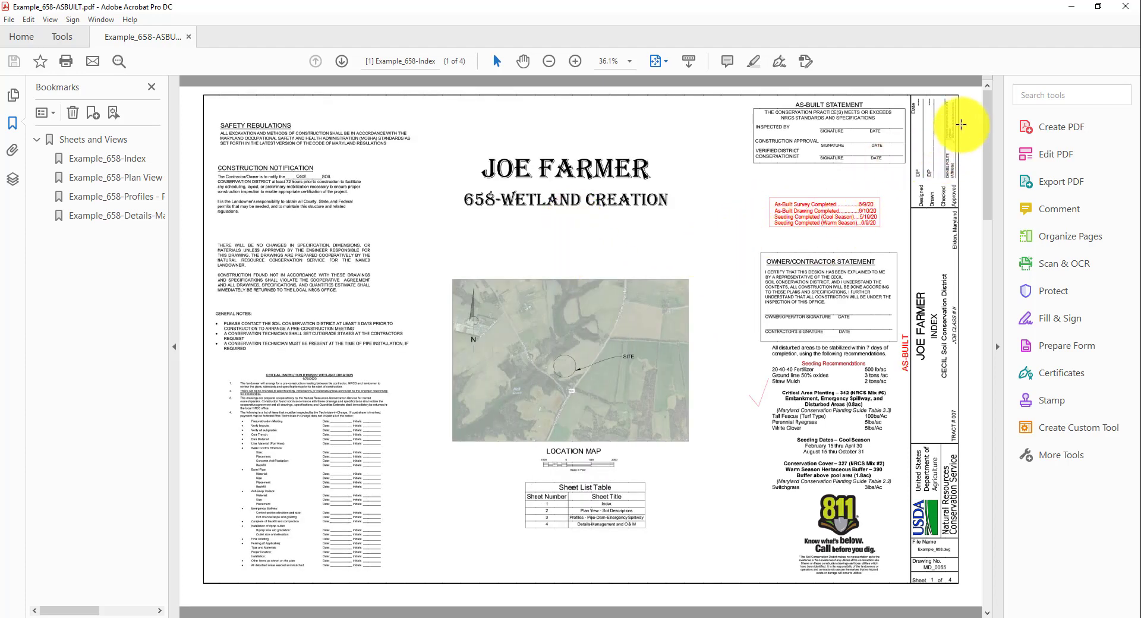
{"action": "scroll", "coordinate": [964, 122], "scroll_direction": "up", "scroll_amount": 3, "text": "ctrl"}
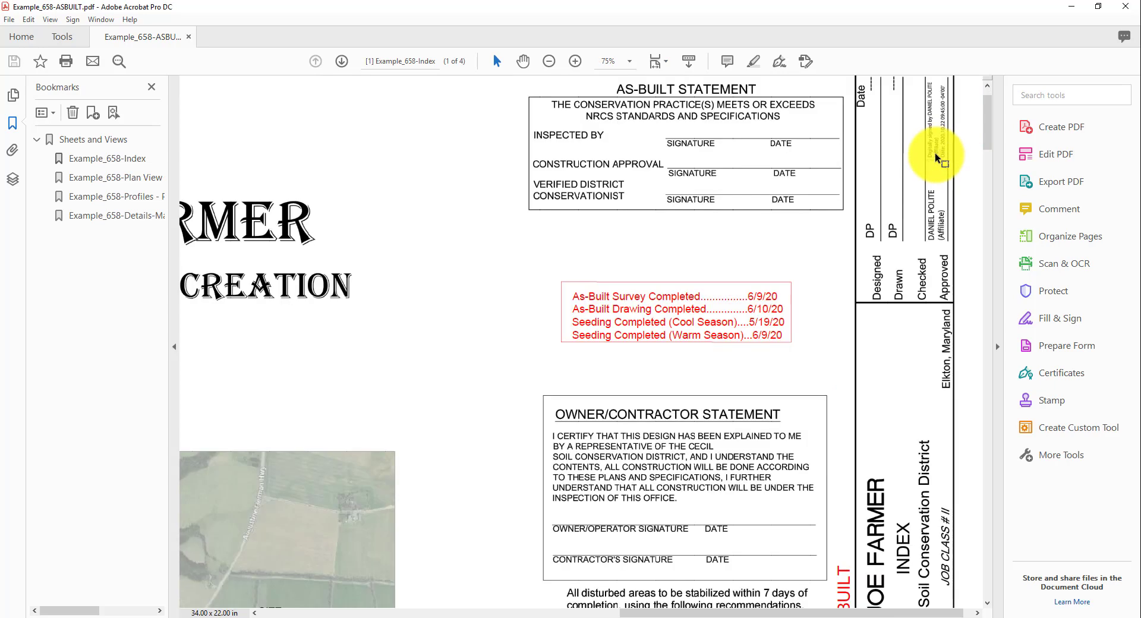
{"action": "scroll", "coordinate": [937, 156], "scroll_direction": "down", "scroll_amount": 2, "text": "ctrl"}
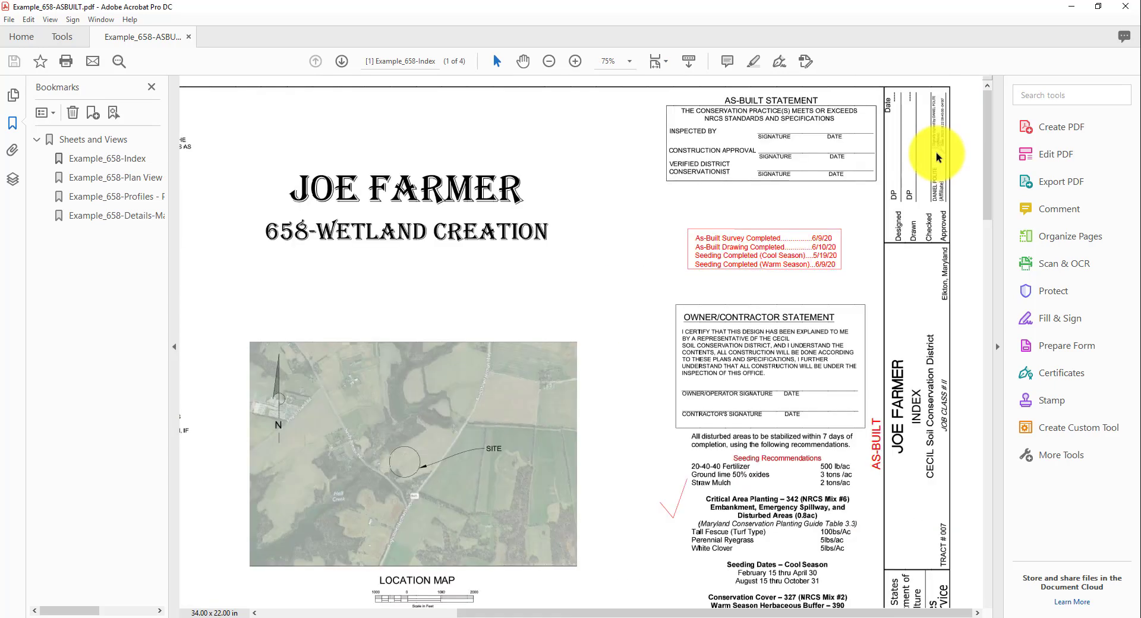
{"action": "scroll", "coordinate": [789, 189], "scroll_direction": "down", "scroll_amount": 3, "text": "ctrl"}
- Review the as-built markups on all four sheets of the published PDF, returning to the Index sheet
{"action": "scroll", "coordinate": [790, 188], "scroll_direction": "down", "scroll_amount": 1}
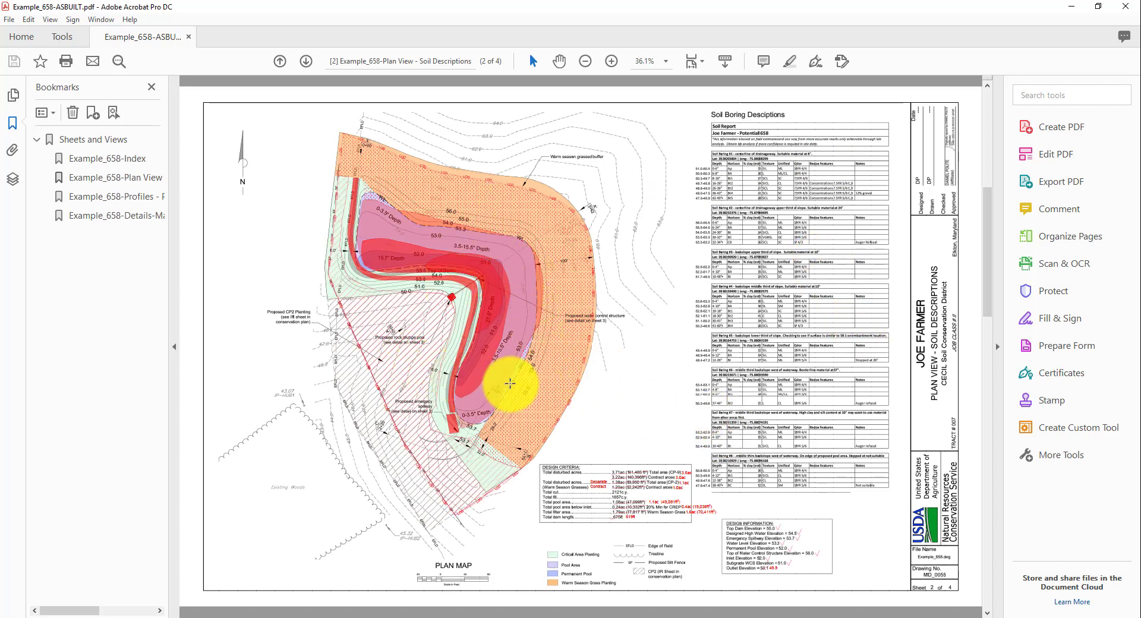
{"action": "scroll", "coordinate": [510, 384], "scroll_direction": "down", "scroll_amount": 1}
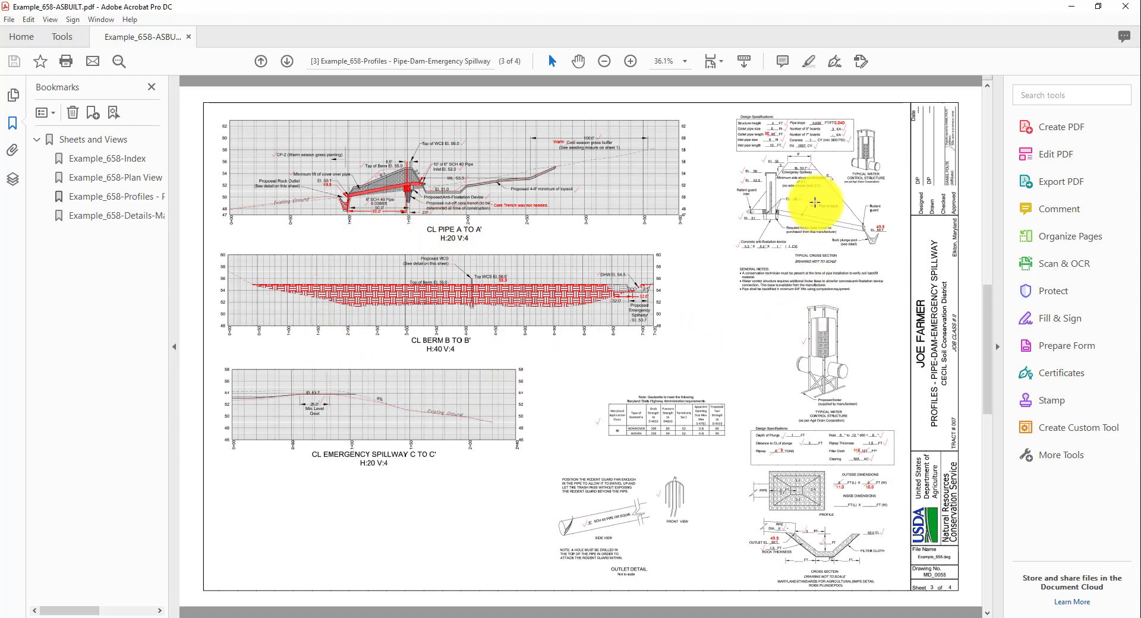
{"action": "scroll", "coordinate": [918, 163], "scroll_direction": "down", "scroll_amount": 1}
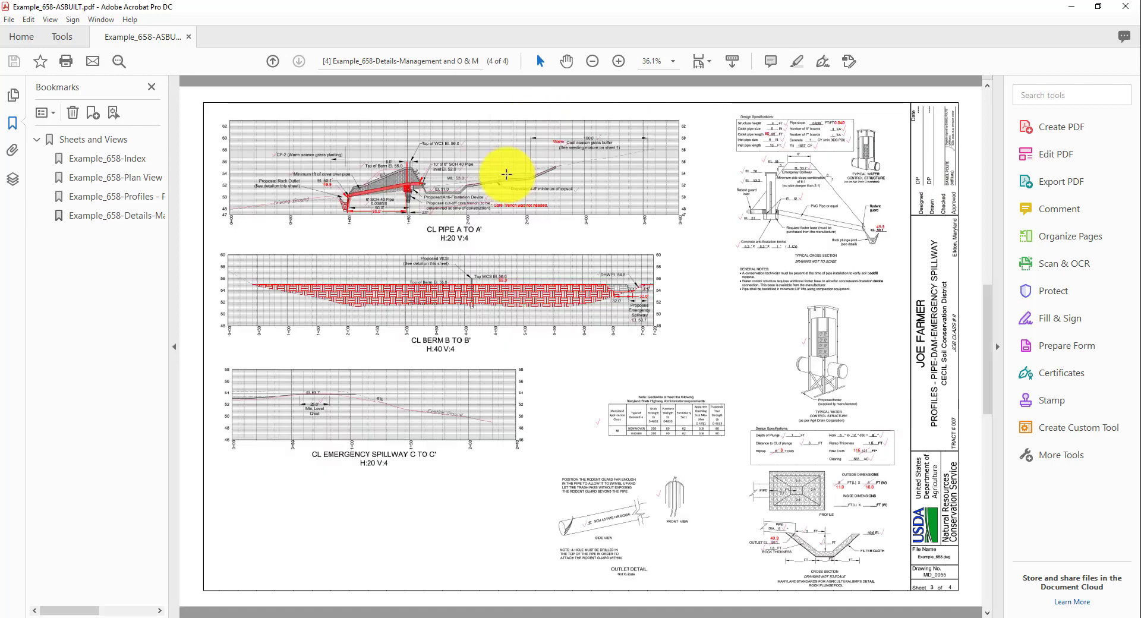
{"action": "scroll", "coordinate": [506, 173], "scroll_direction": "up", "scroll_amount": 1}
{"action": "scroll", "coordinate": [507, 173], "scroll_direction": "up", "scroll_amount": 1}
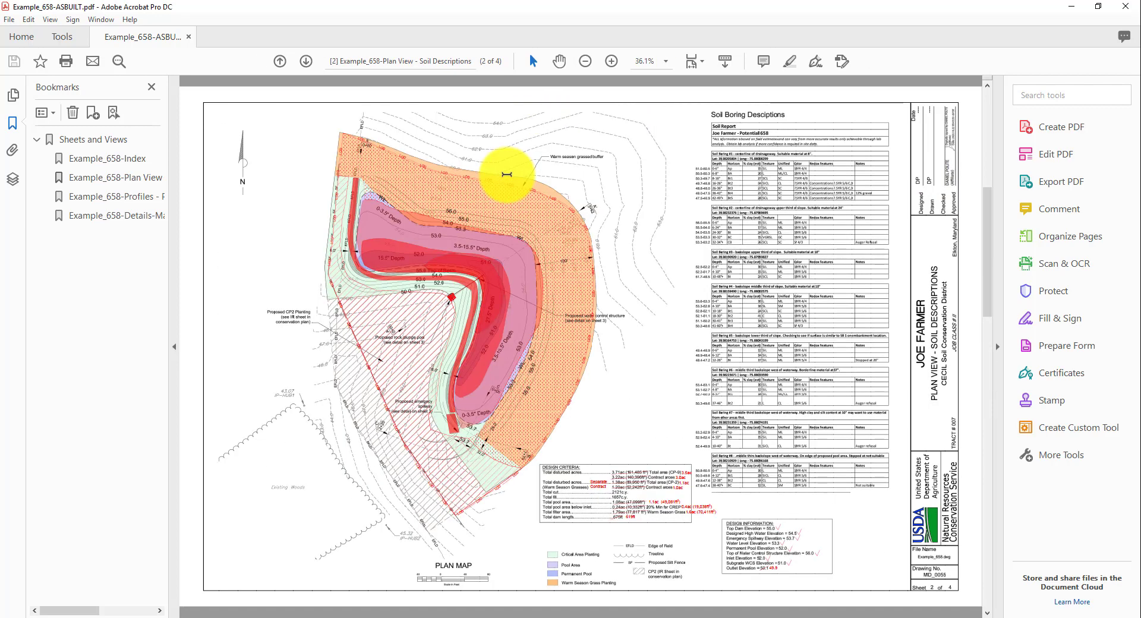
{"action": "scroll", "coordinate": [507, 174], "scroll_direction": "up", "scroll_amount": 1}
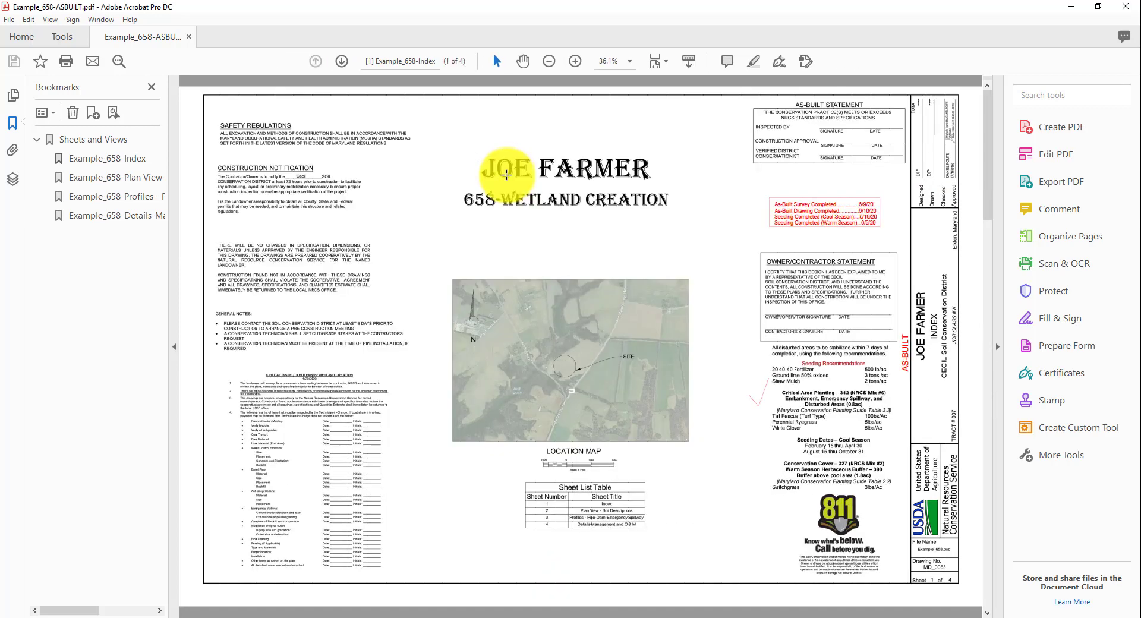
{"action": "scroll", "coordinate": [507, 173], "scroll_direction": "down", "scroll_amount": 3}
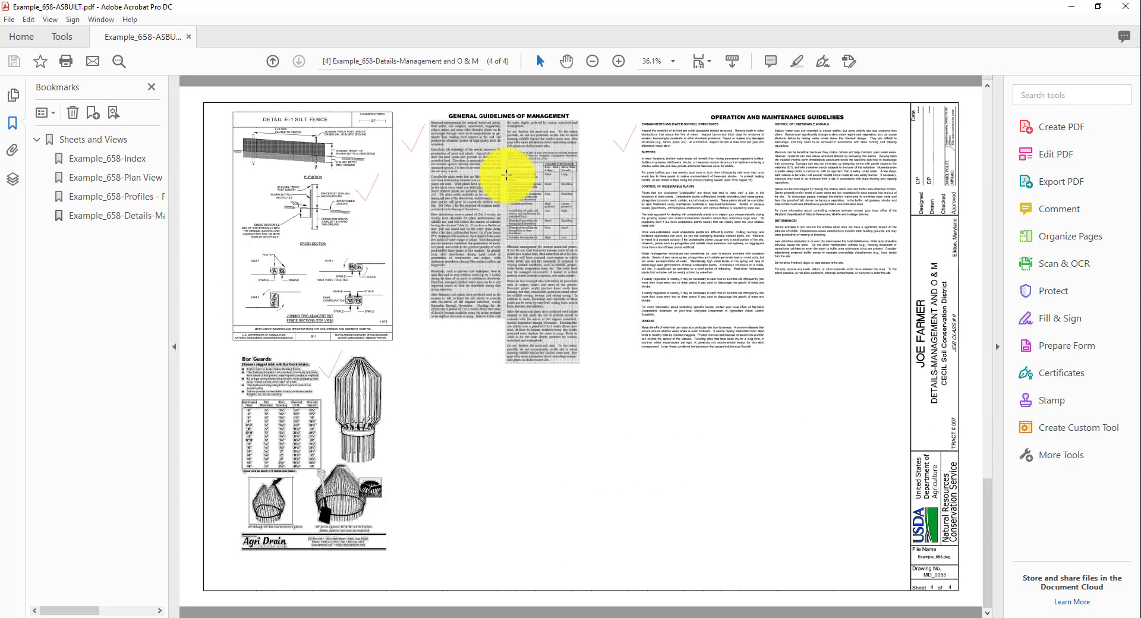
{"action": "scroll", "coordinate": [507, 174], "scroll_direction": "up", "scroll_amount": 3}
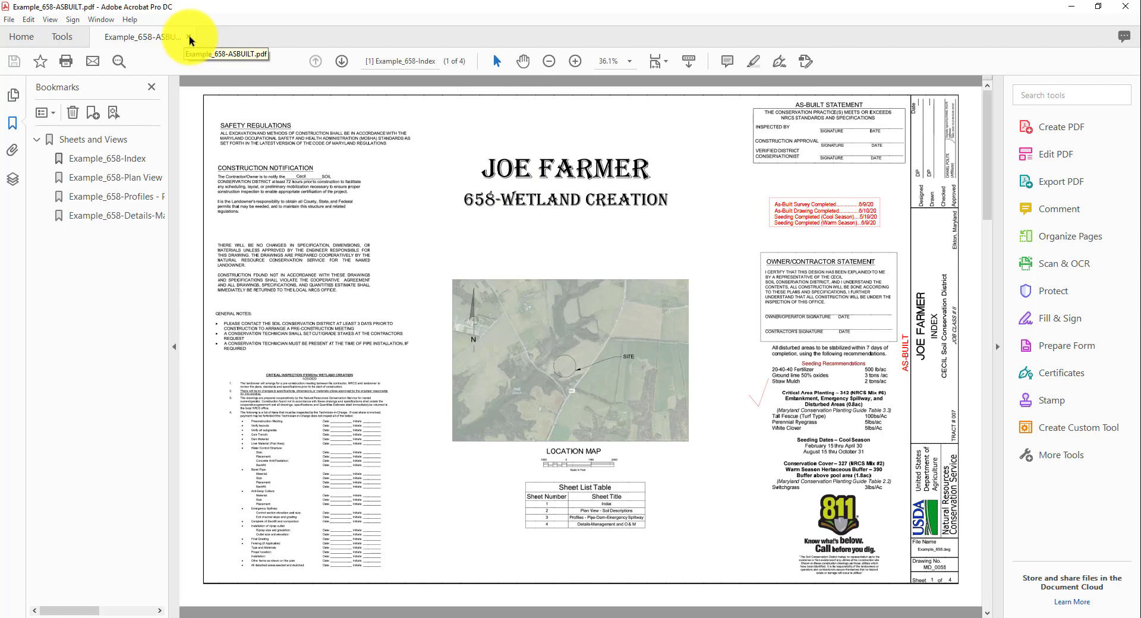
- Compare the file sizes of Example_658-ASBUILT.pdf and Example_658-Approved.pdf in File Explorer, then return to the open PDF
{"action": "left_click", "coordinate": [280, 617]}
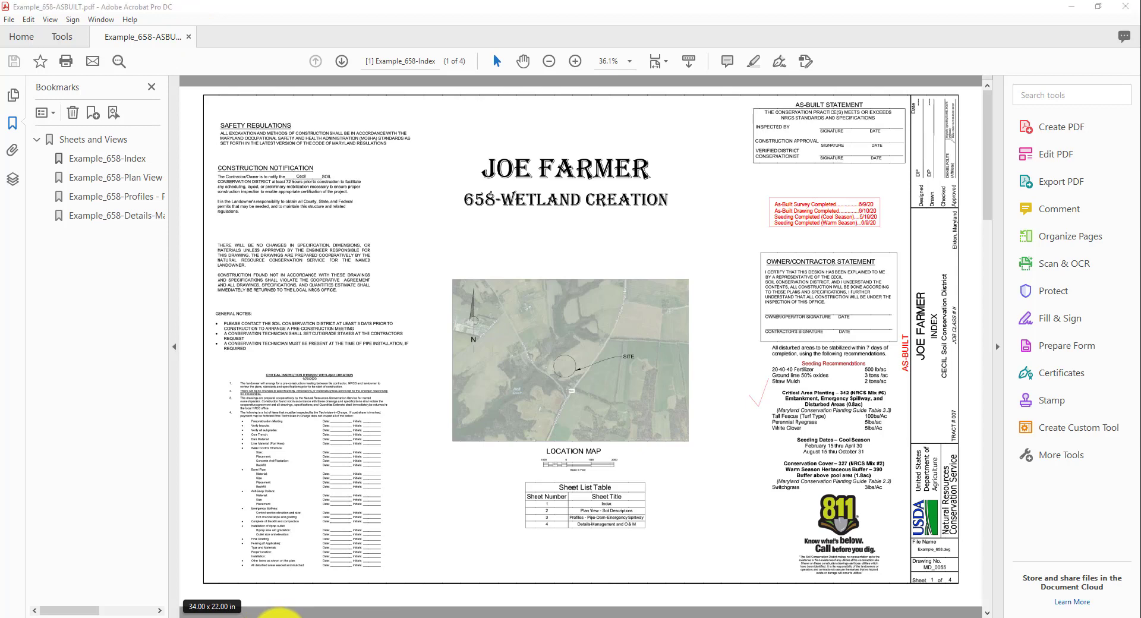
{"action": "left_click_drag", "start_coordinate": [739, 536], "coordinate": [838, 525]}
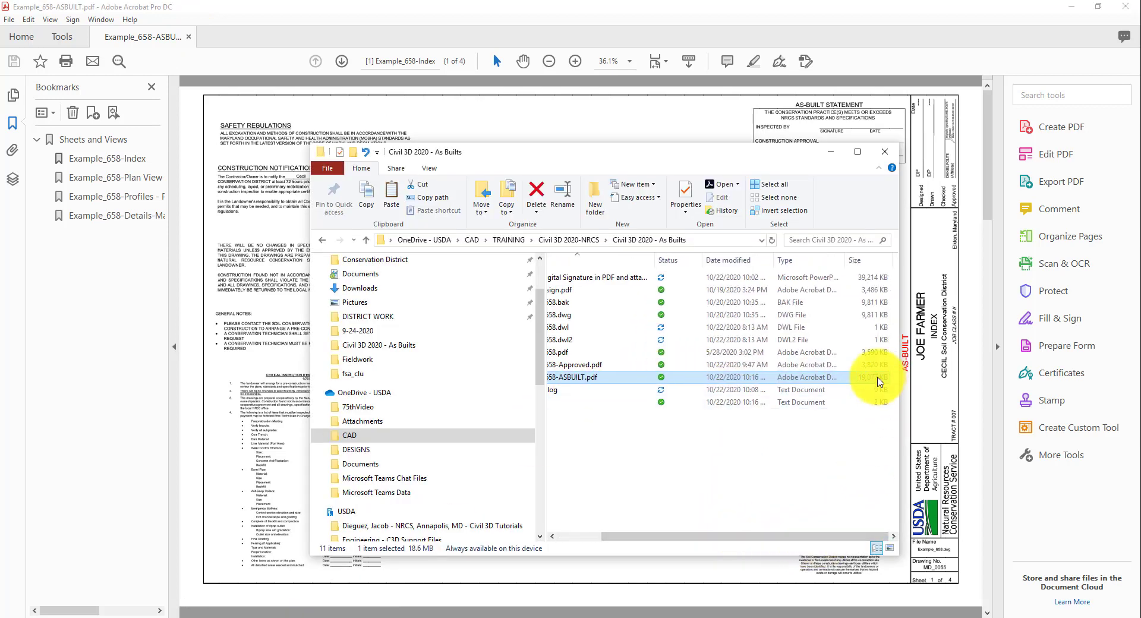
{"action": "left_click_drag", "start_coordinate": [828, 536], "coordinate": [747, 491]}
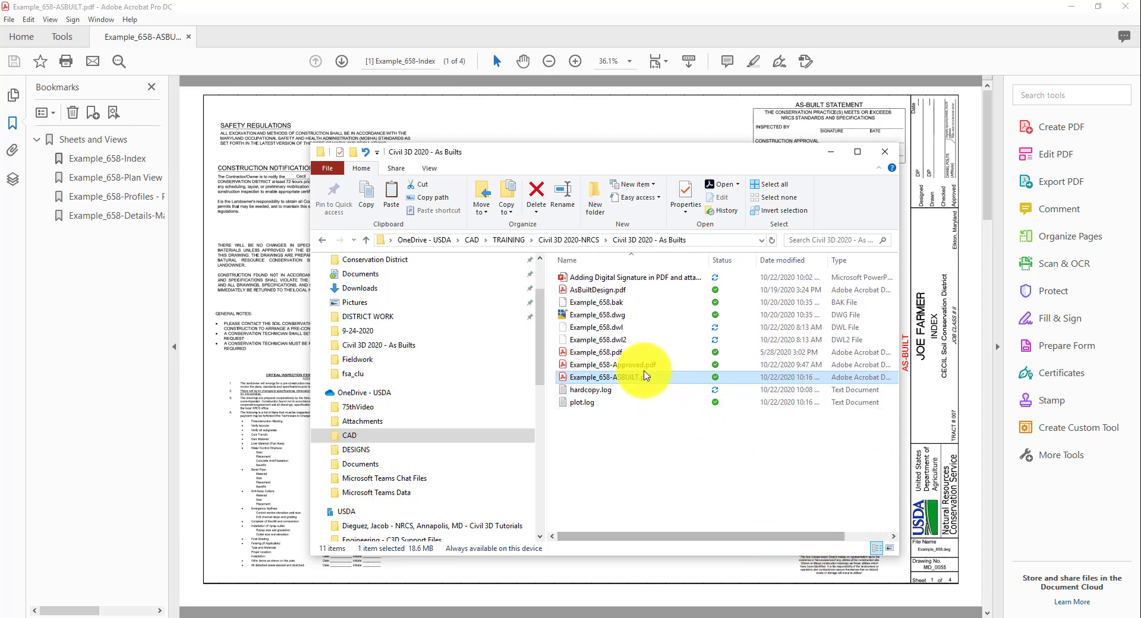
{"action": "left_click", "coordinate": [640, 367]}
{"action": "left_click_drag", "start_coordinate": [713, 538], "coordinate": [799, 535]}
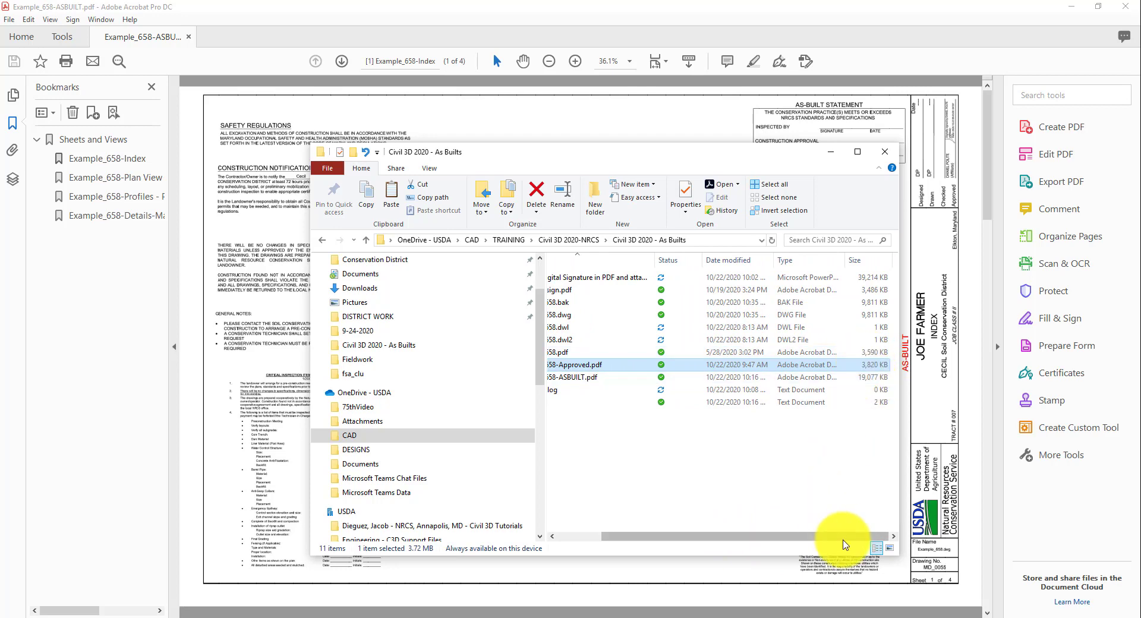
{"action": "left_click_drag", "start_coordinate": [846, 538], "coordinate": [769, 550]}
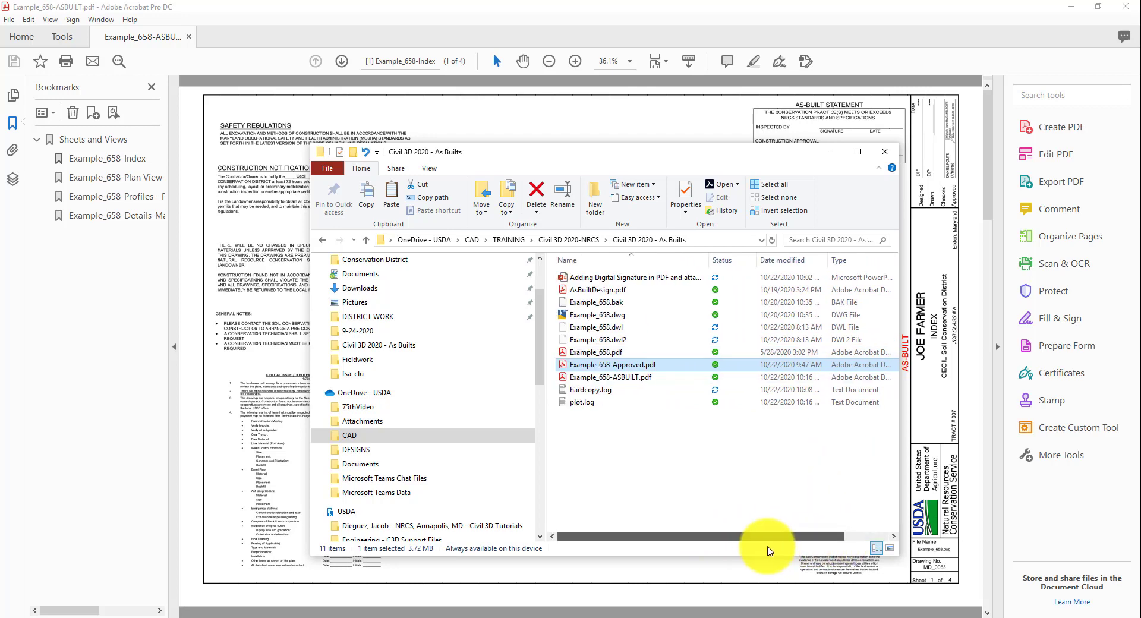
{"action": "key", "text": "alt+Tab"}
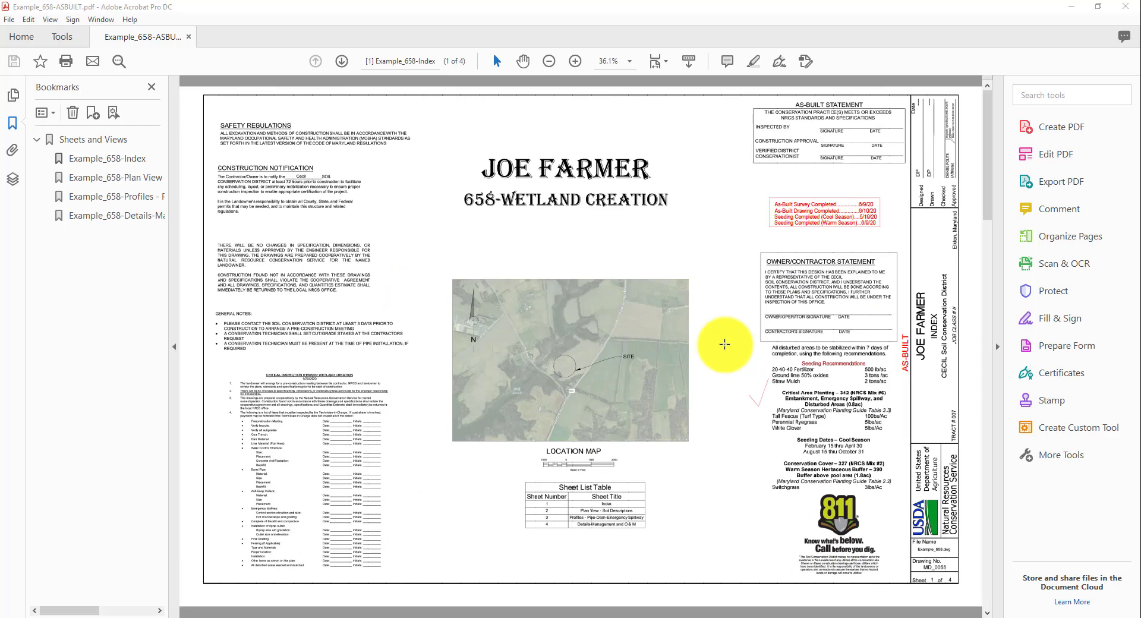